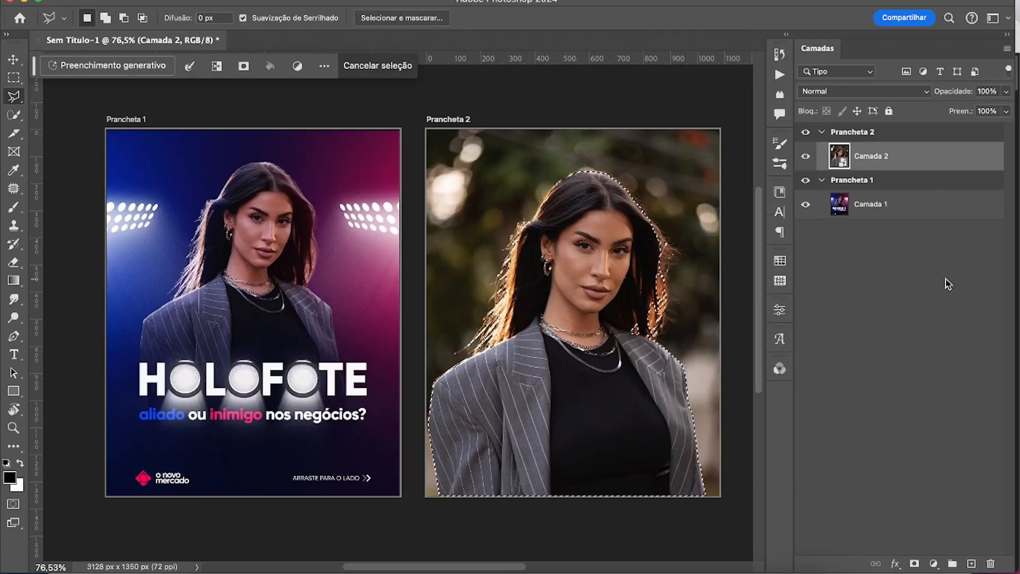
Mask the woman's photo on Prancheta 2 with the active selection to remove its background, and select the Prancheta 1 artboard.
{"action": "left_click", "coordinate": [913, 564]}
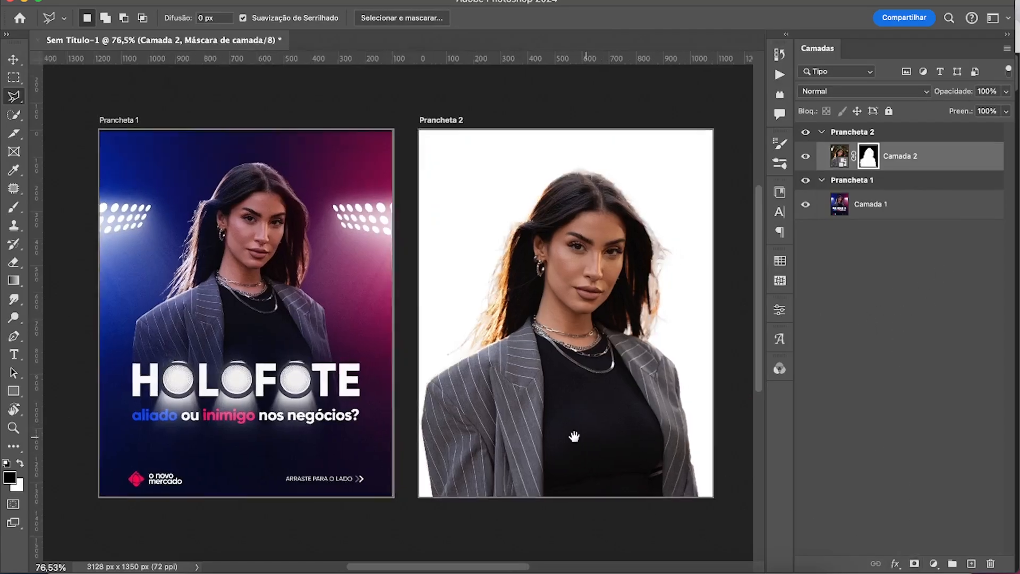
{"action": "scroll", "coordinate": [537, 428], "scroll_direction": "right", "scroll_amount": 2}
{"action": "key", "text": "v"}
{"action": "left_click", "coordinate": [930, 213]}
{"action": "left_click", "coordinate": [933, 184]}
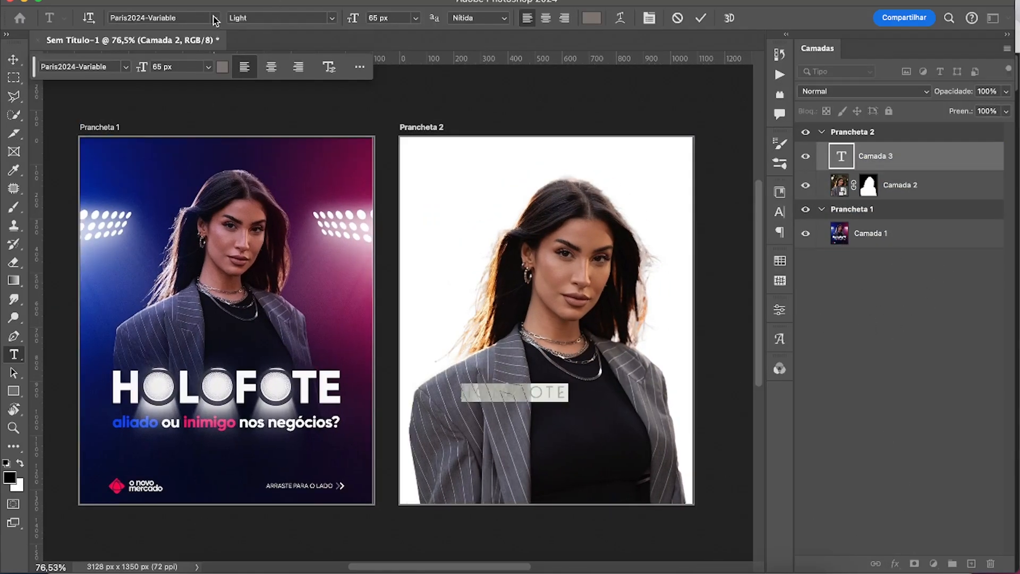
Set the HOLOFOTE text on Prancheta 2 to the Arial Black font and a near-white color.
{"action": "left_click", "coordinate": [214, 19]}
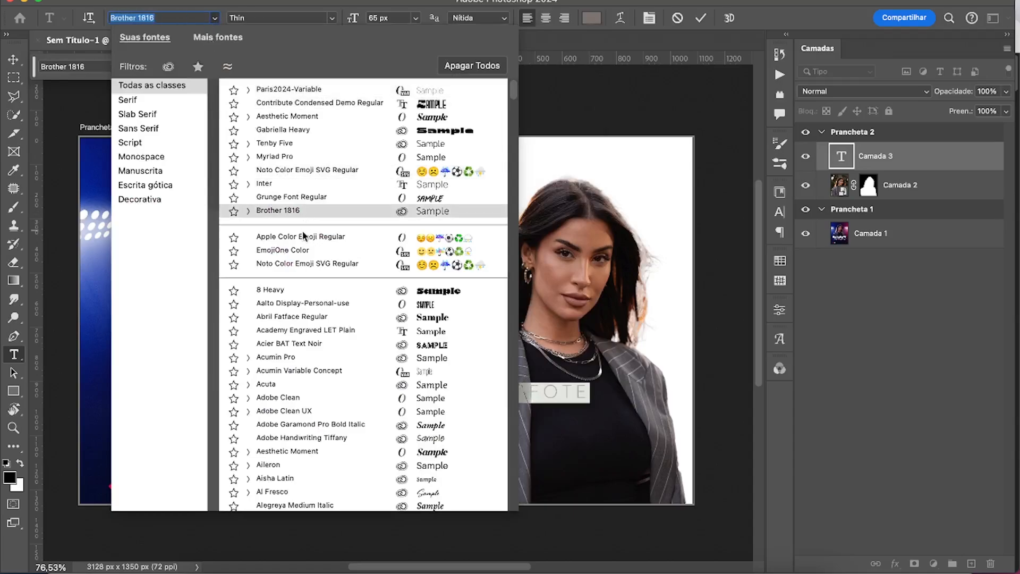
{"action": "scroll", "coordinate": [361, 472], "scroll_direction": "down", "scroll_amount": 8}
{"action": "left_click", "coordinate": [372, 384]}
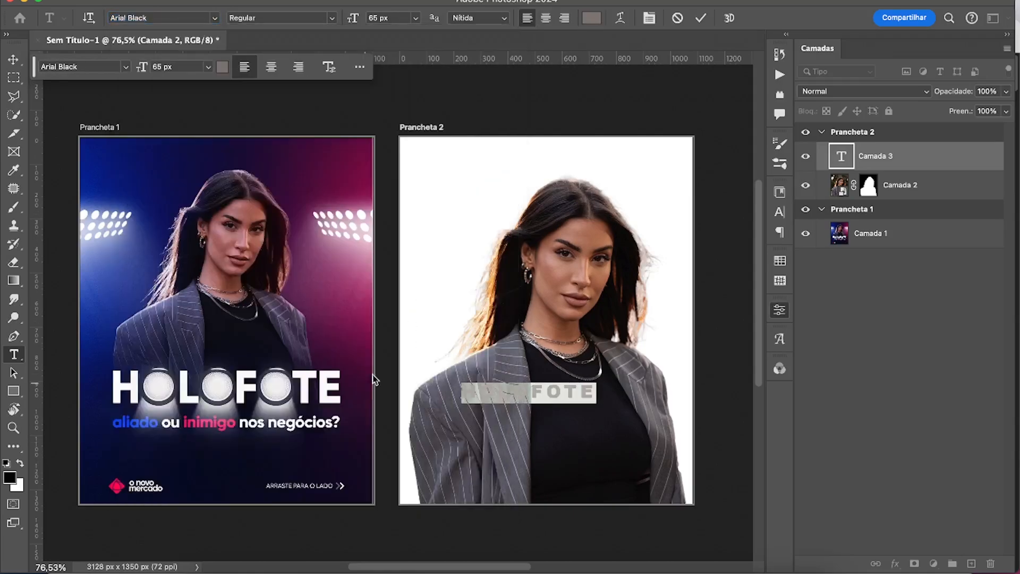
{"action": "left_click", "coordinate": [650, 19]}
{"action": "left_click", "coordinate": [749, 276]}
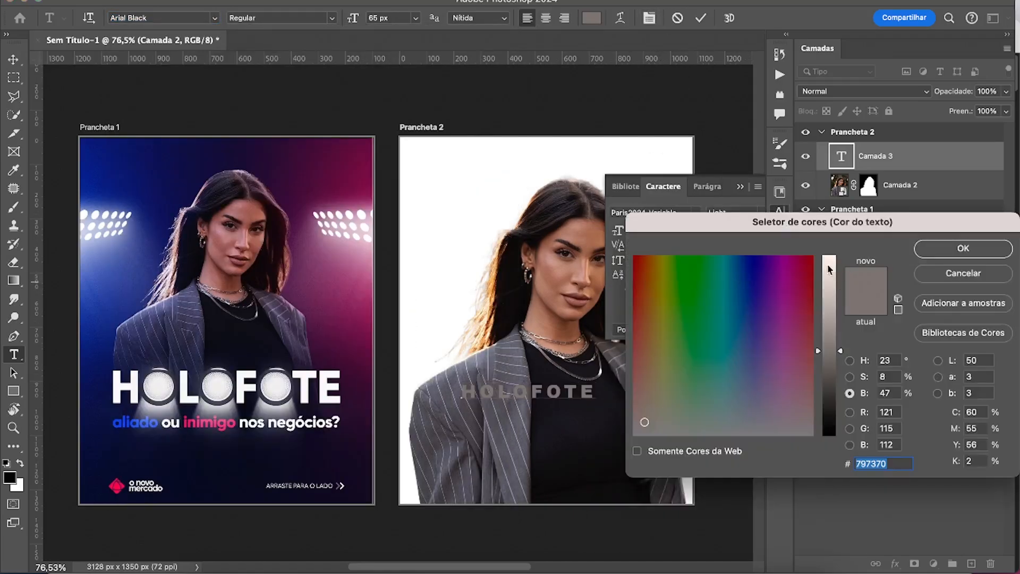
{"action": "left_click", "coordinate": [829, 265]}
{"action": "left_click", "coordinate": [941, 248]}
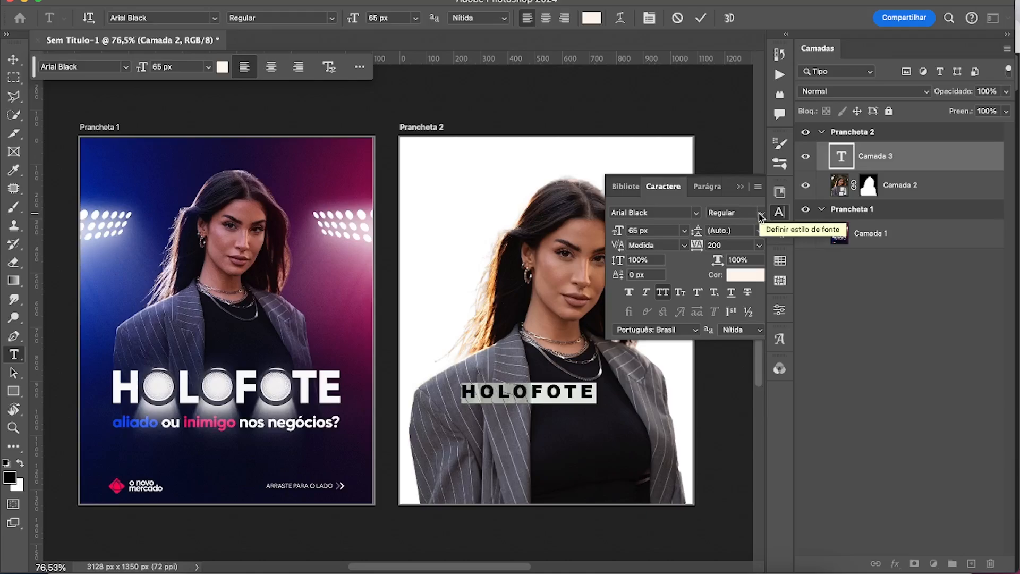
Set the HOLOFOTE title's tracking to 0 and scale the title up to about 113 px.
{"action": "left_click", "coordinate": [759, 246]}
{"action": "left_click", "coordinate": [723, 348]}
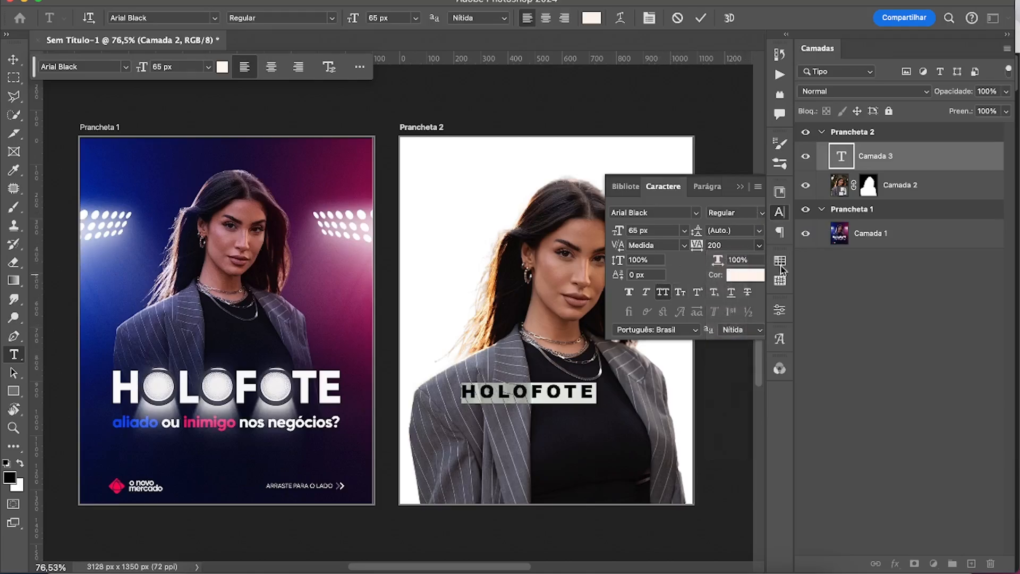
{"action": "left_click", "coordinate": [928, 162]}
{"action": "left_click", "coordinate": [740, 186]}
{"action": "key", "text": "super+t"}
{"action": "left_click_drag", "start_coordinate": [569, 393], "coordinate": [648, 394]}
{"action": "key", "text": "Return"}
Duplicate the HOLOFOTE title just below the original and replace the copy's text with "aliado ou inimigo dos negócios?".
{"action": "key", "text": "v"}
{"action": "left_click_drag", "start_coordinate": [563, 402], "coordinate": [563, 428]}
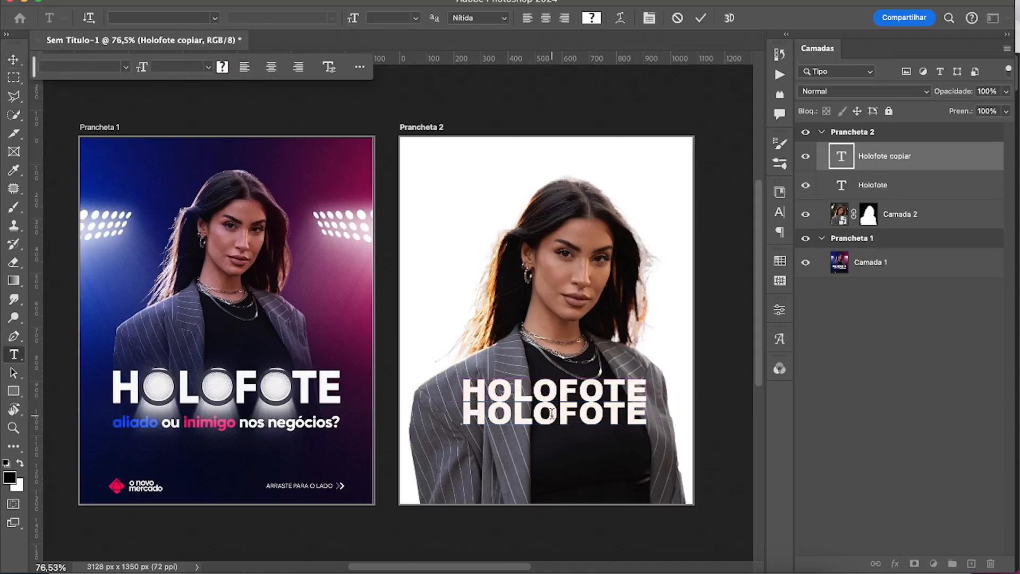
{"action": "double_click", "coordinate": [552, 417]}
{"action": "type", "text": "ALIADO OU I"}
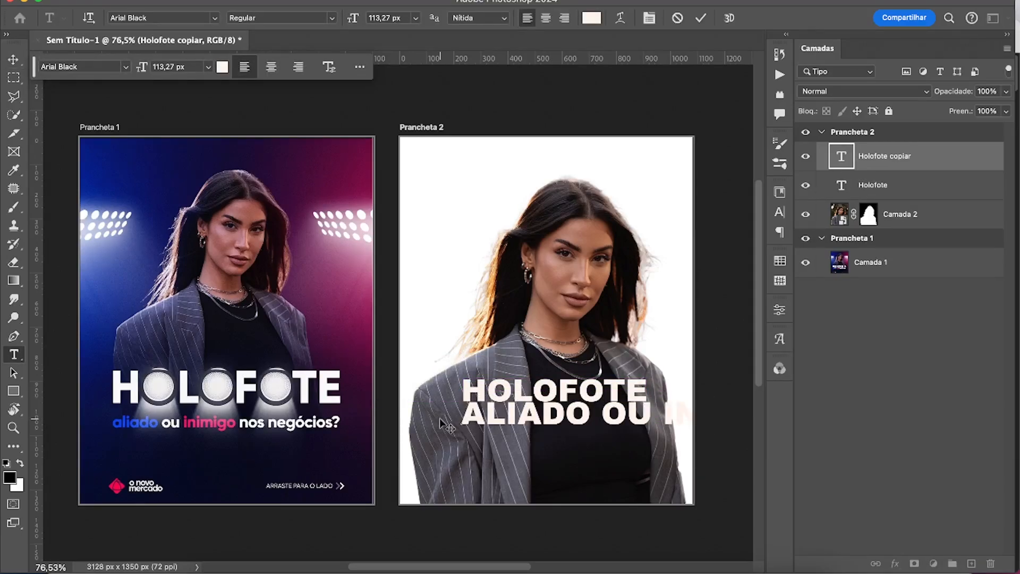
Turn off all caps for the copied text line and set its font size to 30 px.
{"action": "key", "text": "super+a"}
{"action": "left_click", "coordinate": [779, 212]}
{"action": "left_click", "coordinate": [663, 291]}
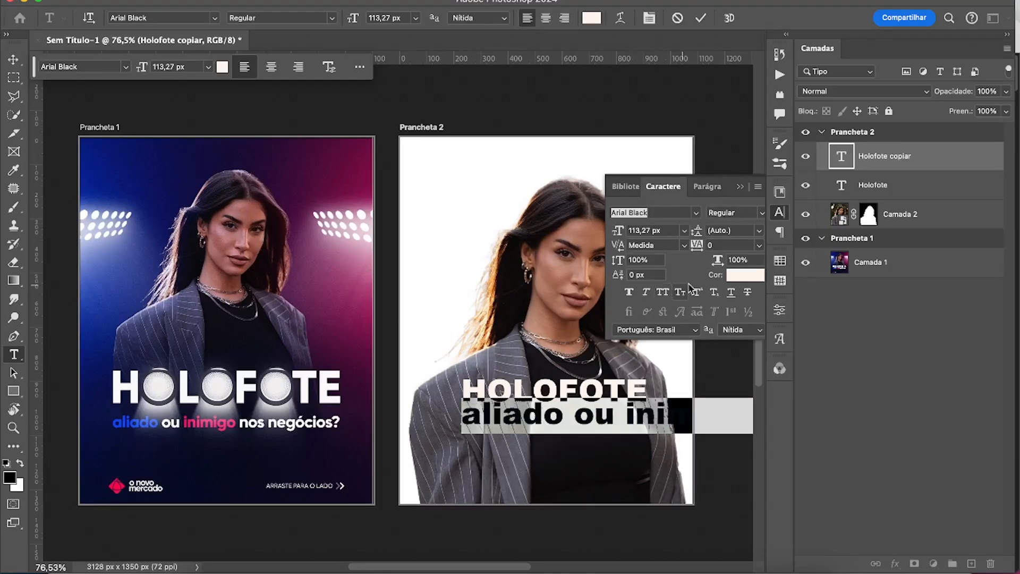
{"action": "left_click", "coordinate": [684, 230]}
{"action": "left_click", "coordinate": [661, 428]}
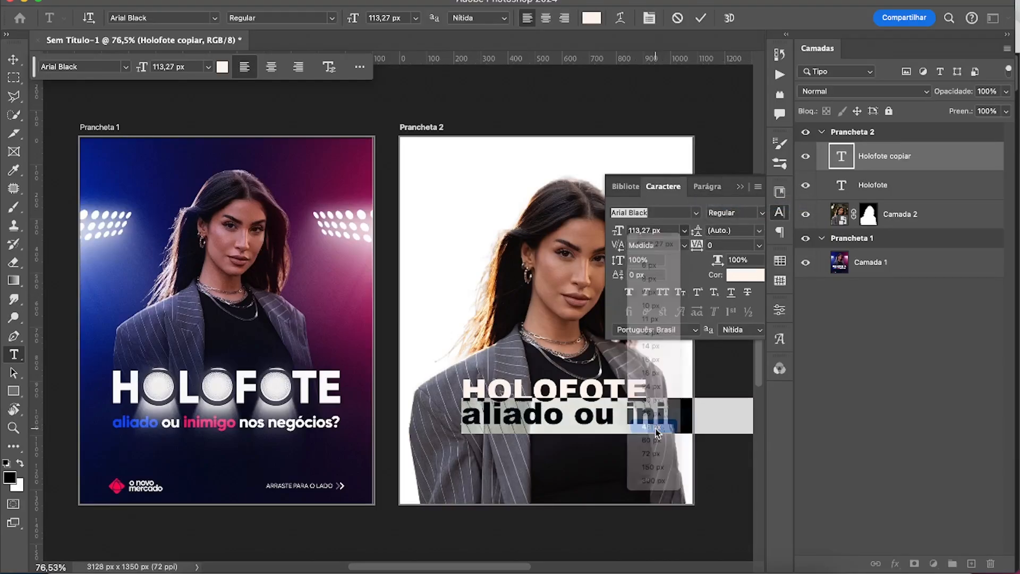
{"action": "left_click", "coordinate": [684, 230]}
{"action": "left_click", "coordinate": [651, 404]}
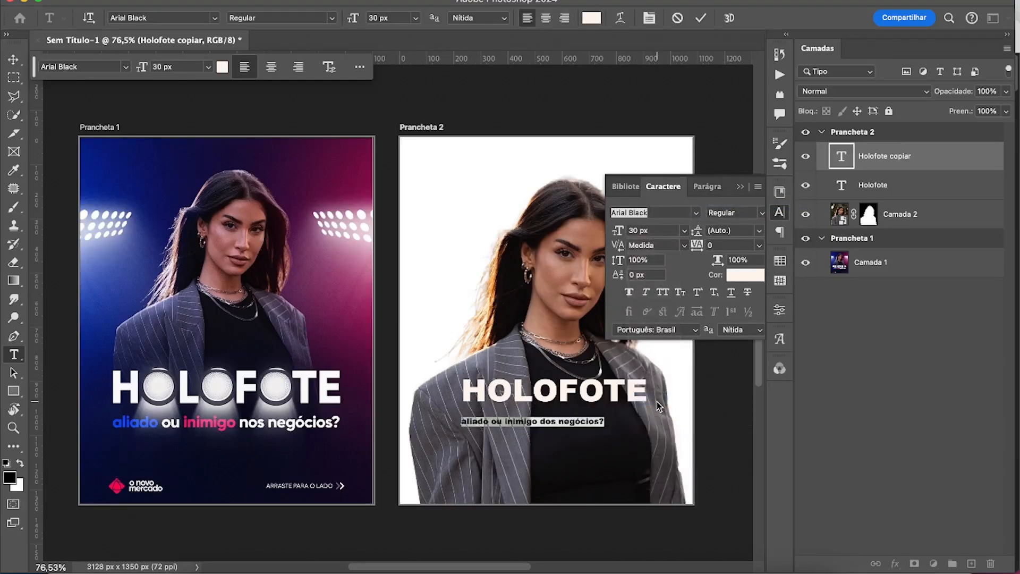
{"action": "key", "text": "Escape"}
Move the line "aliado ou inimigo dos negócios?" so that it sits centered directly beneath the HOLOFOTE title.
{"action": "key", "text": "v"}
{"action": "left_click_drag", "start_coordinate": [561, 423], "coordinate": [581, 418]}
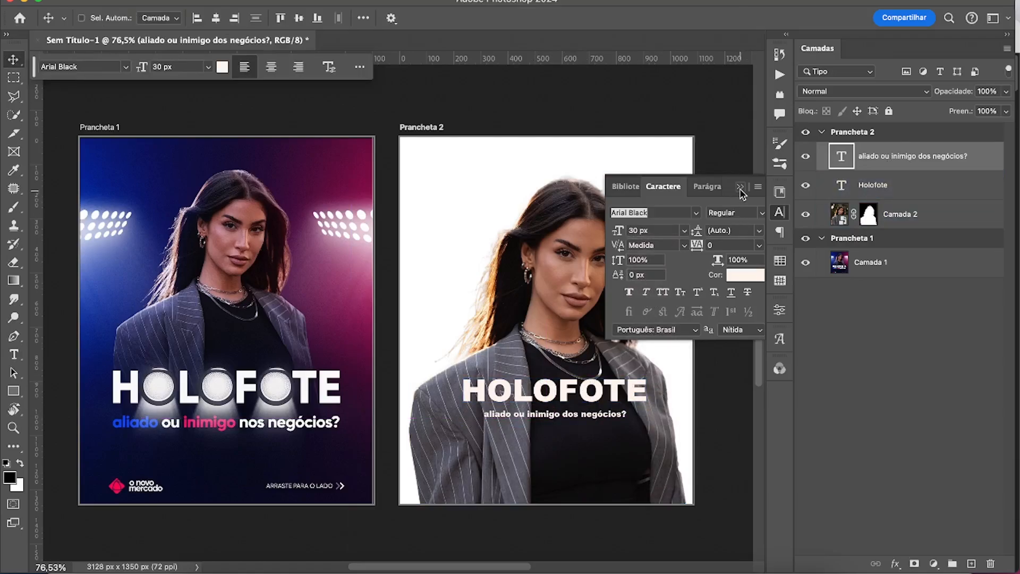
{"action": "left_click", "coordinate": [644, 281]}
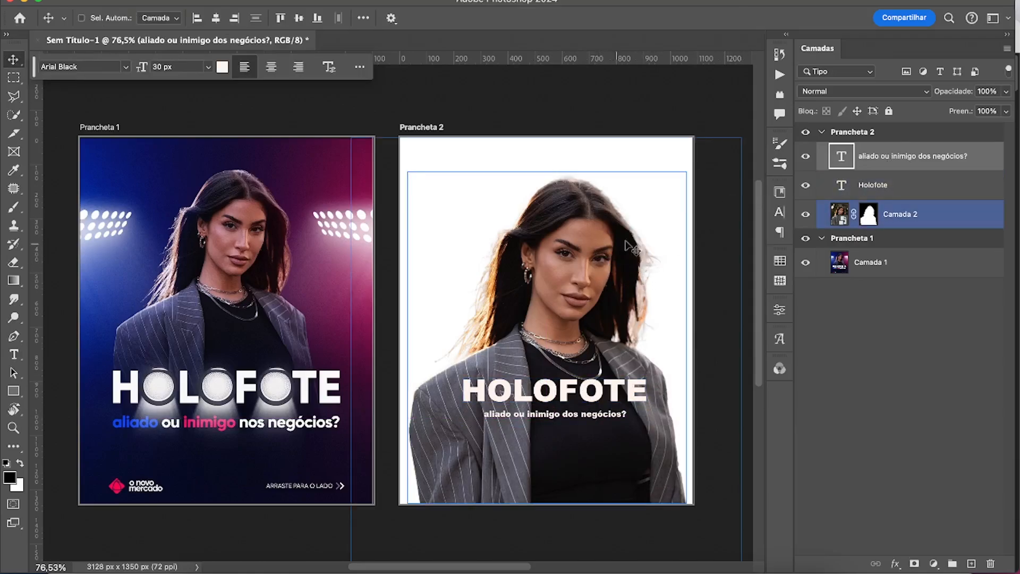
Switch to Chrome and search Freepik for "spotlight".
{"action": "key", "text": "super+Tab"}
{"action": "left_click", "coordinate": [218, 6]}
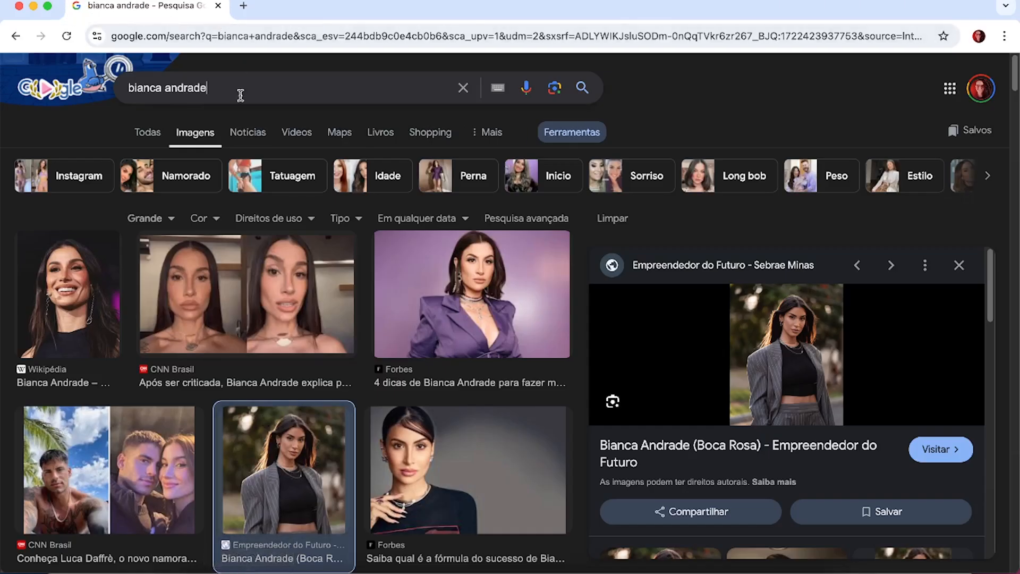
{"action": "double_click", "coordinate": [198, 98]}
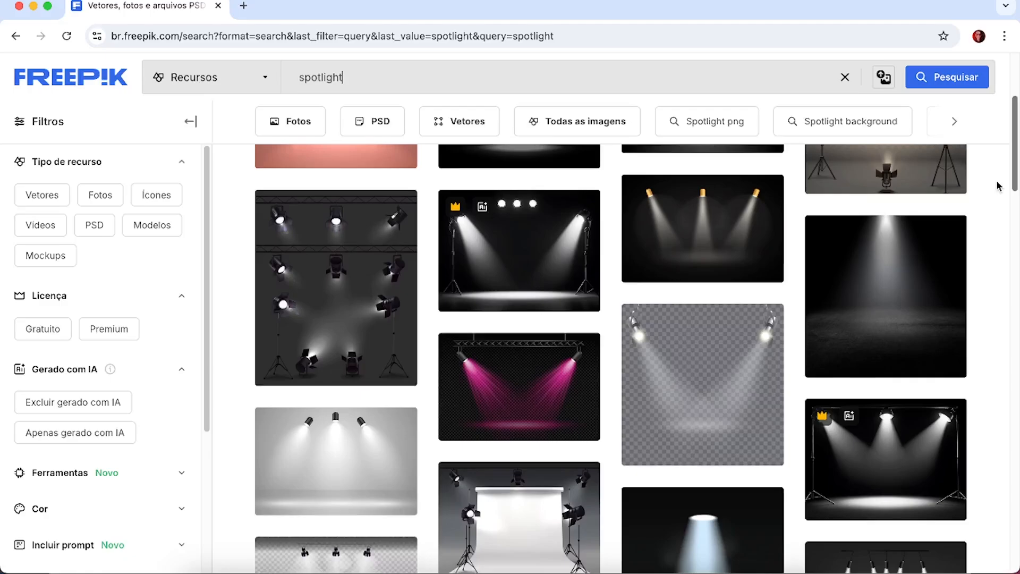
Open the realistic stage projector set and the bluish spotlight beam image from the results in new tabs.
{"action": "scroll", "coordinate": [994, 191], "scroll_direction": "down", "scroll_amount": 2}
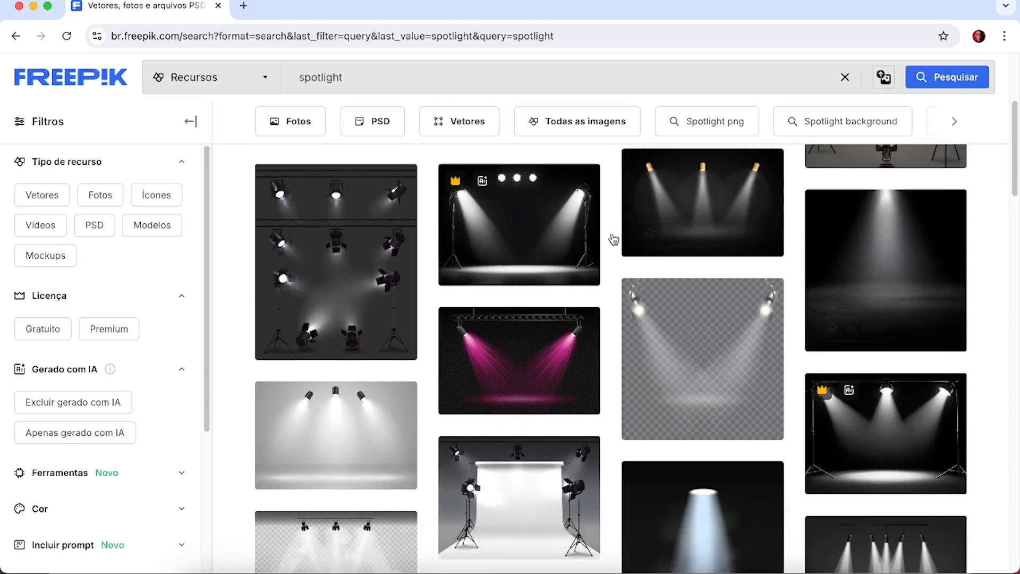
{"action": "right_click", "coordinate": [323, 261]}
{"action": "left_click", "coordinate": [389, 264]}
{"action": "left_click_drag", "start_coordinate": [1011, 180], "coordinate": [1010, 226]}
{"action": "right_click", "coordinate": [712, 313]}
{"action": "left_click", "coordinate": [706, 248]}
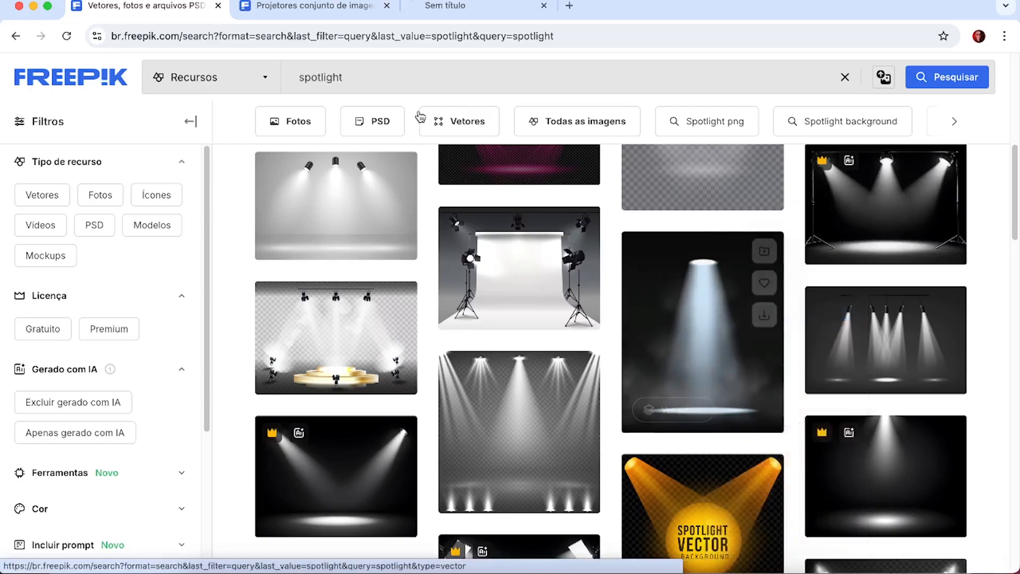
Look at both opened Freepik resources and download the stage spotlight illustration with fog on a dark background.
{"action": "left_click", "coordinate": [345, 7]}
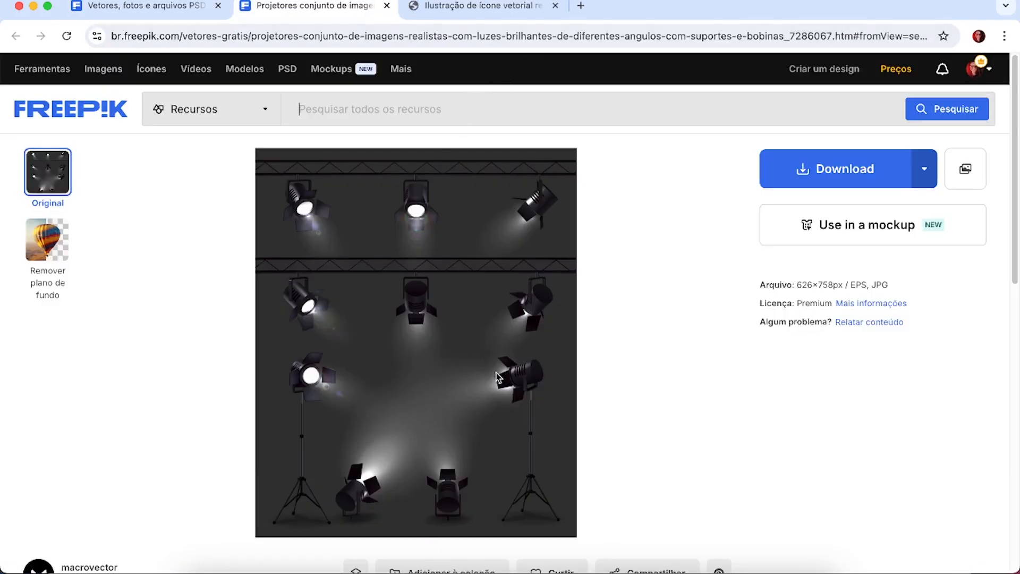
{"action": "left_click", "coordinate": [481, 7]}
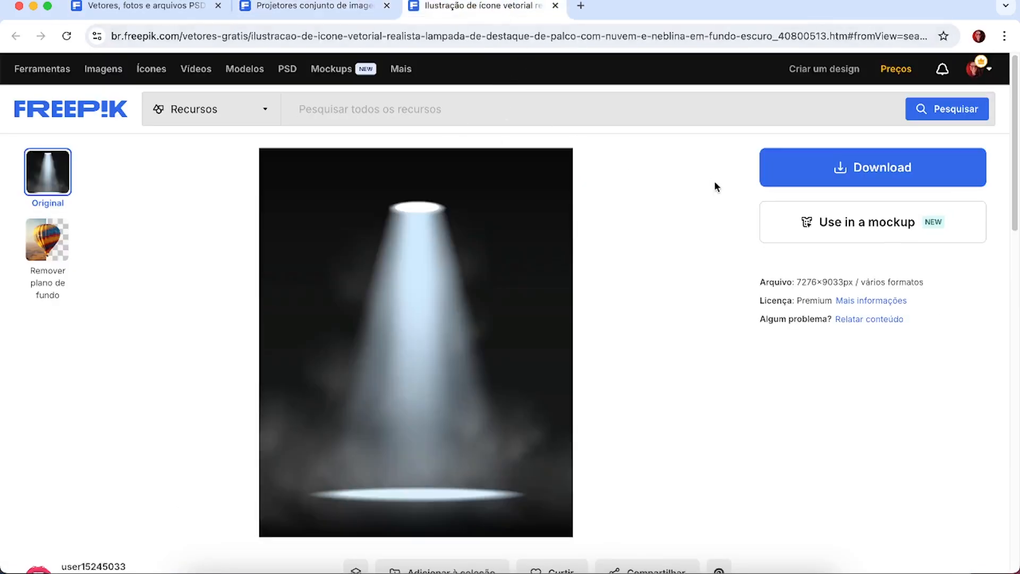
{"action": "left_click", "coordinate": [811, 169]}
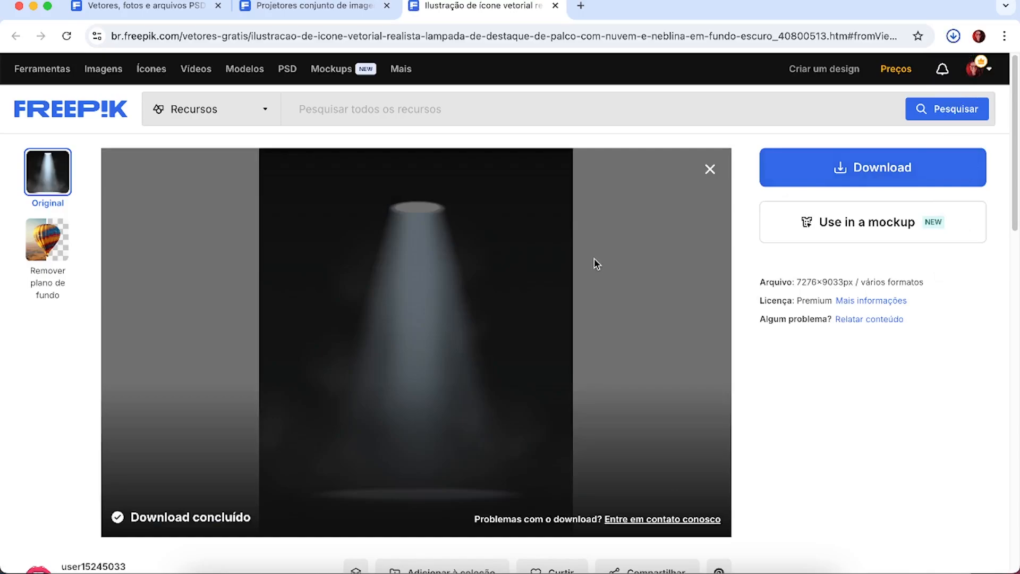
Extract the downloaded spotlight archive in the Downloads folder and select spotlight7.jpg.
{"action": "left_click", "coordinate": [914, 69]}
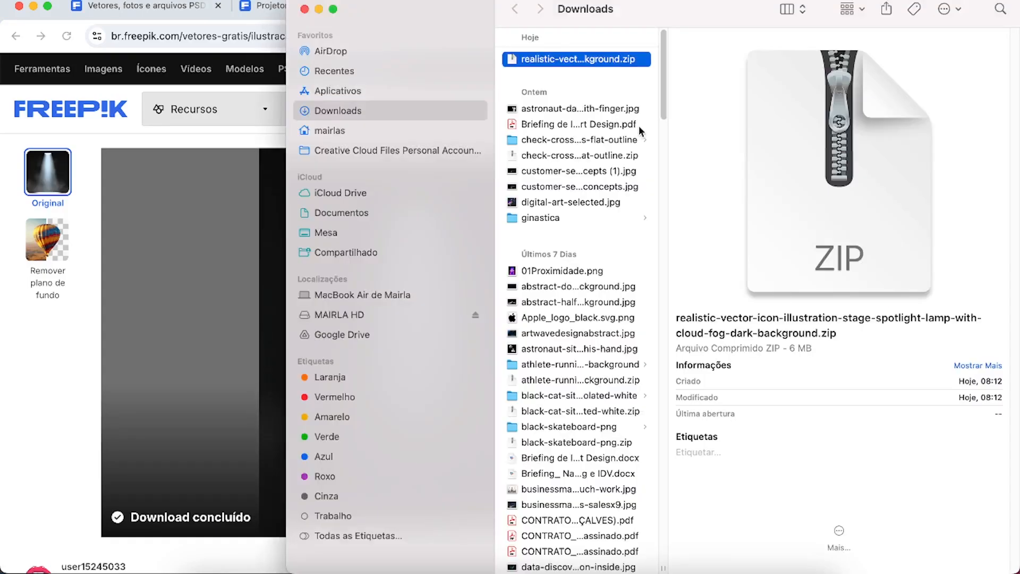
{"action": "double_click", "coordinate": [548, 58]}
{"action": "left_click", "coordinate": [726, 74]}
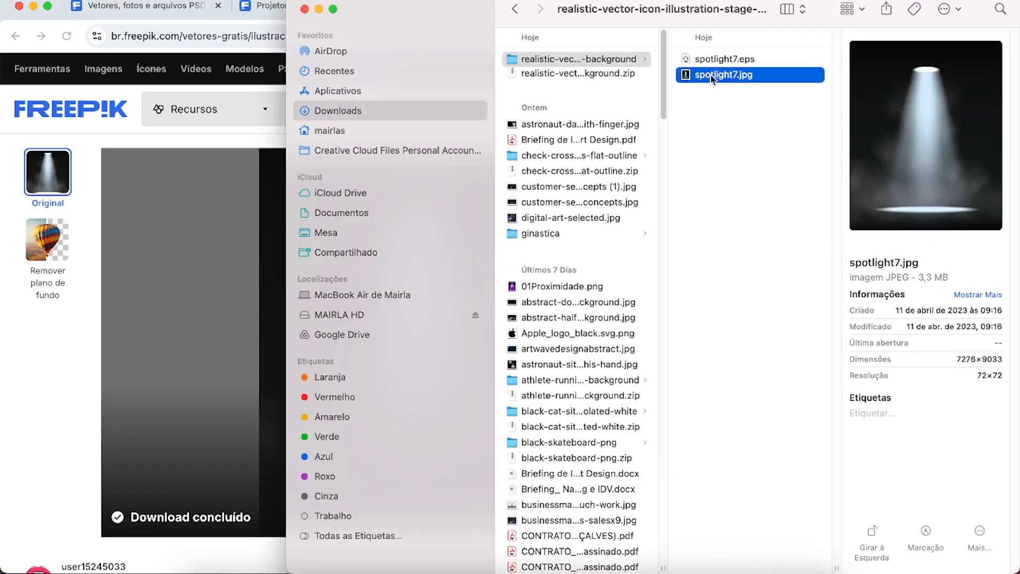
Switch to Photoshop and place spotlight7.jpg on Prancheta 2 at the offered size.
{"action": "left_click", "coordinate": [330, 572]}
{"action": "left_click", "coordinate": [198, 571]}
{"action": "left_click_drag", "start_coordinate": [758, 78], "coordinate": [205, 305]}
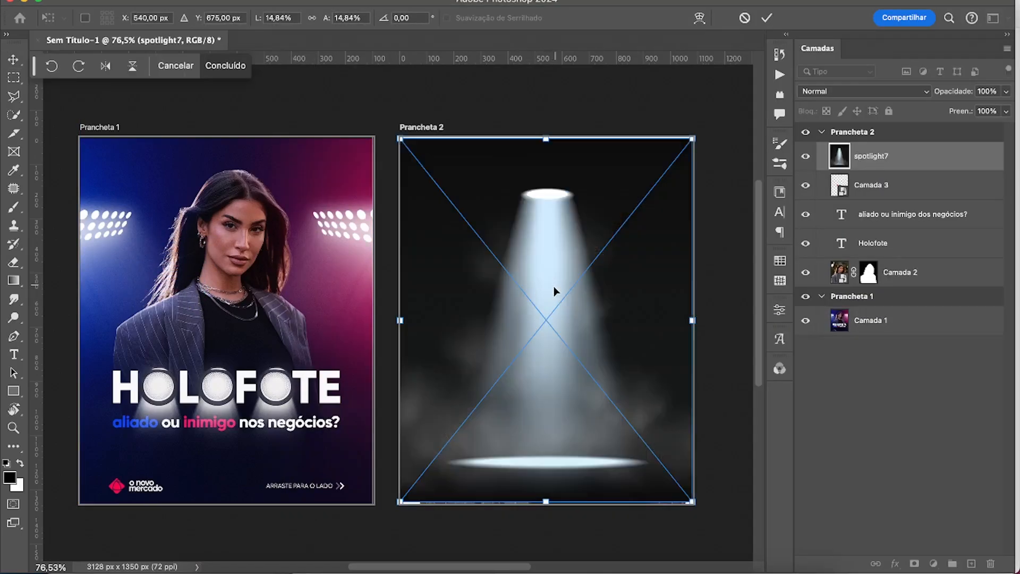
{"action": "key", "text": "Return"}
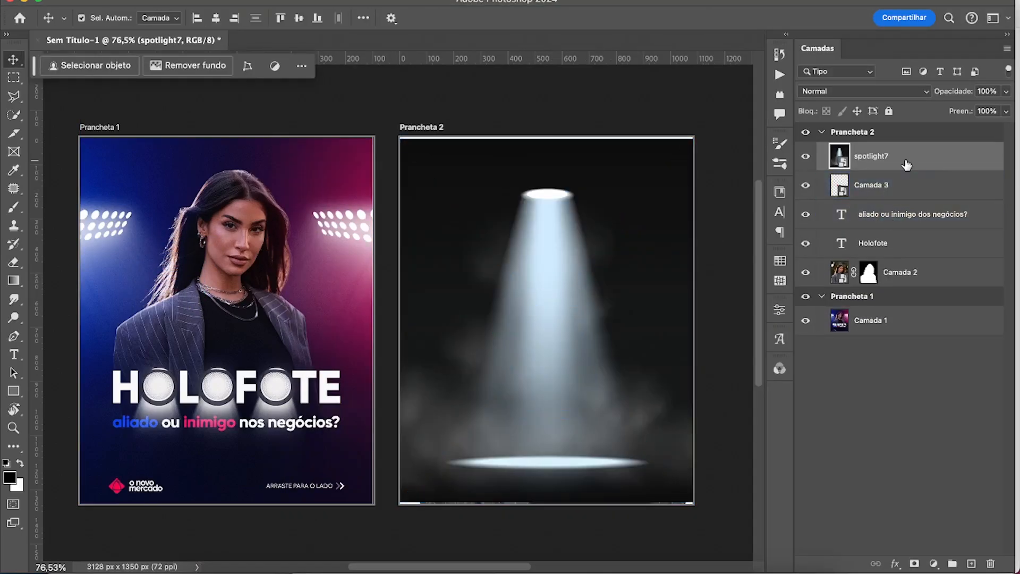
Increase the spotlight image's contrast with Levels, setting the input black point to 24 and the white point to 236.
{"action": "key", "text": "super+l"}
{"action": "left_click_drag", "start_coordinate": [368, 253], "coordinate": [386, 255]}
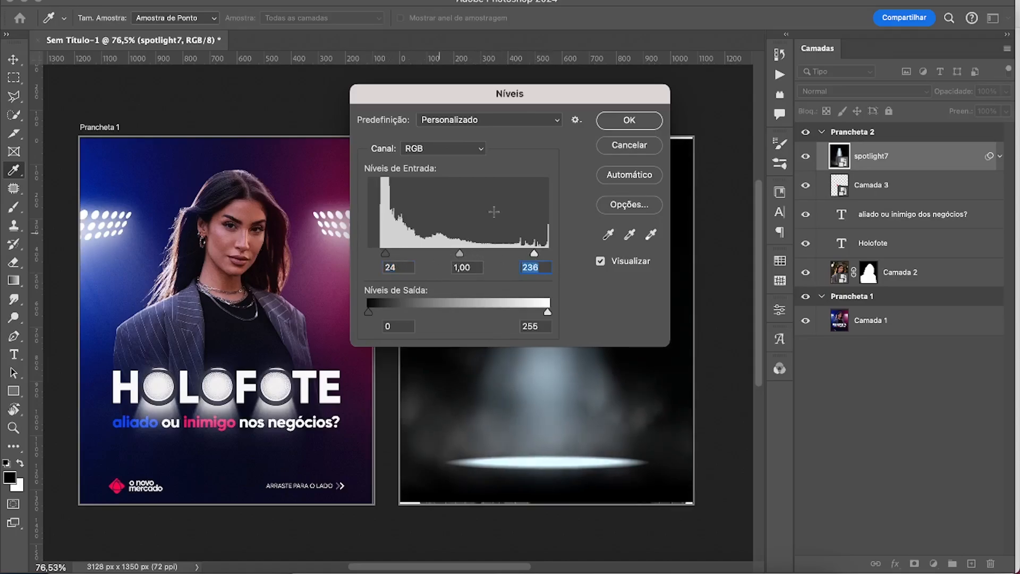
{"action": "left_click", "coordinate": [629, 120]}
Stretch the spotlight layer to 16,58% height and move it up to Y 601 px.
{"action": "key", "text": "super+t"}
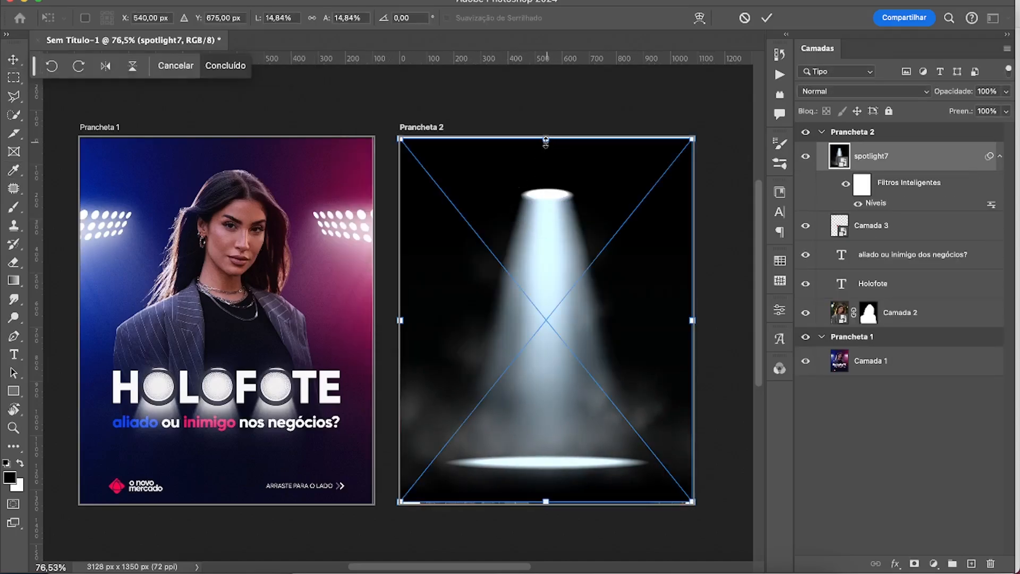
{"action": "left_click_drag", "start_coordinate": [546, 139], "coordinate": [547, 120]}
{"action": "left_click_drag", "start_coordinate": [560, 248], "coordinate": [560, 199]}
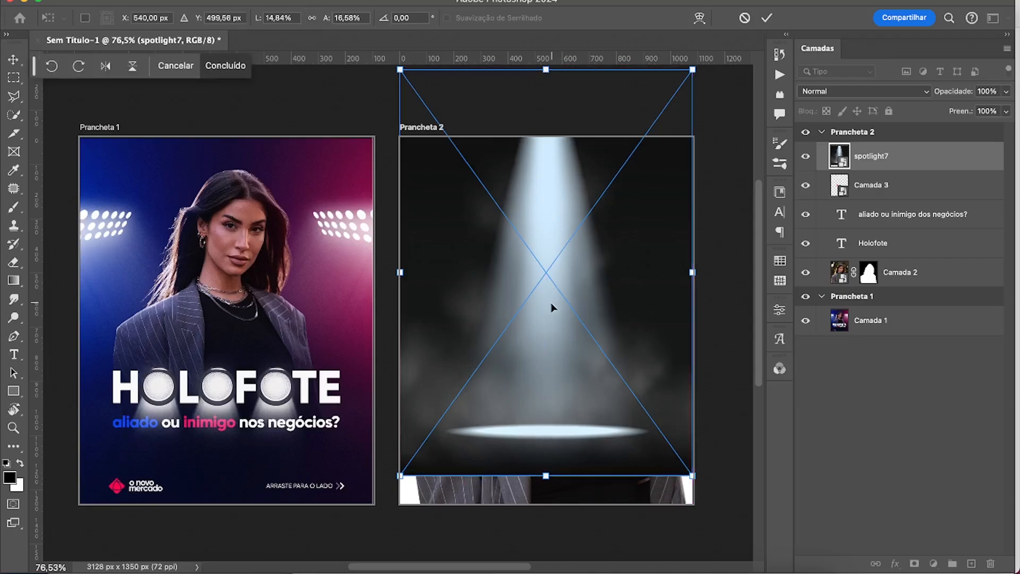
{"action": "left_click_drag", "start_coordinate": [551, 305], "coordinate": [552, 333]}
{"action": "key", "text": "Return"}
{"action": "left_click", "coordinate": [865, 92]}
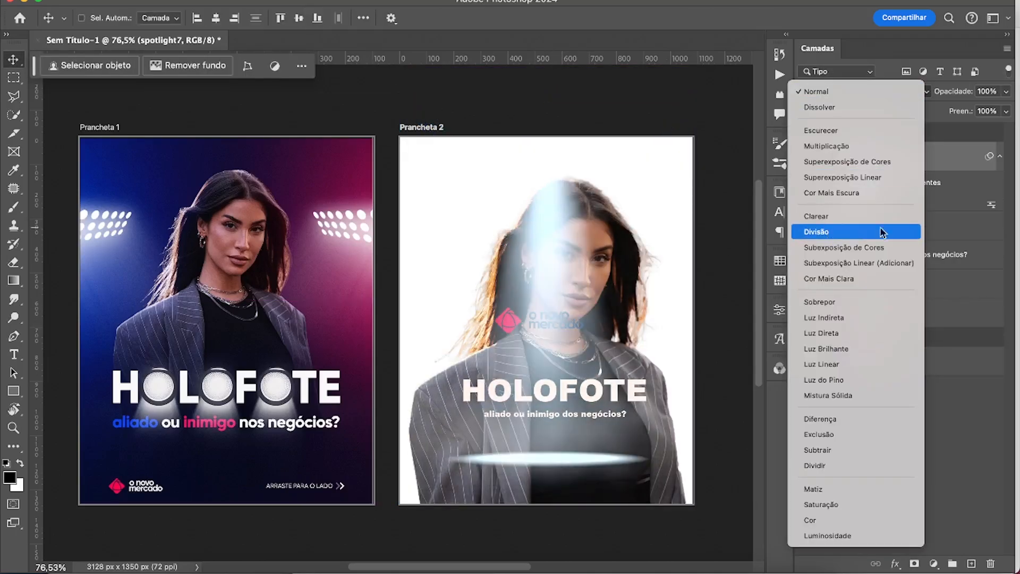
{"action": "key", "text": "Escape"}
Hide the spotlight layer and add a dark navy solid color fill beneath the portrait layer Camada 2.
{"action": "left_click", "coordinate": [805, 156]}
{"action": "left_click", "coordinate": [902, 312]}
{"action": "left_click", "coordinate": [934, 564]}
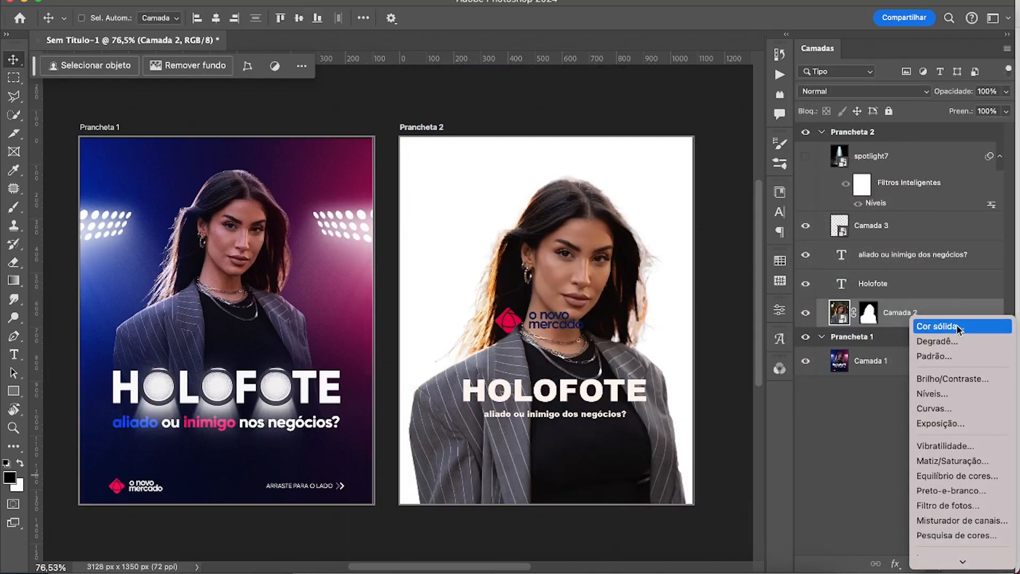
{"action": "left_click", "coordinate": [939, 326]}
{"action": "left_click", "coordinate": [748, 312]}
{"action": "left_click", "coordinate": [956, 246]}
{"action": "left_click_drag", "start_coordinate": [930, 312], "coordinate": [927, 351]}
Show the spotlight7 layer again and set its blend mode to Divisão.
{"action": "key", "text": "z"}
{"action": "left_click", "coordinate": [805, 156]}
{"action": "left_click", "coordinate": [822, 159]}
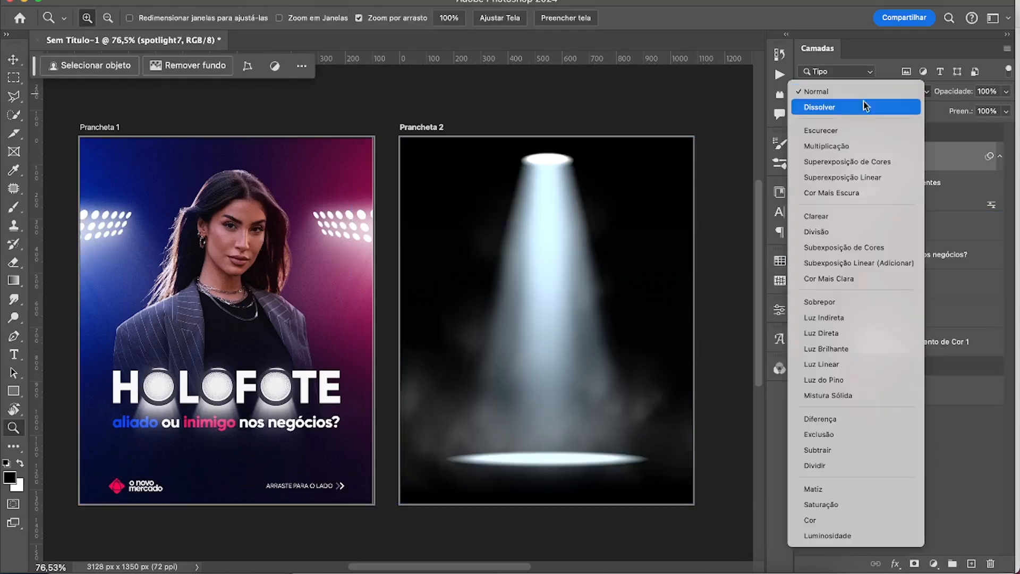
{"action": "left_click", "coordinate": [849, 92]}
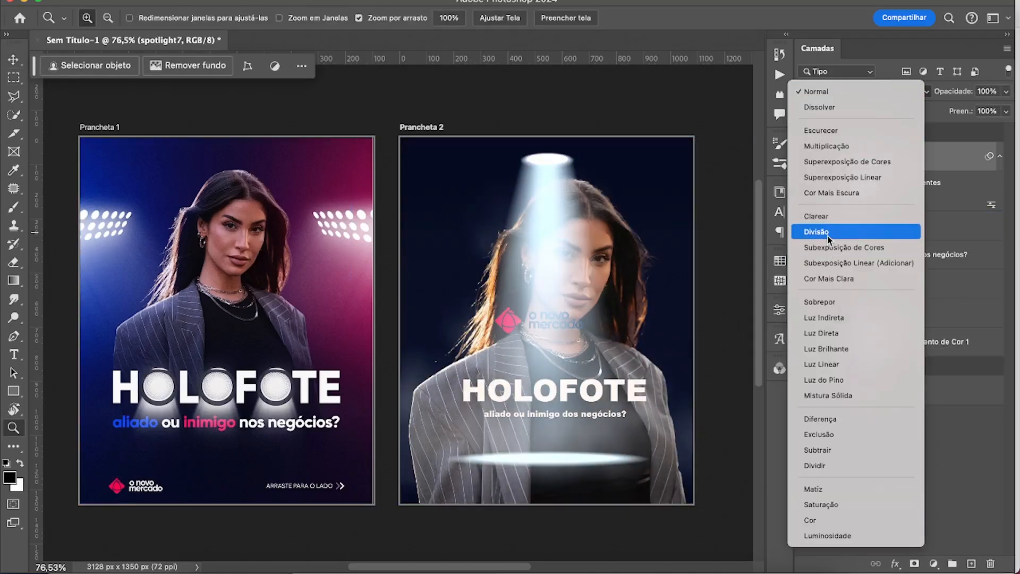
{"action": "left_click", "coordinate": [824, 231]}
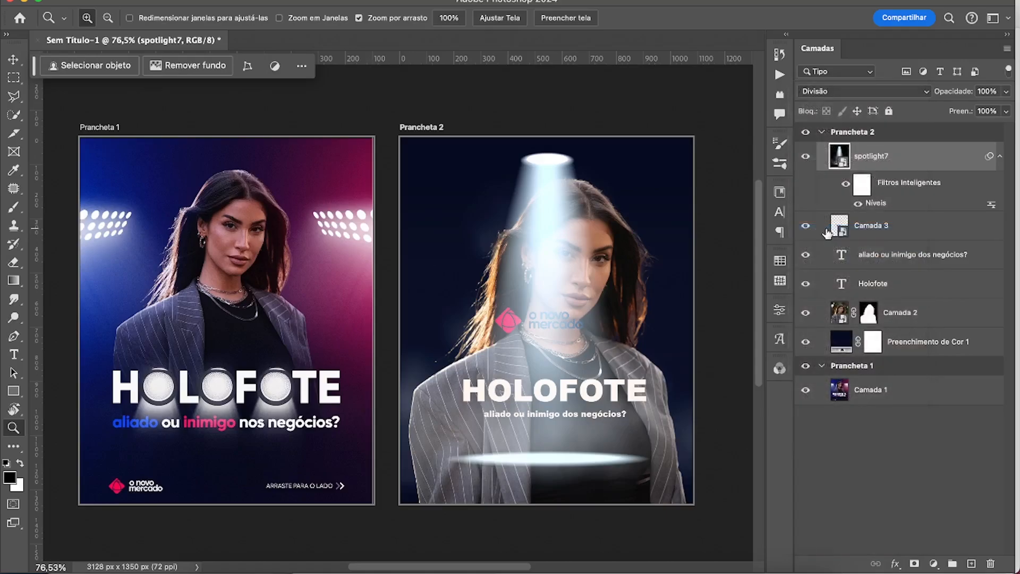
Enlarge the spotlight7 layer and stretch it wider so the beam starts at Prancheta 2's upper edge and covers the portrait.
{"action": "key", "text": "super+t"}
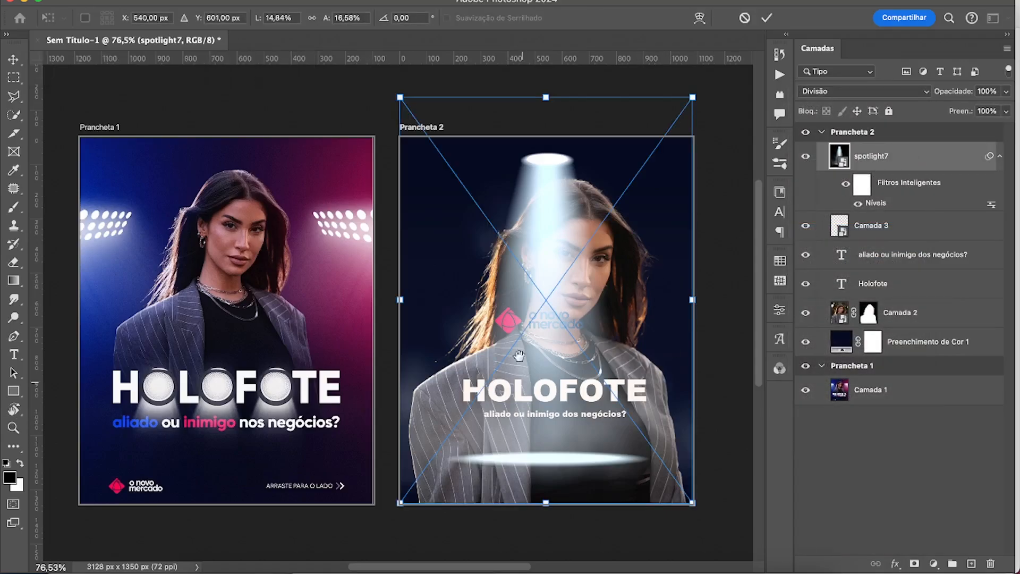
{"action": "scroll", "coordinate": [523, 361], "scroll_direction": "down", "scroll_amount": 5}
{"action": "left_click_drag", "start_coordinate": [530, 370], "coordinate": [530, 492]}
{"action": "scroll", "coordinate": [537, 451], "scroll_direction": "up", "scroll_amount": 5}
{"action": "left_click_drag", "start_coordinate": [550, 345], "coordinate": [555, 292]}
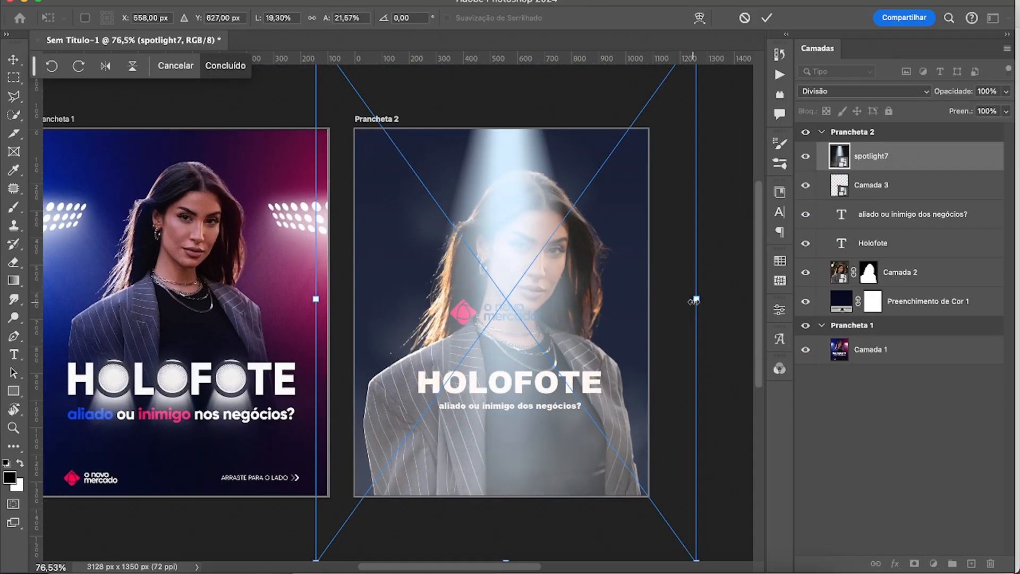
{"action": "right_click", "coordinate": [695, 299]}
{"action": "left_click", "coordinate": [657, 311]}
{"action": "left_click_drag", "start_coordinate": [695, 300], "coordinate": [792, 301]}
{"action": "left_click_drag", "start_coordinate": [480, 309], "coordinate": [484, 307]}
{"action": "left_click_drag", "start_coordinate": [484, 316], "coordinate": [565, 337]}
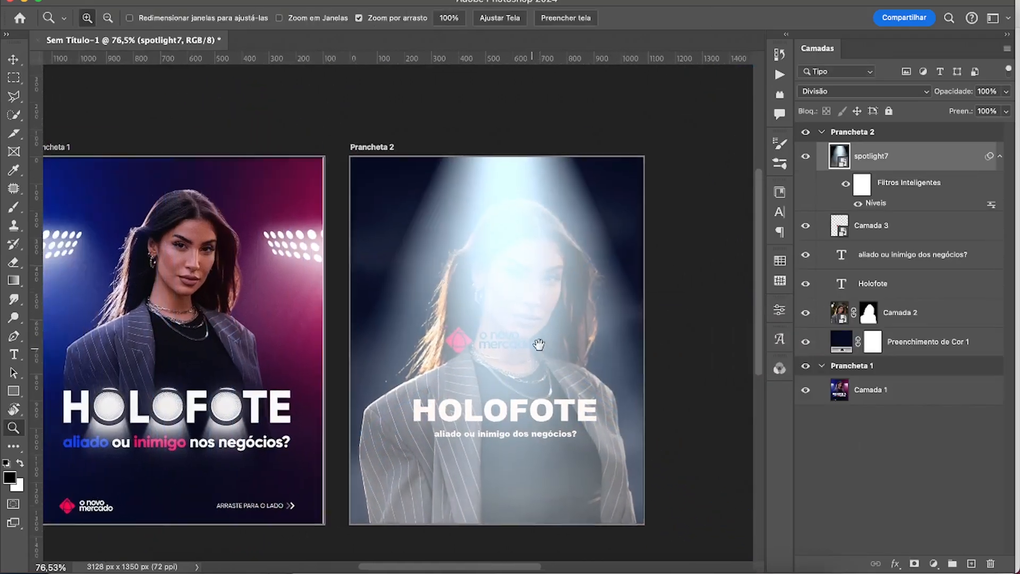
{"action": "left_click_drag", "start_coordinate": [628, 348], "coordinate": [630, 341]}
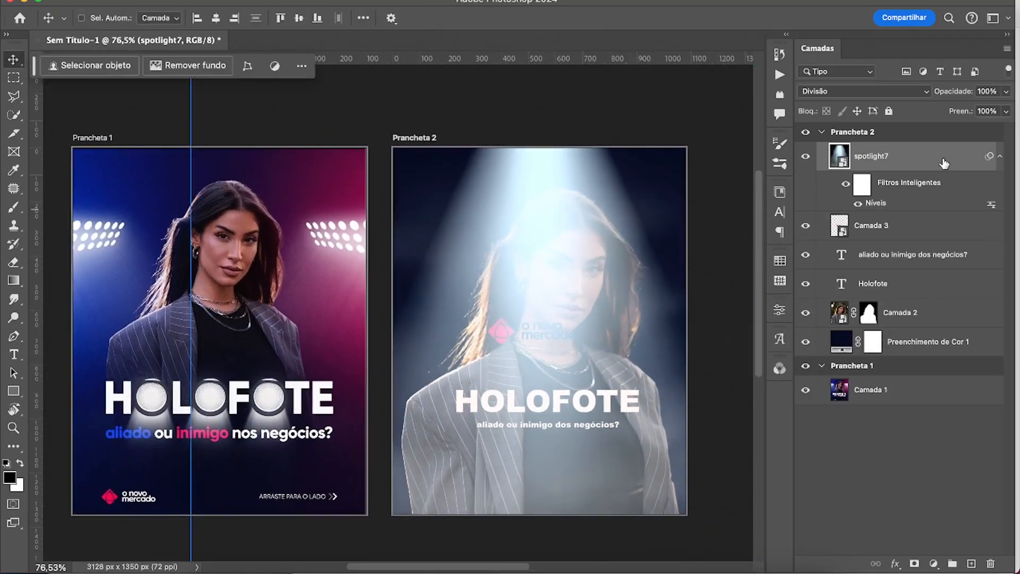
Darken the spotlight7 layer with a second Levels filter, lowering the input white point and shifting the midtones darker.
{"action": "key", "text": "ctrl+l"}
{"action": "left_click_drag", "start_coordinate": [545, 254], "coordinate": [526, 257]}
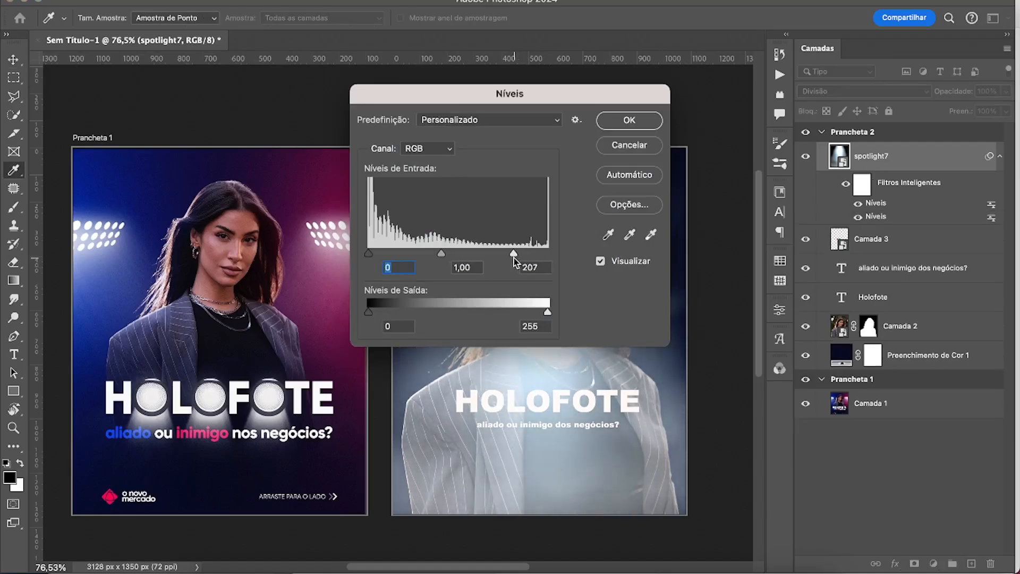
{"action": "left_click_drag", "start_coordinate": [448, 254], "coordinate": [486, 255]}
{"action": "left_click", "coordinate": [658, 125]}
{"action": "left_click_drag", "start_coordinate": [645, 227], "coordinate": [654, 212]}
{"action": "mouse_move", "coordinate": [552, 244]}
{"action": "left_mouse_down"}
{"action": "mouse_move", "coordinate": [453, 307]}
{"action": "mouse_move", "coordinate": [581, 242]}
{"action": "mouse_move", "coordinate": [557, 257]}
{"action": "left_mouse_up"}
Hide the spotlight7 layer, then scale the Camada 2 portrait to 89,51% and move it lower on Prancheta 2.
{"action": "left_click", "coordinate": [806, 156]}
{"action": "left_click", "coordinate": [873, 297]}
{"action": "left_click", "coordinate": [900, 326]}
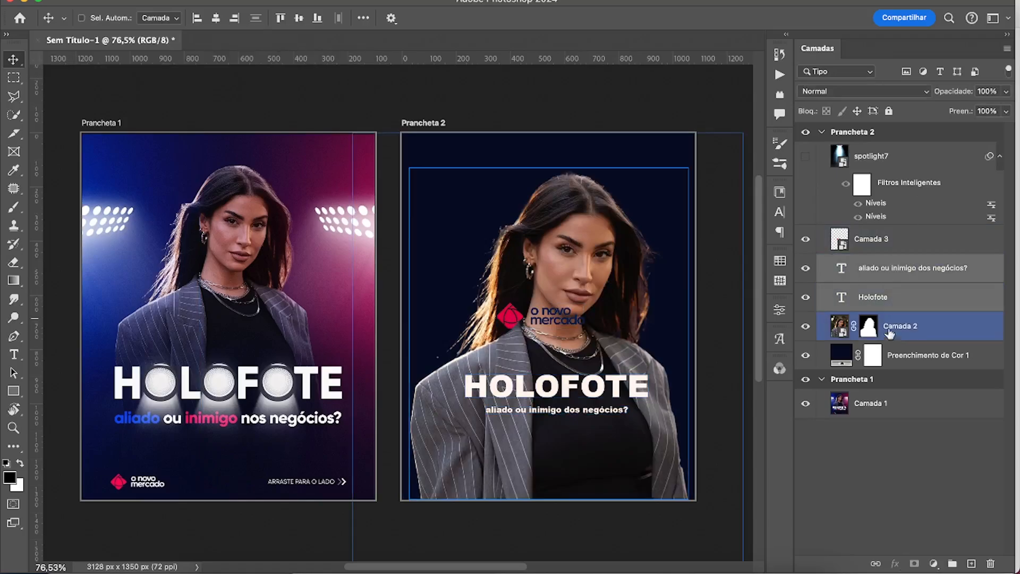
{"action": "key", "text": "ctrl+t"}
{"action": "left_click_drag", "start_coordinate": [546, 133], "coordinate": [546, 162]}
{"action": "left_click_drag", "start_coordinate": [573, 257], "coordinate": [566, 275]}
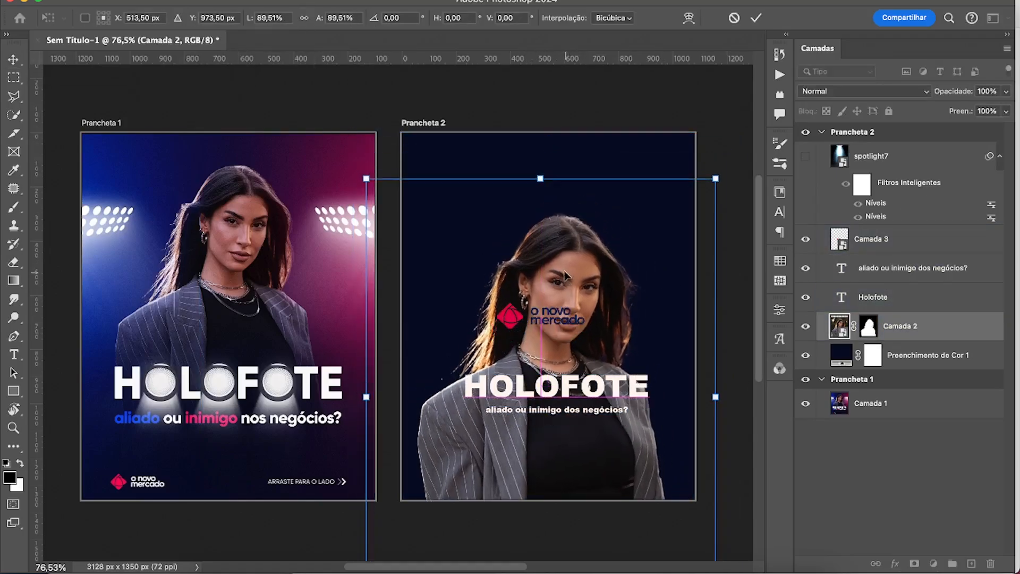
{"action": "key", "text": "Return"}
Move the HOLOFOTE title and its subtitle together to the upper part of Prancheta 2, above the woman's face.
{"action": "left_click", "coordinate": [899, 300]}
{"action": "left_click", "coordinate": [899, 273], "text": "shift"}
{"action": "left_click_drag", "start_coordinate": [593, 387], "coordinate": [583, 200]}
{"action": "left_click_drag", "start_coordinate": [509, 282], "coordinate": [502, 290]}
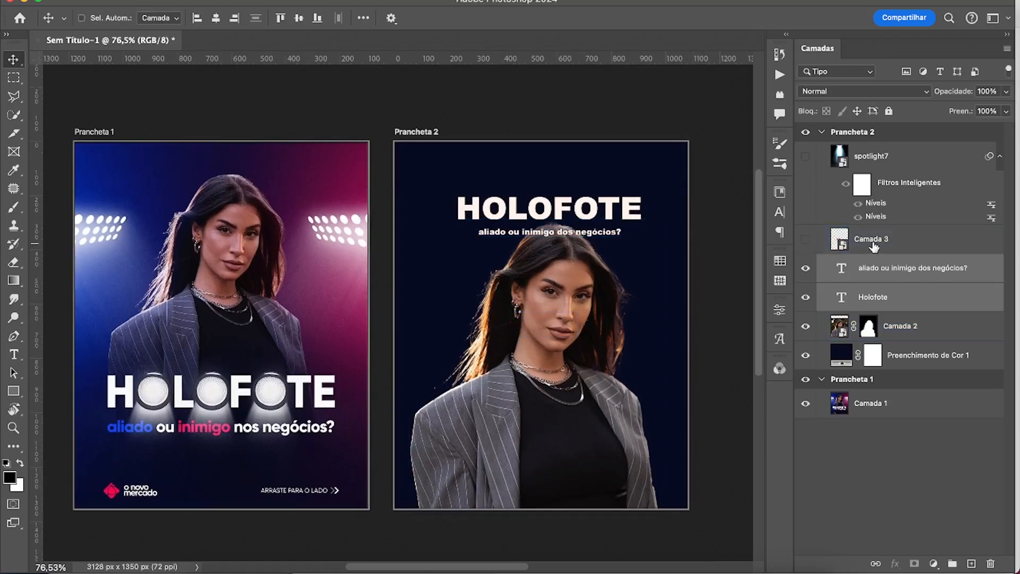
Shrink the Camada 3 logo and place it near the lower edge of Prancheta 2.
{"action": "left_click", "coordinate": [845, 238]}
{"action": "key", "text": "super+t"}
{"action": "left_click_drag", "start_coordinate": [578, 312], "coordinate": [565, 316]}
{"action": "key", "text": "Return"}
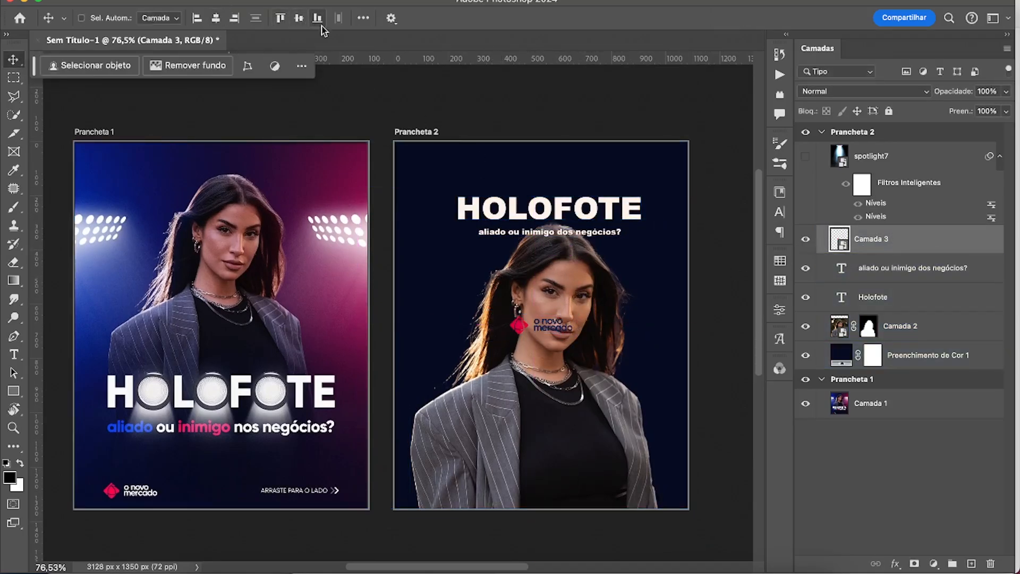
{"action": "left_click", "coordinate": [318, 19]}
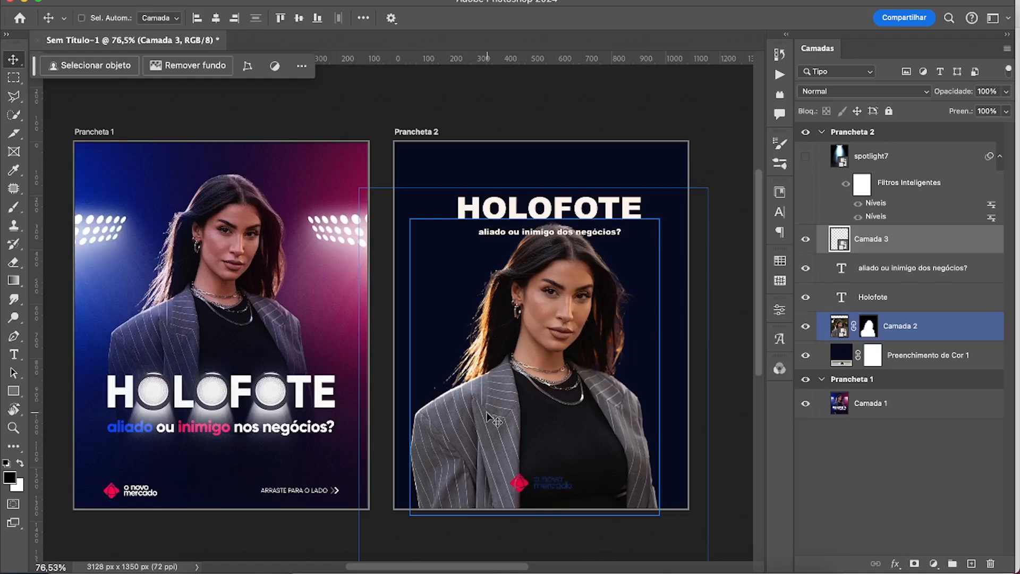
Create a black 1080 × 1080 px rectangle and centre it horizontally and vertically on Prancheta 2.
{"action": "key", "text": "u"}
{"action": "left_click", "coordinate": [512, 329]}
{"action": "type", "text": "1080"}
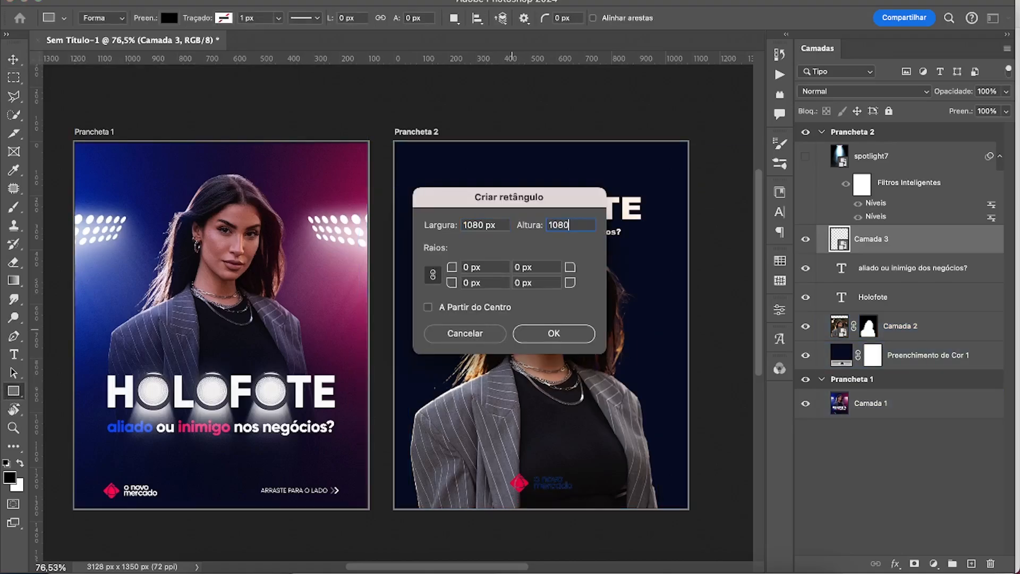
{"action": "key", "text": "Return"}
{"action": "key", "text": "v"}
{"action": "left_click", "coordinate": [216, 19]}
{"action": "left_click", "coordinate": [299, 19]}
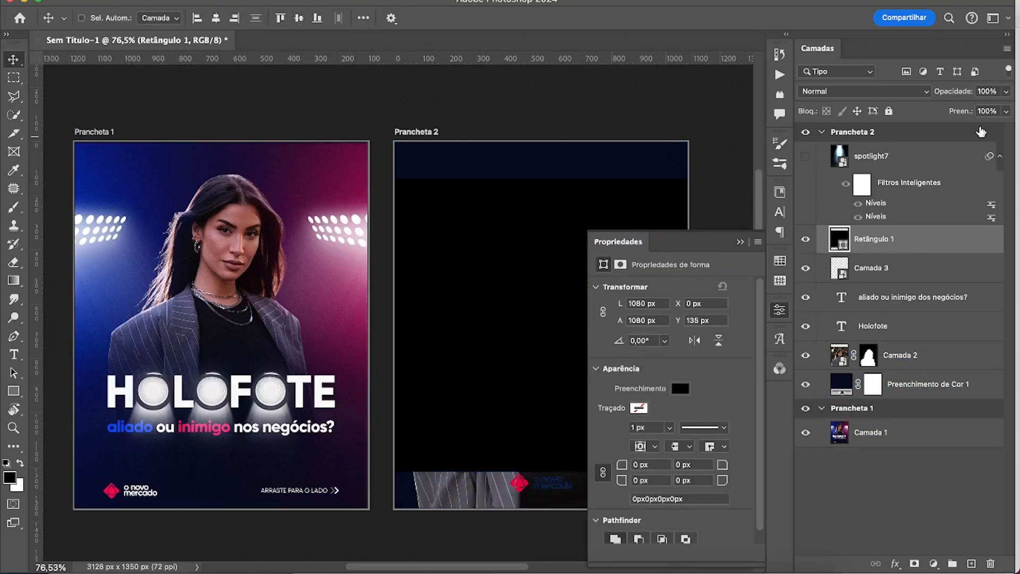
Lower the rectangle's opacity to 59%, lock it and move it above the spotlight7 layer in the stack.
{"action": "left_click_drag", "start_coordinate": [1006, 92], "coordinate": [975, 116]}
{"action": "left_click", "coordinate": [924, 233]}
{"action": "left_click", "coordinate": [889, 111]}
{"action": "left_click_drag", "start_coordinate": [906, 239], "coordinate": [907, 145]}
{"action": "left_click", "coordinate": [740, 241]}
Move the subtitle "aliado ou inimigo dos negócios?" above the HOLOFOTE title.
{"action": "left_click", "coordinate": [930, 331]}
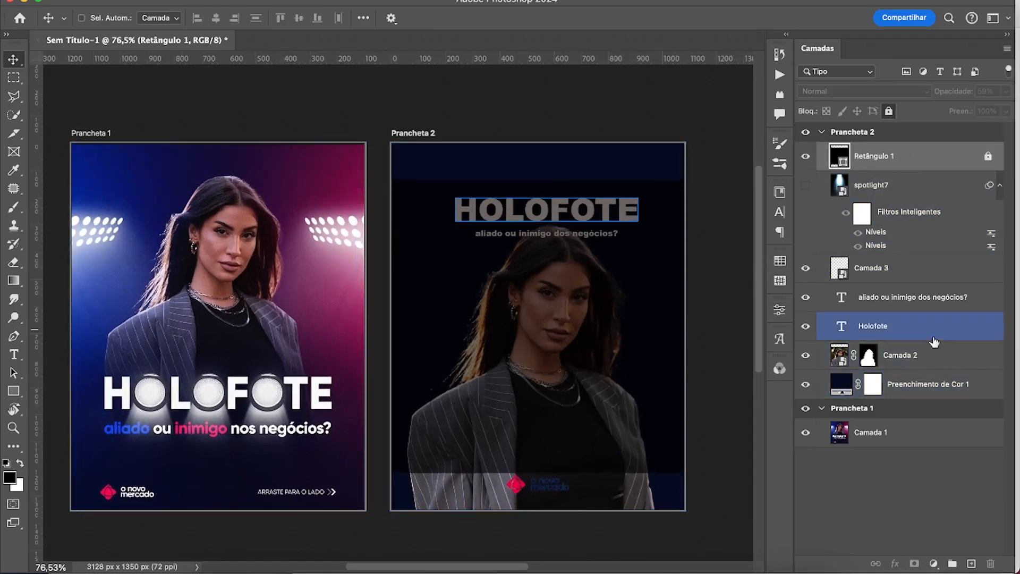
{"action": "left_click", "coordinate": [925, 297]}
{"action": "left_click_drag", "start_coordinate": [550, 237], "coordinate": [605, 215]}
Select both text layers together and hide the Retângulo 1 guide.
{"action": "left_click", "coordinate": [913, 328], "text": "shift"}
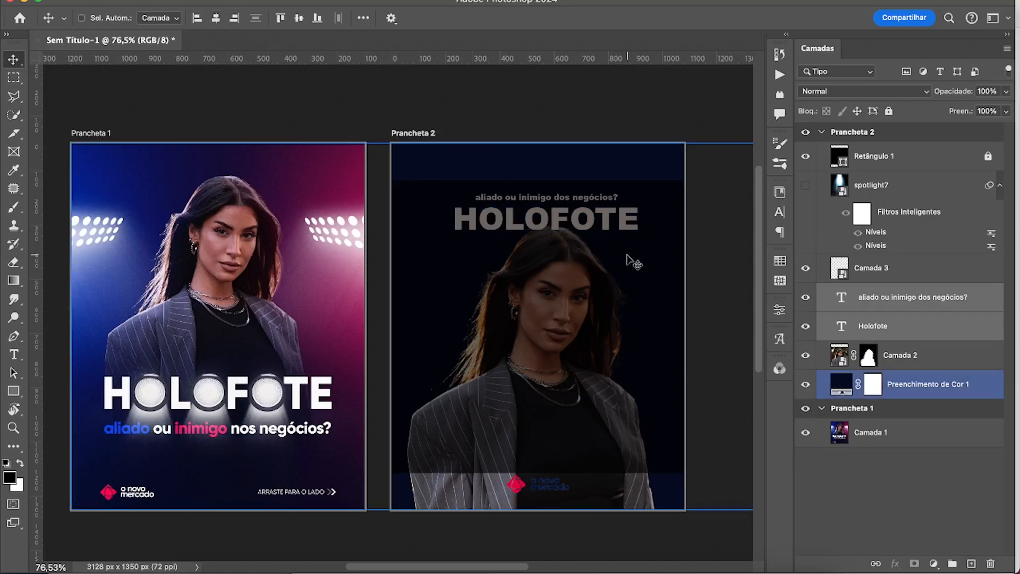
{"action": "left_click_drag", "start_coordinate": [618, 254], "coordinate": [600, 256]}
{"action": "left_click", "coordinate": [540, 273], "text": "super"}
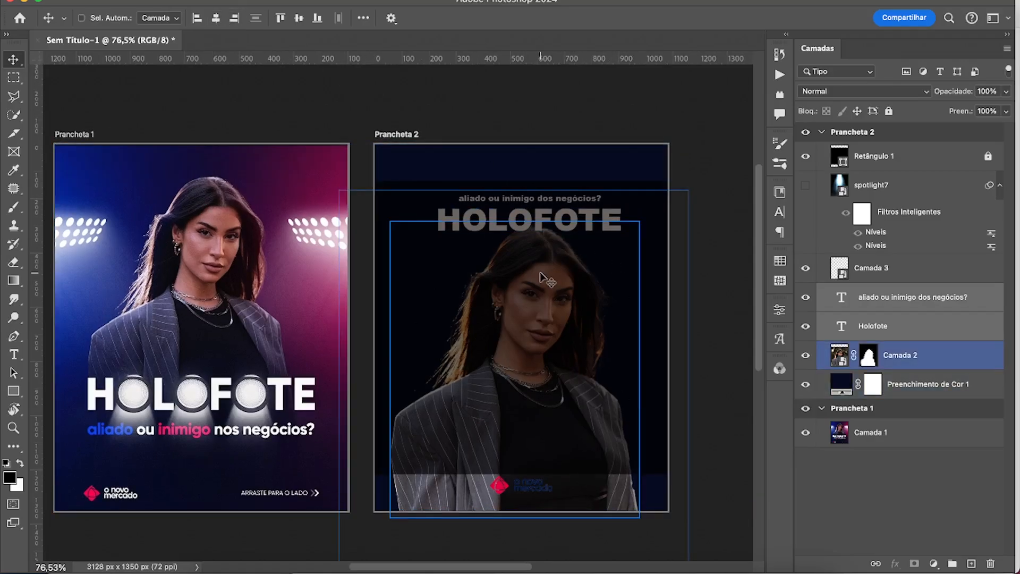
{"action": "left_click", "coordinate": [805, 156]}
{"action": "mouse_move", "coordinate": [546, 294]}
{"action": "left_mouse_down"}
{"action": "mouse_move", "coordinate": [588, 296]}
{"action": "mouse_move", "coordinate": [565, 295]}
{"action": "left_mouse_up"}
{"action": "left_click_drag", "start_coordinate": [635, 307], "coordinate": [632, 306]}
{"action": "left_click", "coordinate": [580, 356], "text": "super"}
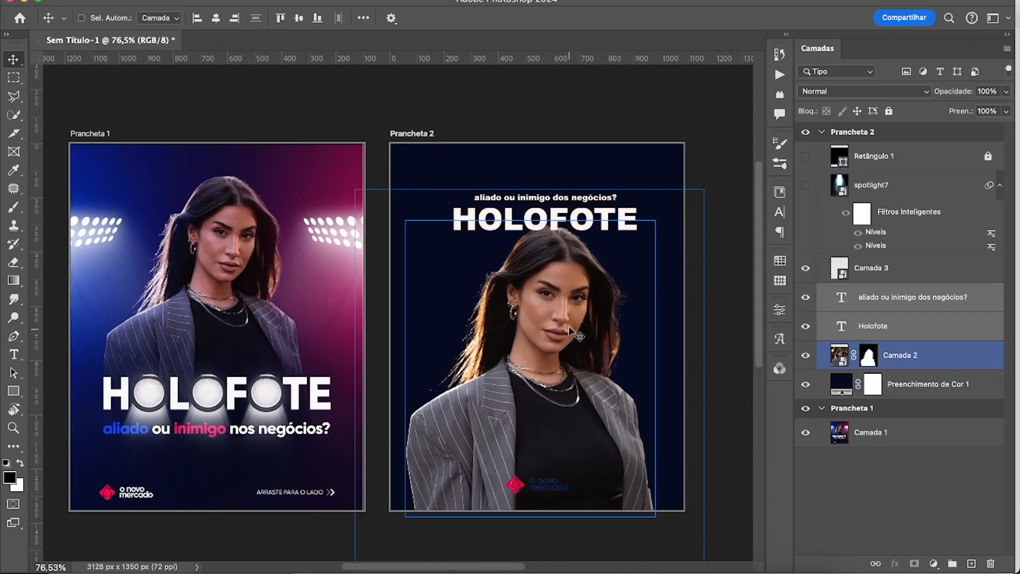
Enlarge the subtitle and HOLOFOTE title together, nudge them slightly down and check them against the Retângulo 1 guide.
{"action": "key", "text": "z"}
{"action": "left_click_drag", "start_coordinate": [556, 300], "coordinate": [566, 301]}
{"action": "key", "text": "super+t"}
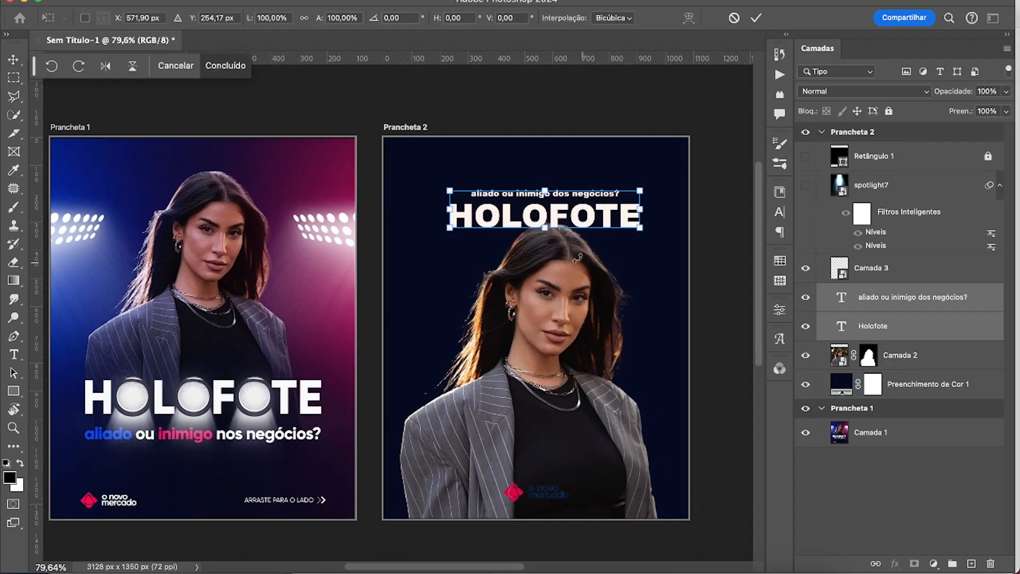
{"action": "left_click_drag", "start_coordinate": [641, 229], "coordinate": [690, 239]}
{"action": "key", "text": "Return"}
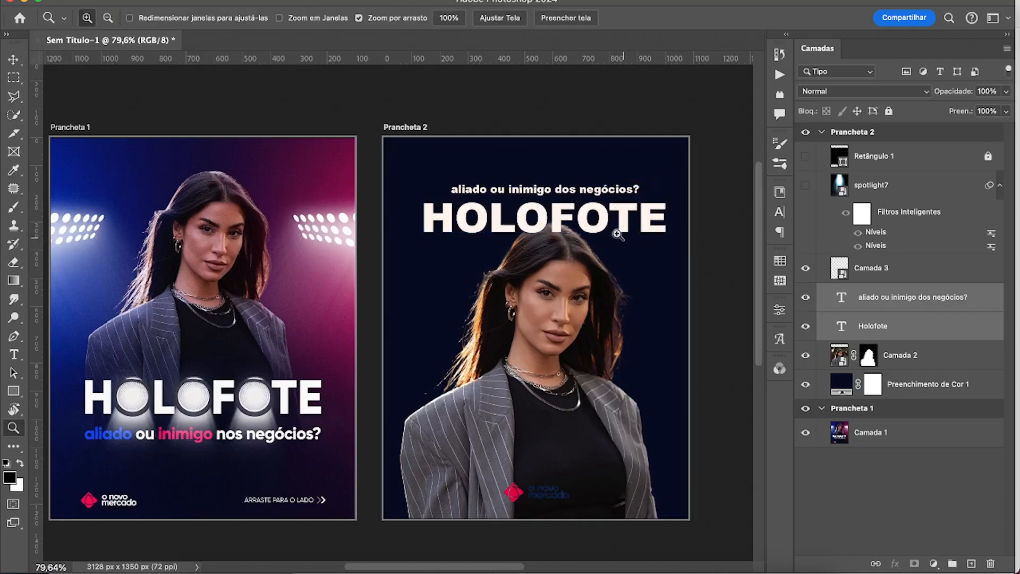
{"action": "key", "text": "v"}
{"action": "key", "text": "shift+Down"}
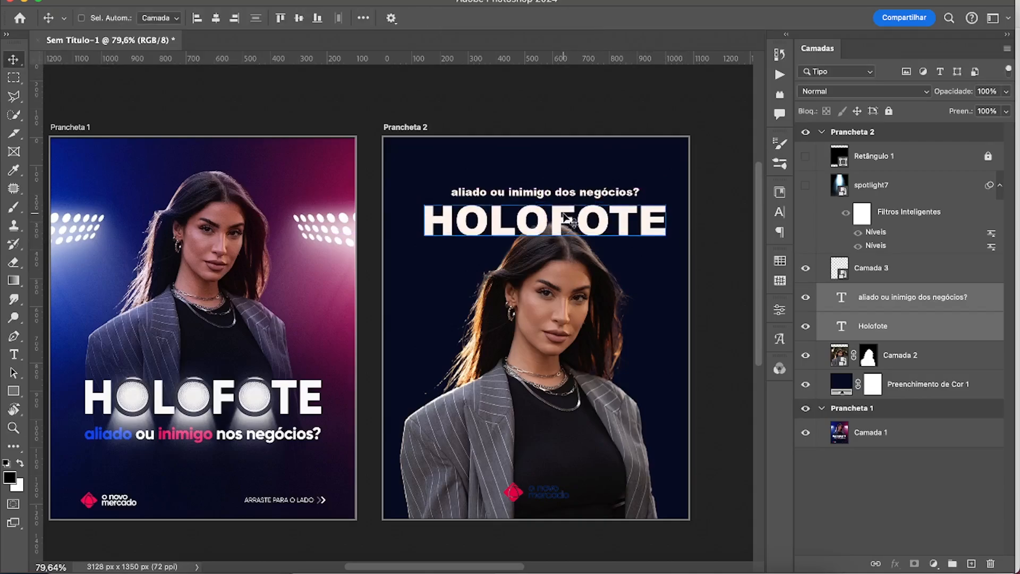
{"action": "left_click", "coordinate": [807, 158]}
{"action": "left_click", "coordinate": [807, 158]}
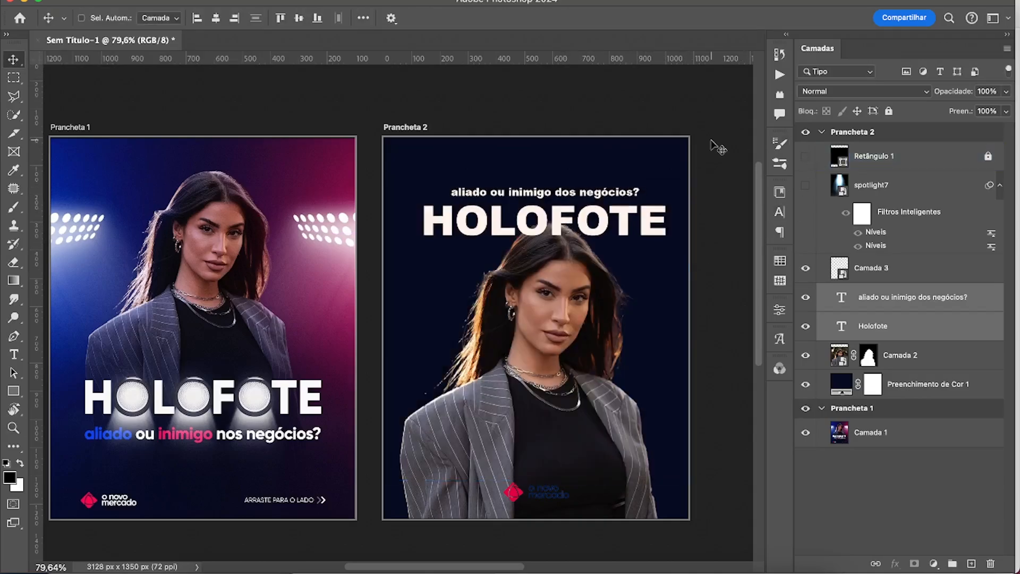
Browse the sans serif fonts and set the HOLOFOTE title in Ofelia Display Extrabold.
{"action": "double_click", "coordinate": [839, 325]}
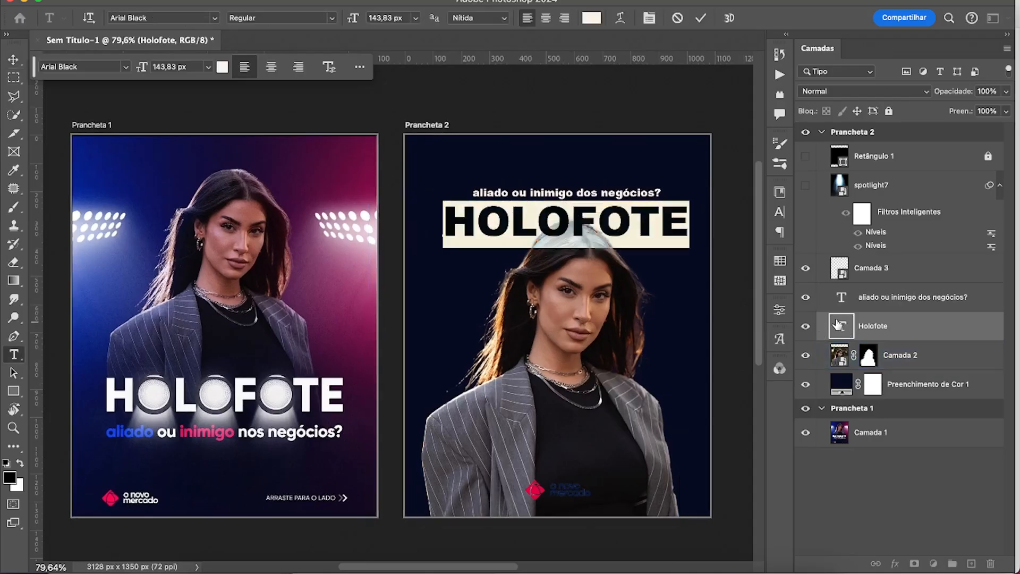
{"action": "left_click", "coordinate": [214, 19]}
{"action": "left_click_drag", "start_coordinate": [511, 81], "coordinate": [513, 232]}
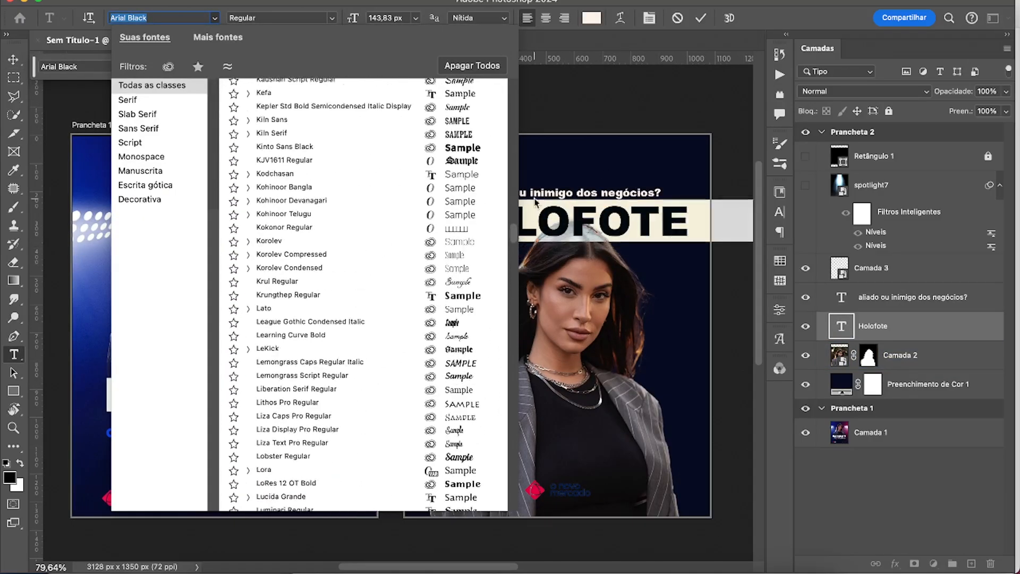
{"action": "left_click", "coordinate": [138, 129]}
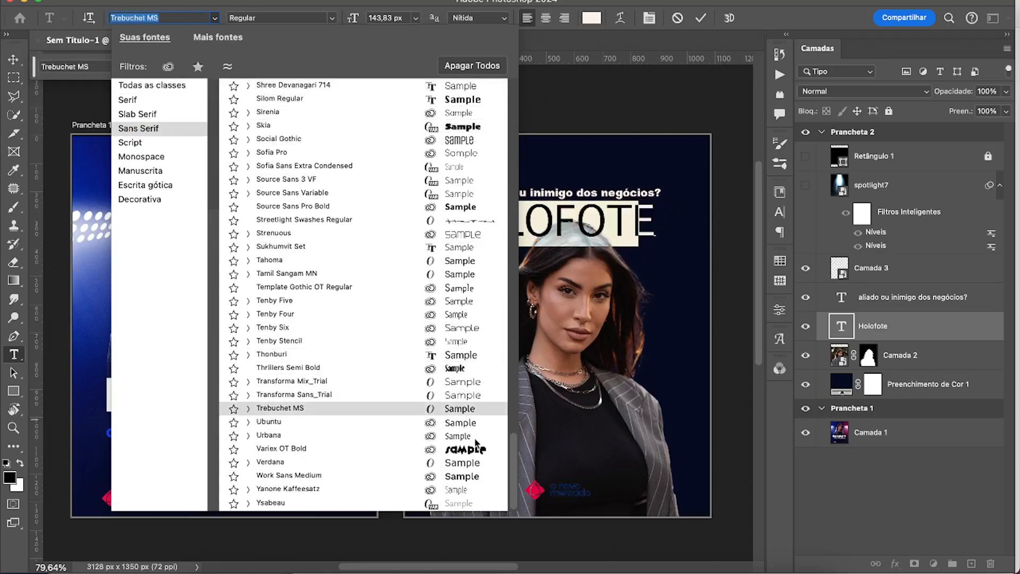
{"action": "scroll", "coordinate": [443, 347], "scroll_direction": "up", "scroll_amount": 5}
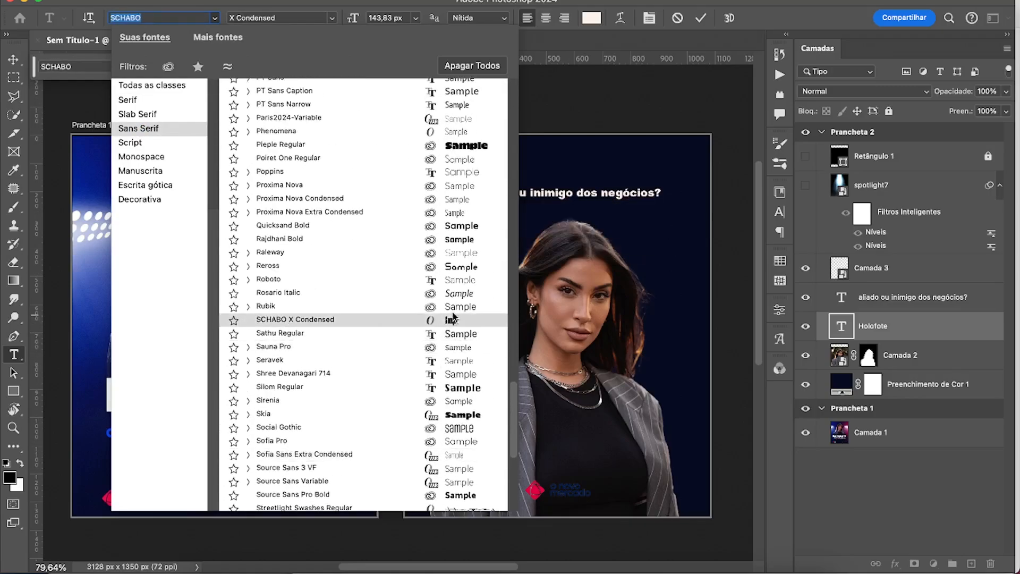
{"action": "scroll", "coordinate": [441, 298], "scroll_direction": "up", "scroll_amount": 1}
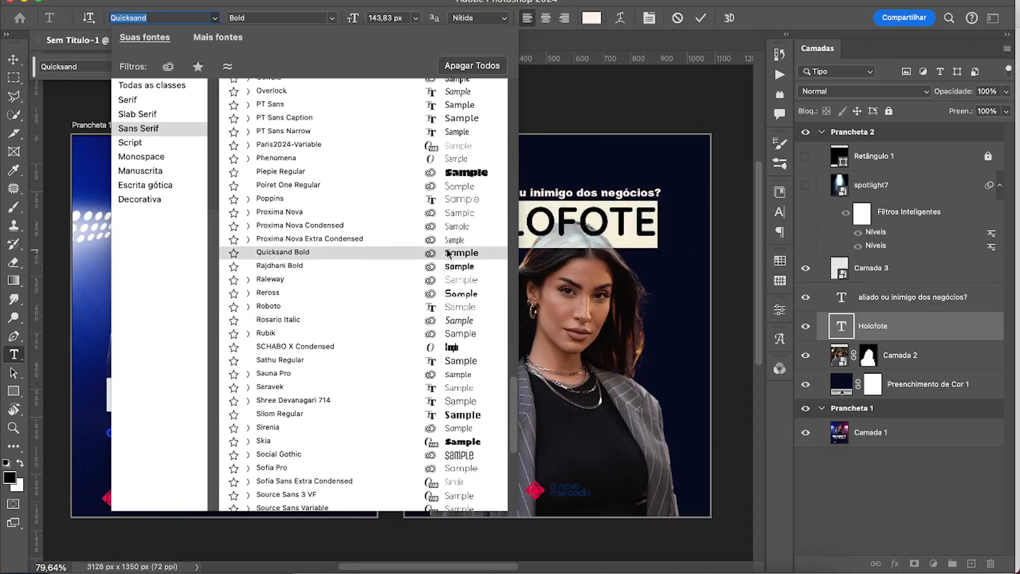
{"action": "scroll", "coordinate": [451, 223], "scroll_direction": "up", "scroll_amount": 4}
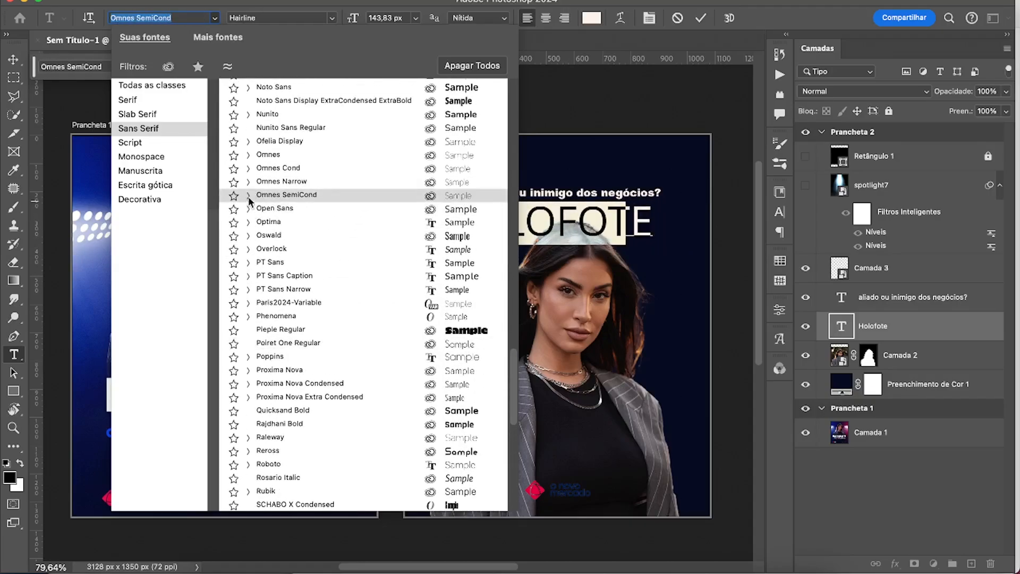
{"action": "left_click", "coordinate": [248, 154]}
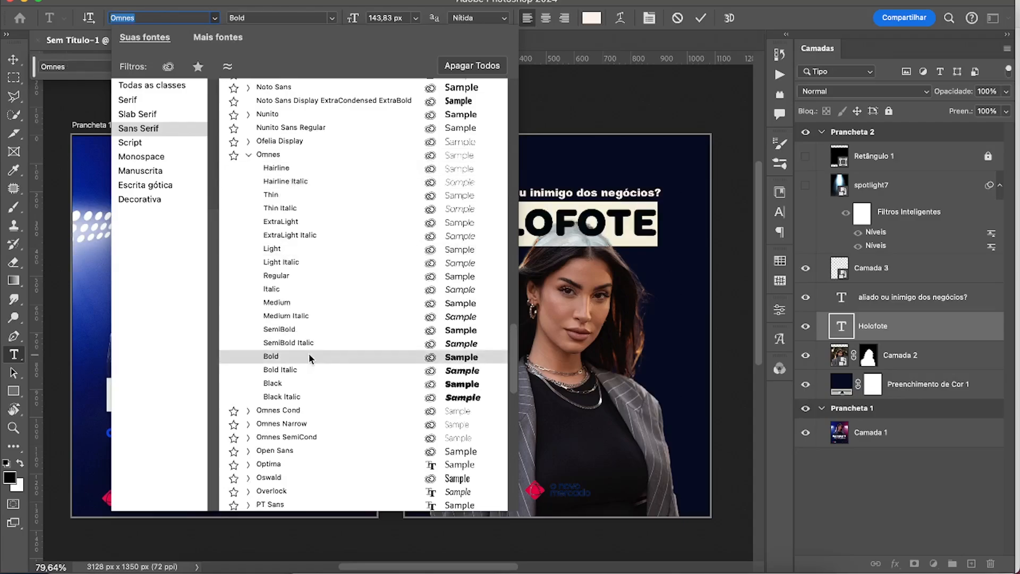
{"action": "left_click", "coordinate": [248, 154]}
{"action": "left_click", "coordinate": [248, 142]}
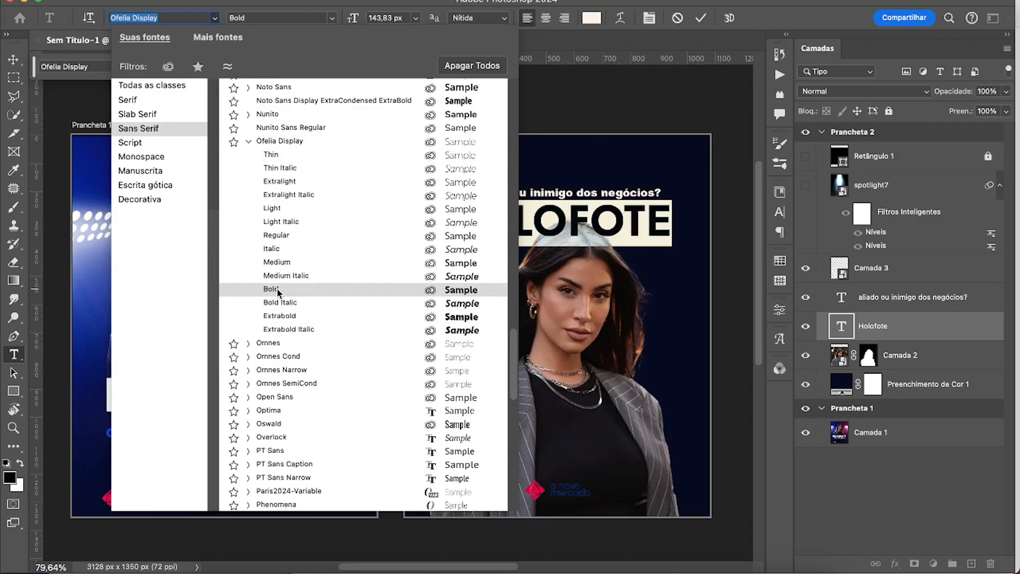
{"action": "left_click", "coordinate": [280, 317]}
Set the subtitle in Ofelia Display Medium, centre it horizontally and nudge it slightly up above HOLOFOTE.
{"action": "double_click", "coordinate": [841, 297]}
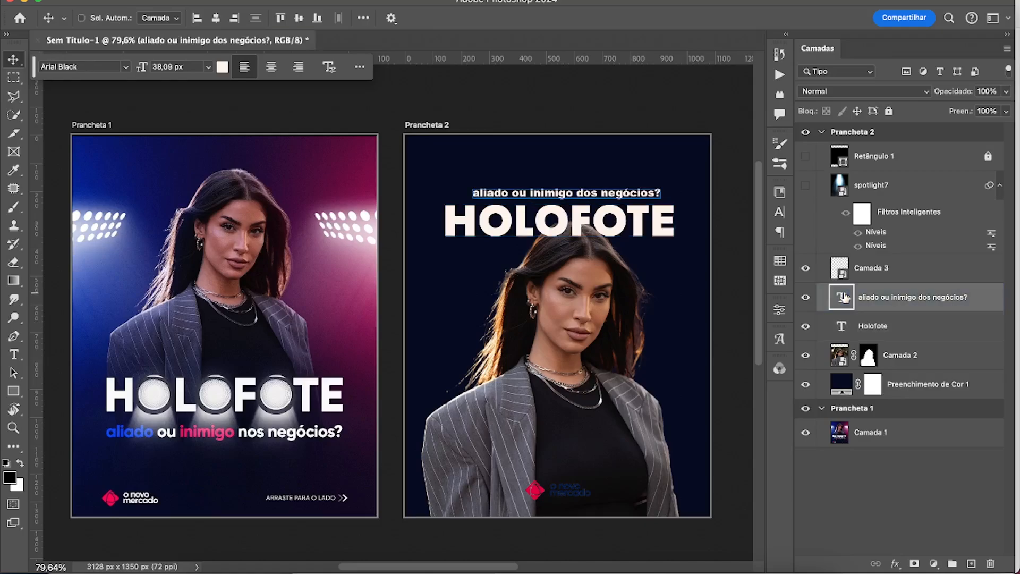
{"action": "left_click", "coordinate": [215, 17]}
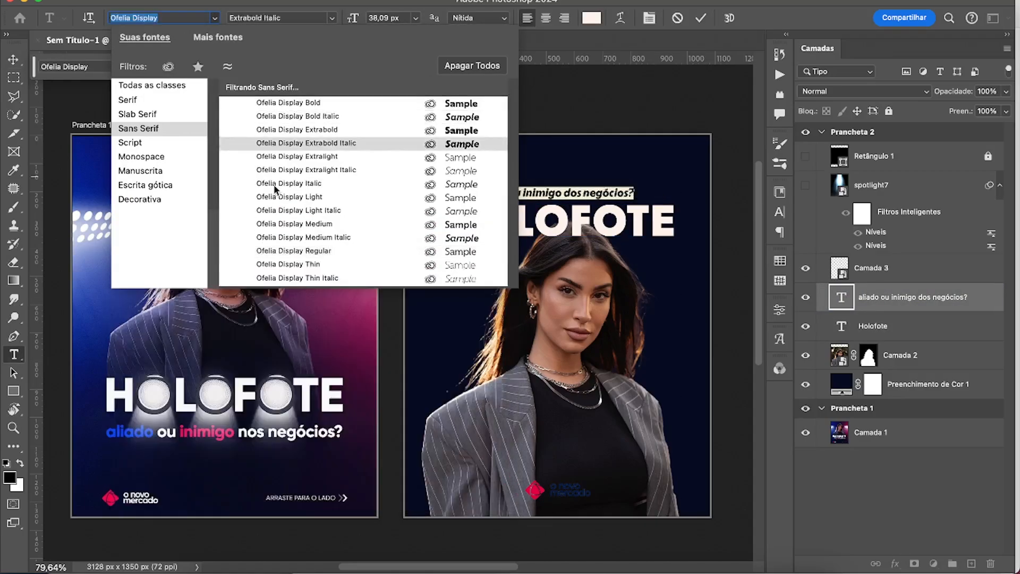
{"action": "left_click", "coordinate": [274, 227]}
{"action": "key", "text": "super+Return"}
{"action": "key", "text": "v"}
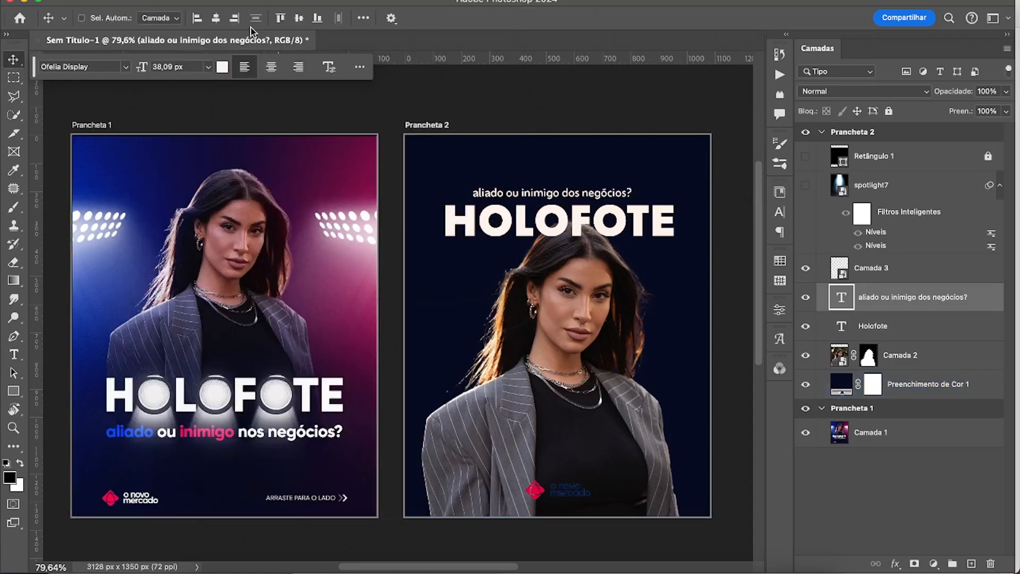
{"action": "key", "text": "z"}
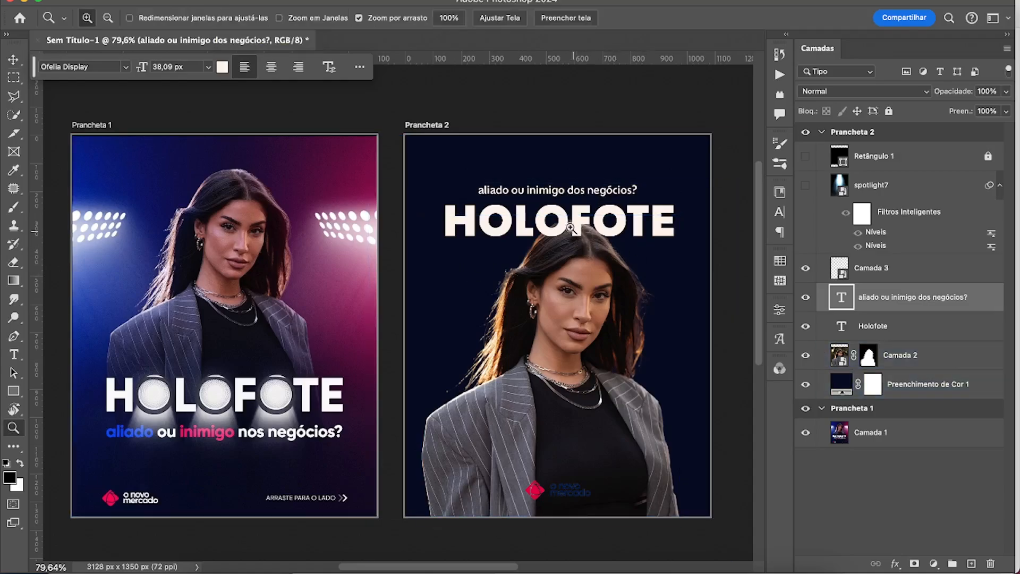
{"action": "left_click_drag", "start_coordinate": [570, 225], "coordinate": [588, 231]}
{"action": "left_click_drag", "start_coordinate": [594, 232], "coordinate": [575, 206]}
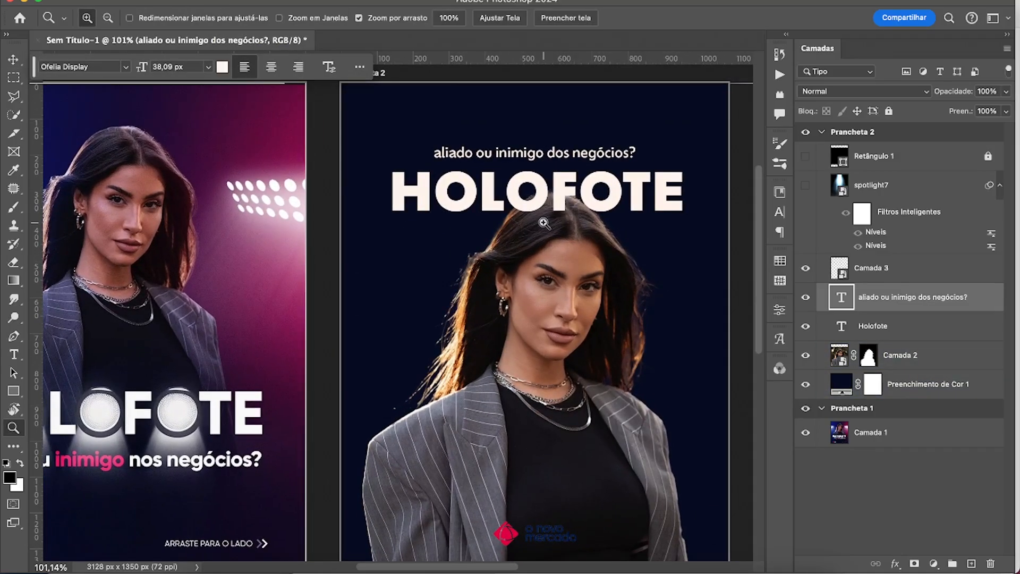
{"action": "left_click_drag", "start_coordinate": [499, 290], "coordinate": [485, 280]}
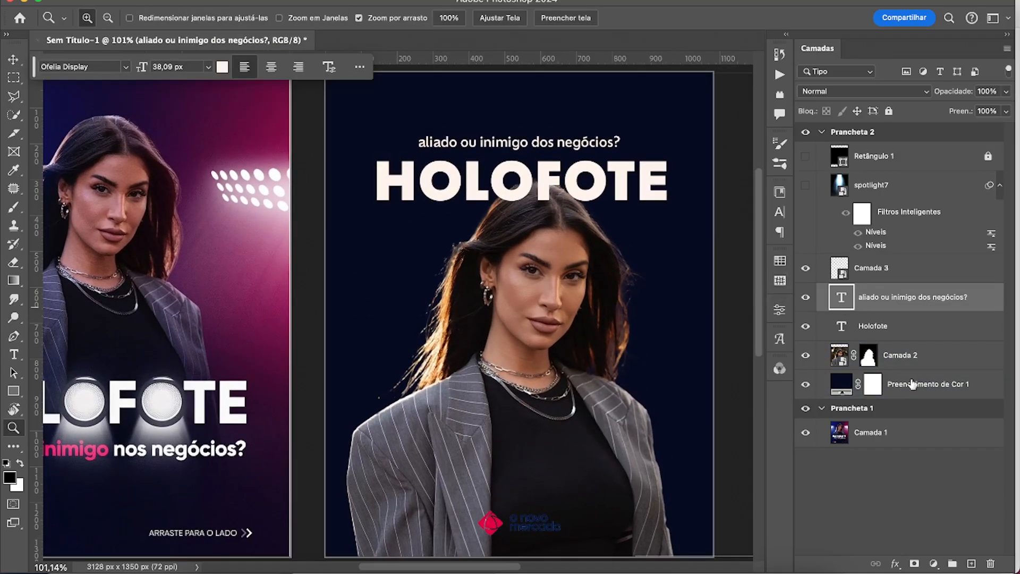
{"action": "left_click", "coordinate": [933, 563]}
{"action": "left_click", "coordinate": [950, 385]}
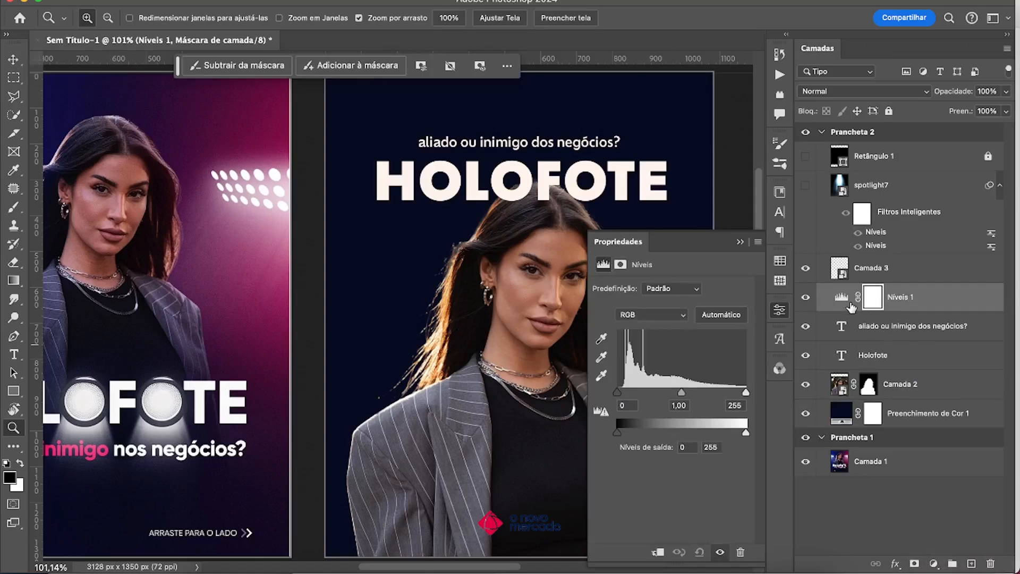
{"action": "key", "text": "super+z"}
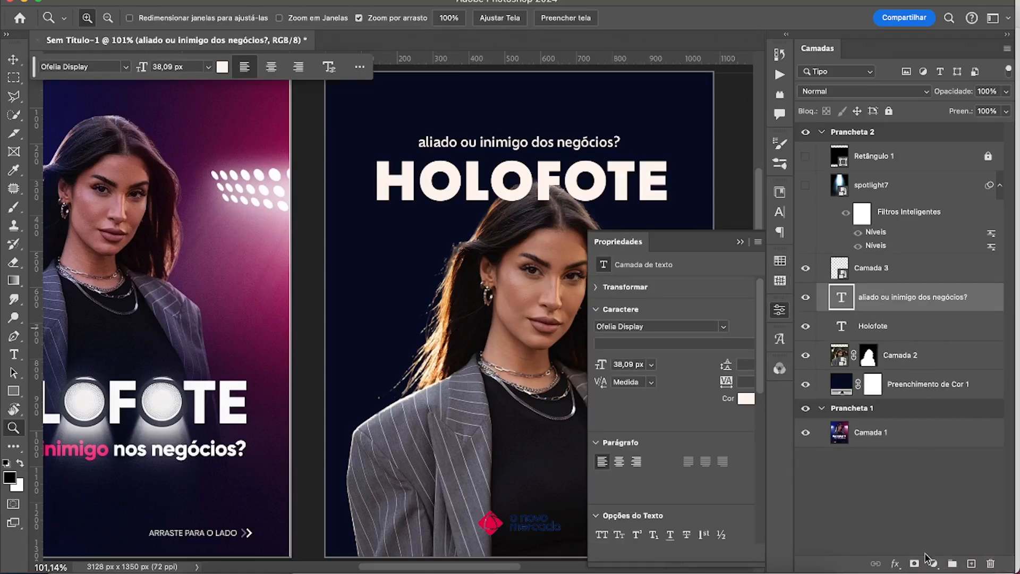
Add an Exposição adjustment layer above the subtitle with the exposure set to +2,16.
{"action": "left_click", "coordinate": [933, 563]}
{"action": "left_click", "coordinate": [953, 437]}
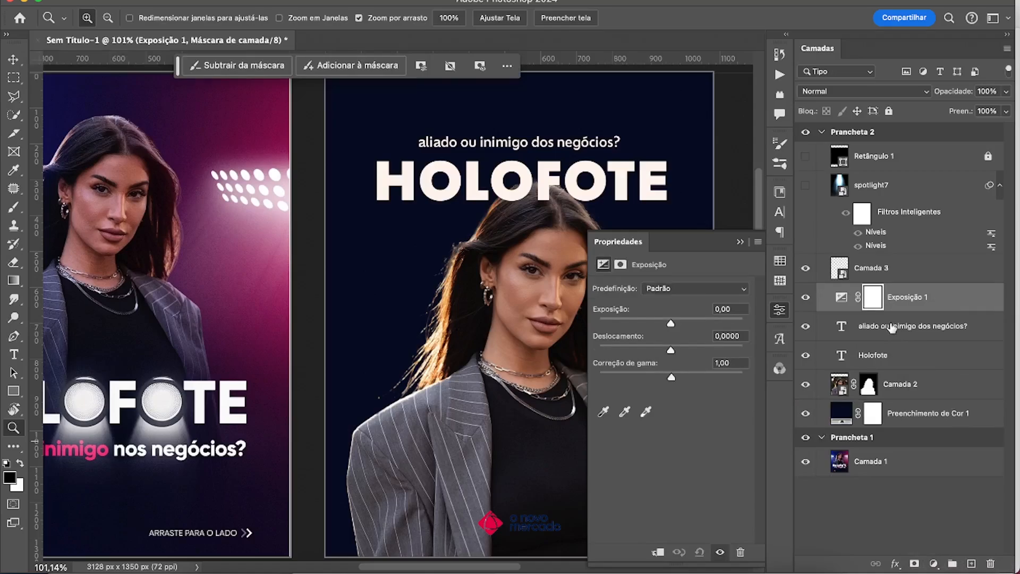
{"action": "left_click_drag", "start_coordinate": [670, 323], "coordinate": [694, 328]}
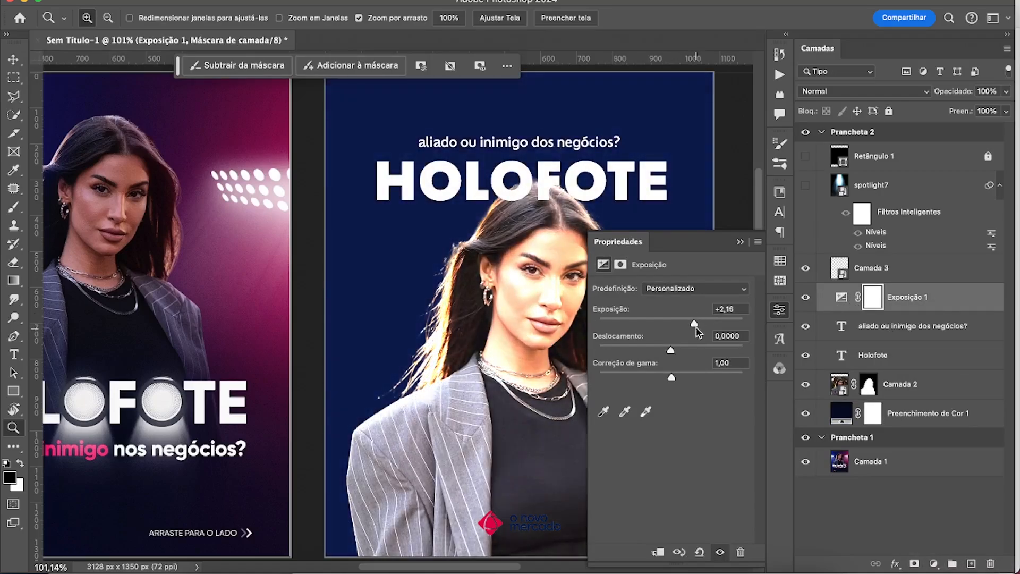
{"action": "left_click", "coordinate": [740, 243]}
Try painting the light through the inverted Exposição mask with a 150 px brush, and delete the adjustment layer.
{"action": "key", "text": "ctrl+i"}
{"action": "key", "text": "b"}
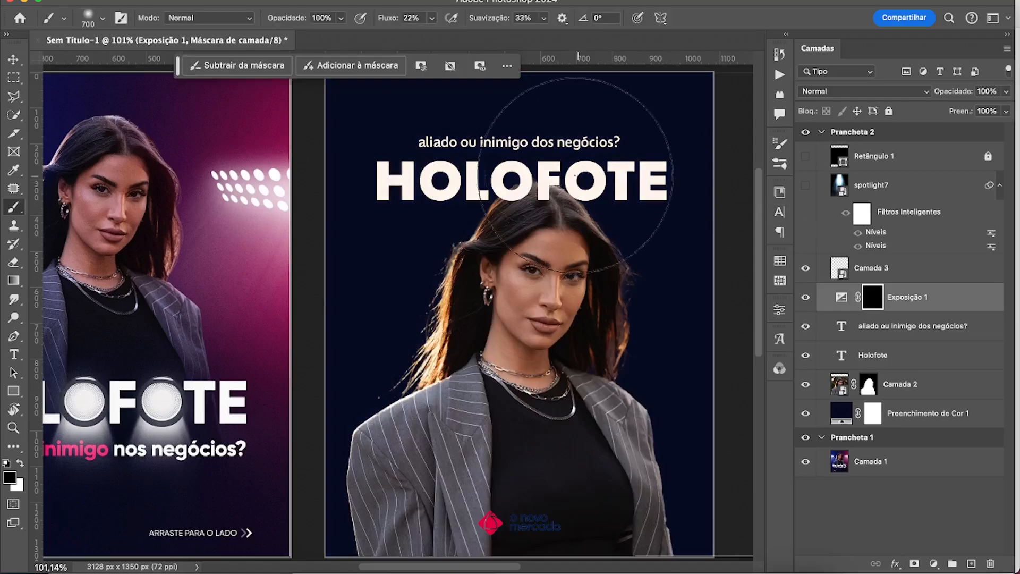
{"action": "key", "text": "bracketleft"}
{"action": "key", "text": "bracketleft"}
{"action": "key", "text": "bracketleft"}
{"action": "key", "text": "bracketleft"}
{"action": "key", "text": "bracketleft"}
{"action": "key", "text": "bracketleft"}
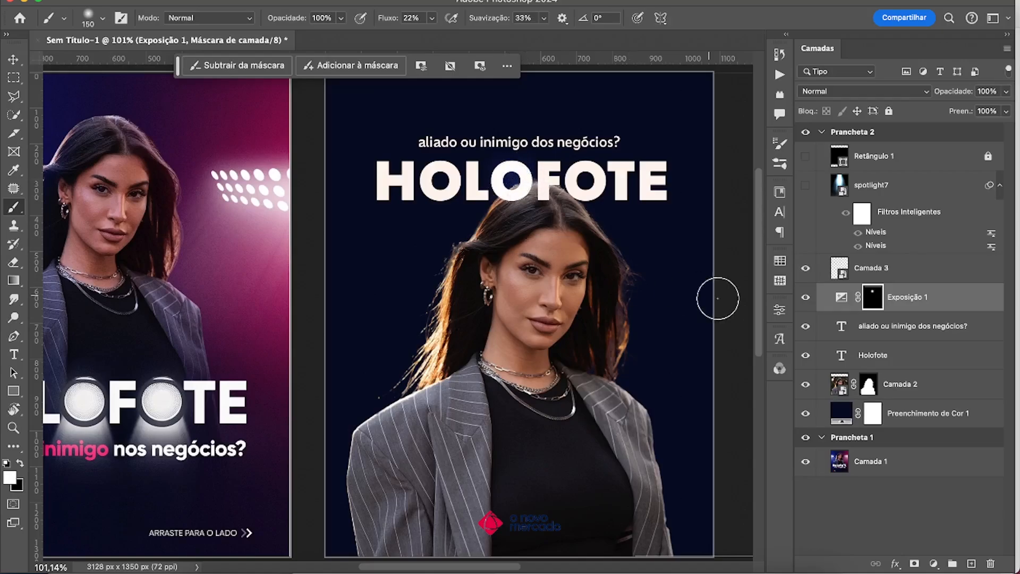
{"action": "key", "text": "Delete"}
{"action": "key", "text": "Delete"}
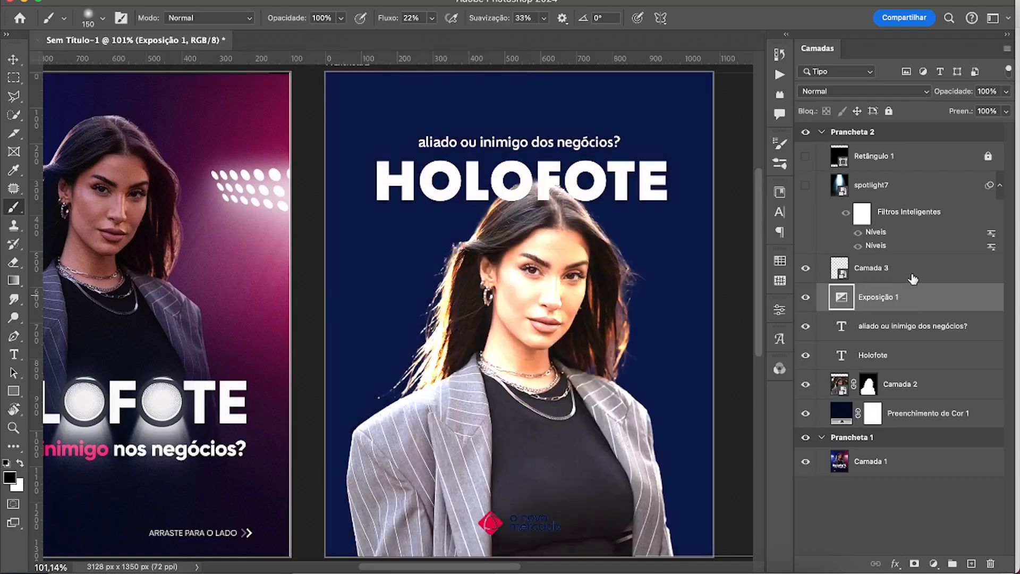
Show the spotlight7 layer and shift its light beam slightly to the left over the portrait.
{"action": "left_click", "coordinate": [842, 186]}
{"action": "left_click", "coordinate": [806, 185]}
{"action": "key", "text": "v"}
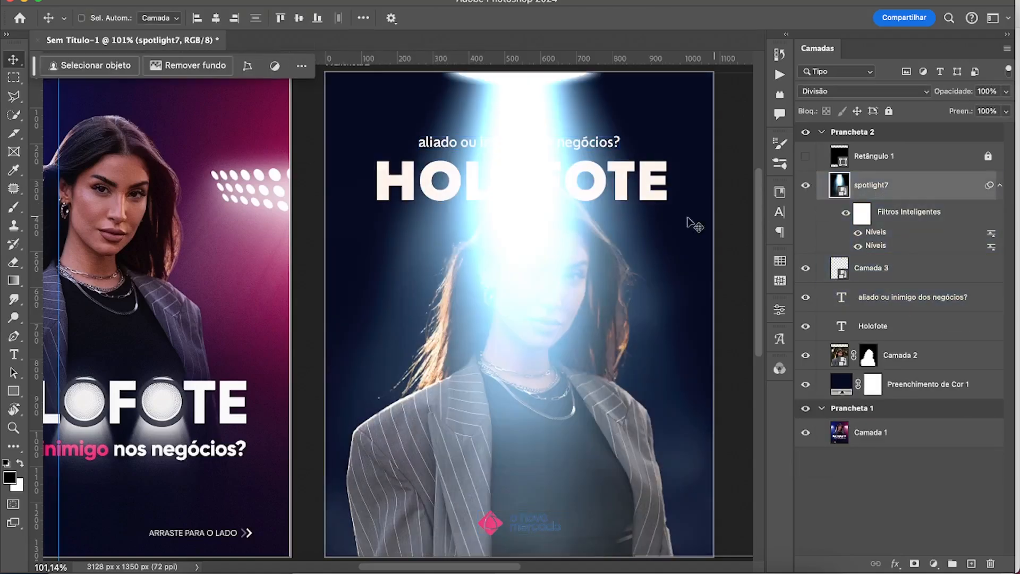
{"action": "mouse_move", "coordinate": [558, 249]}
{"action": "left_mouse_down"}
{"action": "mouse_move", "coordinate": [506, 266]}
{"action": "mouse_move", "coordinate": [526, 205]}
{"action": "mouse_move", "coordinate": [539, 255]}
{"action": "mouse_move", "coordinate": [548, 252]}
{"action": "left_mouse_up"}
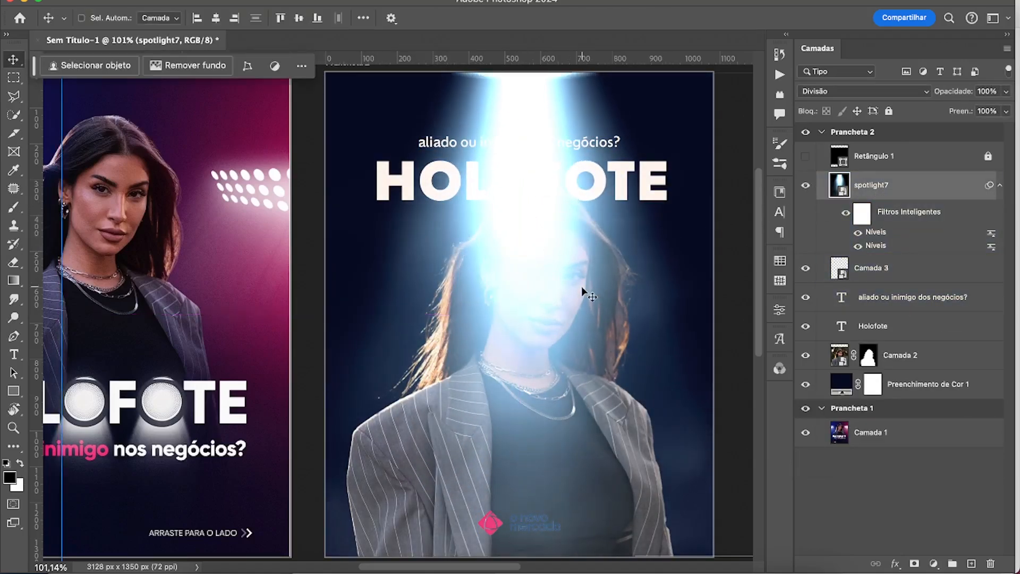
Try a lower opacity and preview other blend modes on spotlight7, and hide the layer again.
{"action": "left_click", "coordinate": [1005, 91]}
{"action": "left_click_drag", "start_coordinate": [1007, 108], "coordinate": [962, 109]}
{"action": "left_click", "coordinate": [863, 92]}
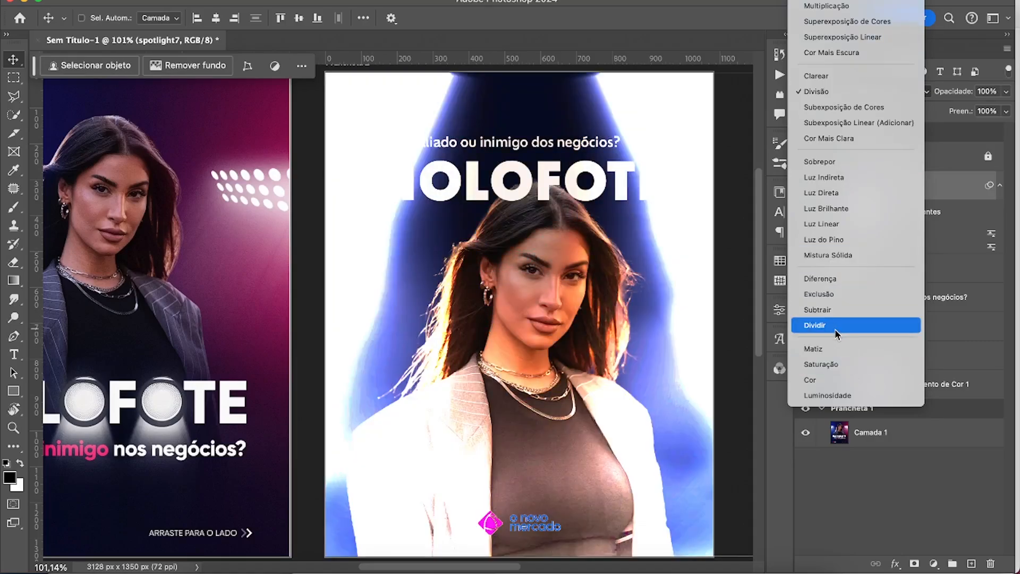
{"action": "left_click", "coordinate": [948, 194]}
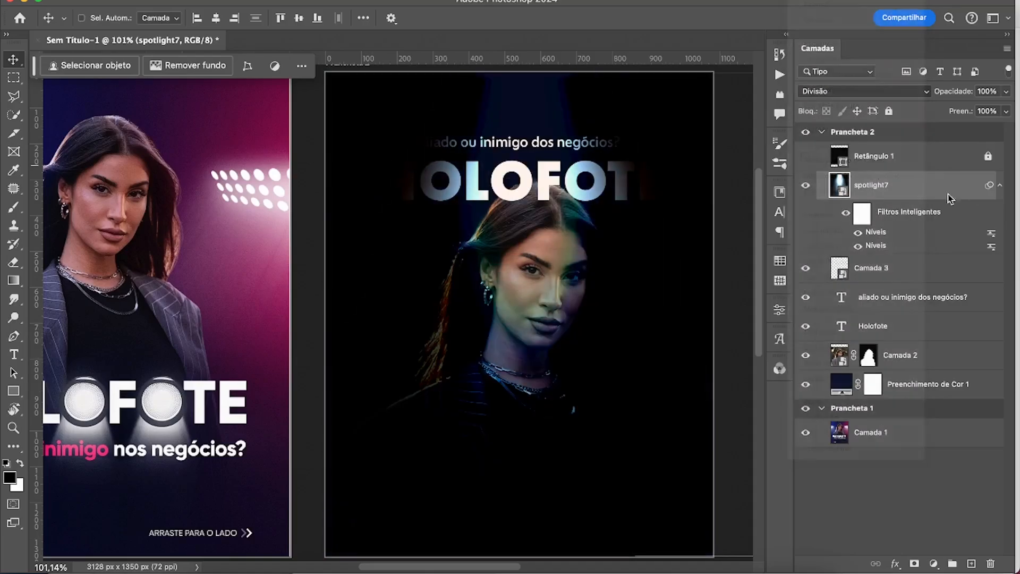
{"action": "left_click", "coordinate": [805, 186]}
Add a Níveis adjustment layer above Camada 3 with the white input level set to 104.
{"action": "left_click", "coordinate": [900, 270]}
{"action": "left_click", "coordinate": [933, 562]}
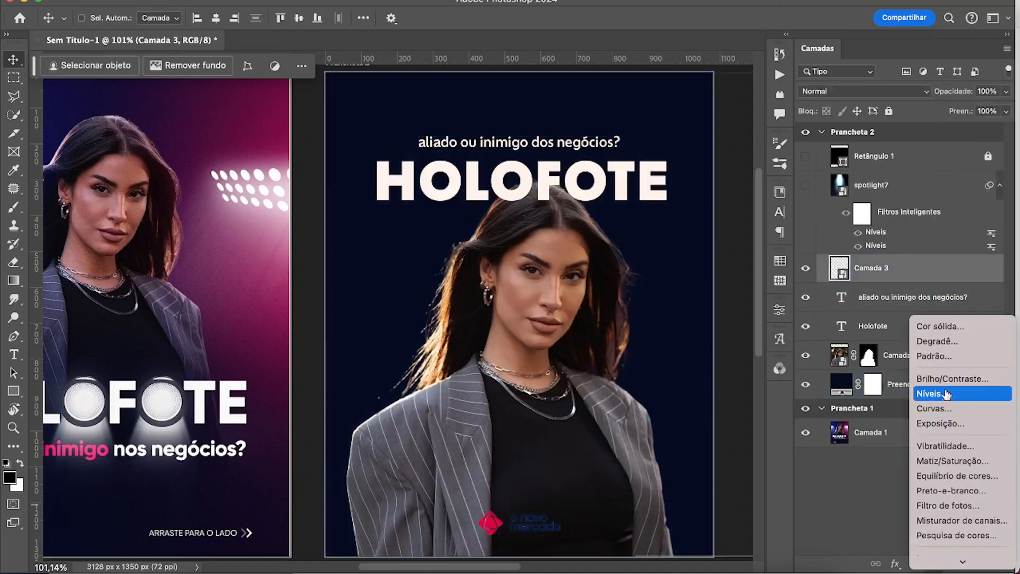
{"action": "left_click", "coordinate": [946, 394]}
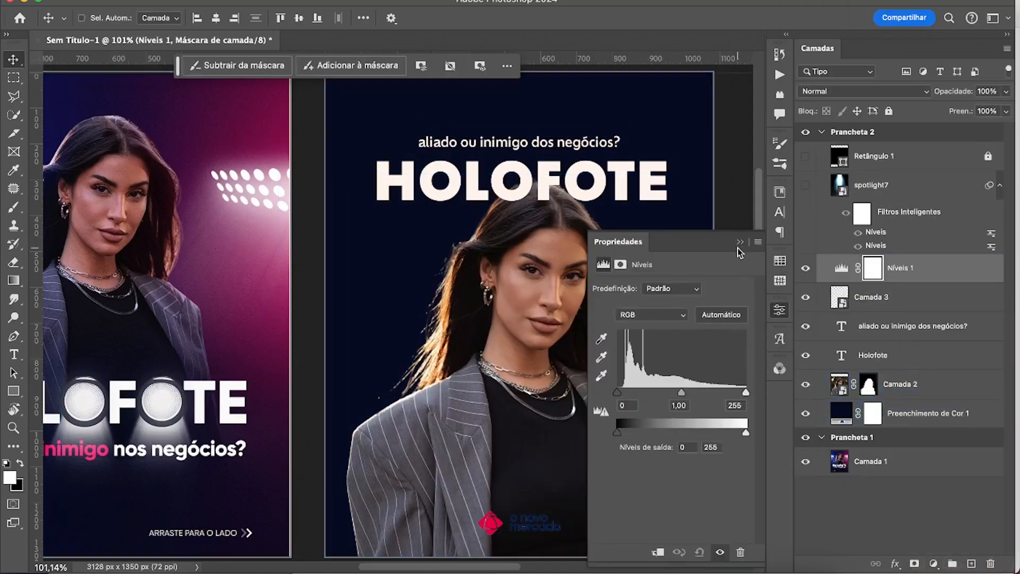
{"action": "left_click_drag", "start_coordinate": [745, 397], "coordinate": [672, 397]}
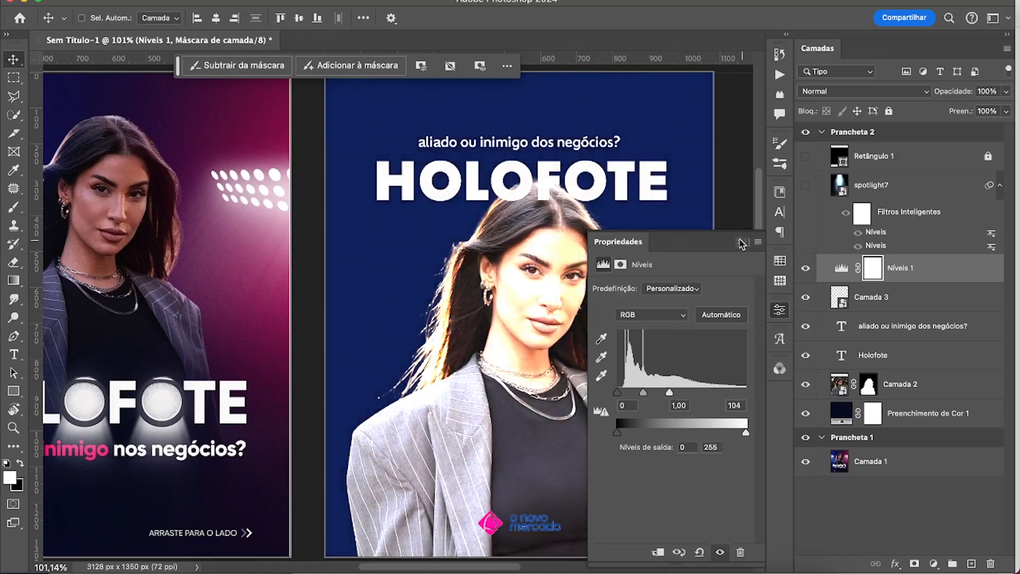
{"action": "left_click", "coordinate": [740, 242]}
Outline a light cone widening downwards over the portrait on Prancheta 2 with the Polygonal Lasso, and invert the selection.
{"action": "key", "text": "z"}
{"action": "left_click", "coordinate": [600, 322], "text": "alt"}
{"action": "key", "text": "l"}
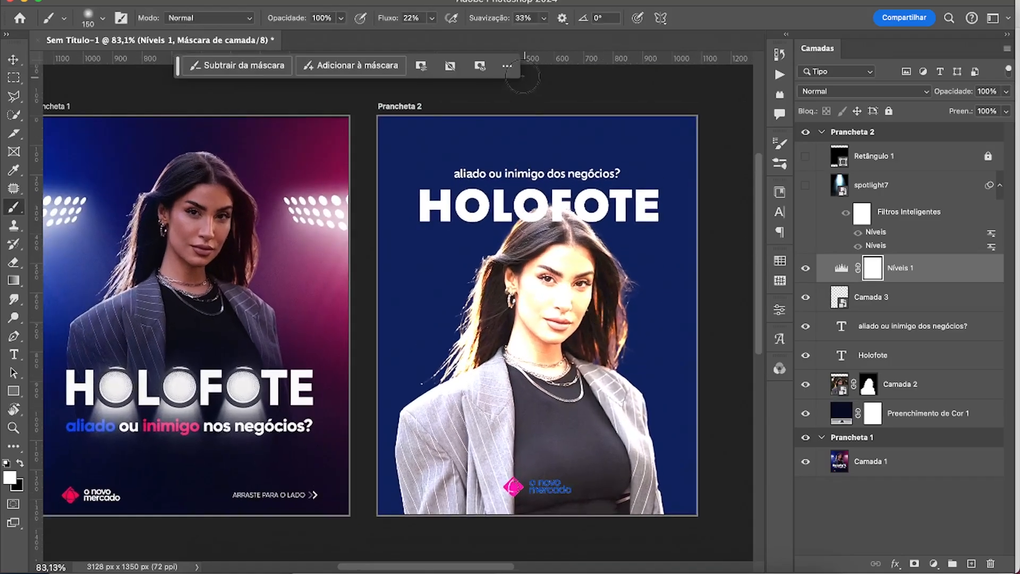
{"action": "left_click", "coordinate": [504, 102]}
{"action": "left_click", "coordinate": [438, 543]}
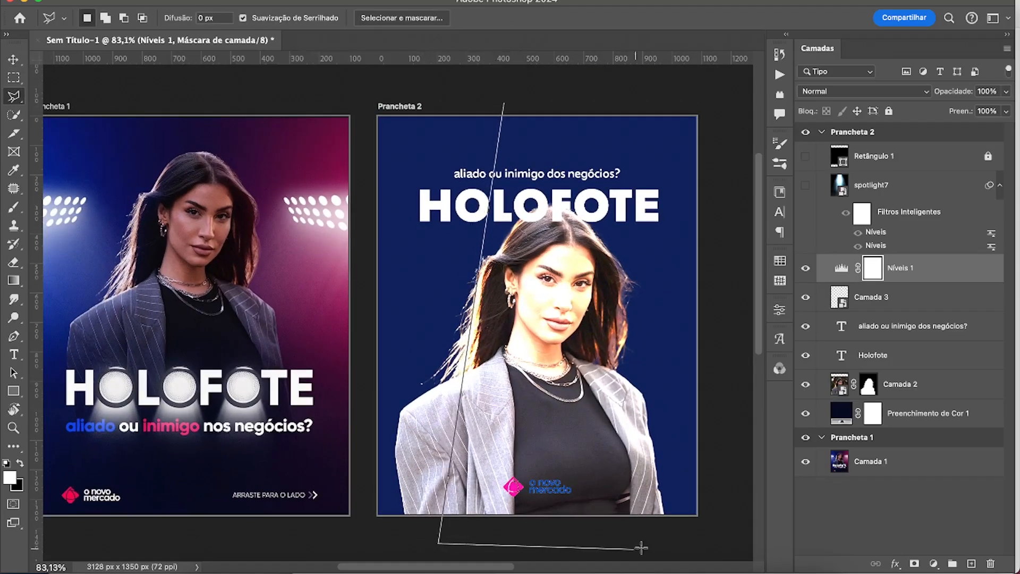
{"action": "left_click", "coordinate": [686, 545]}
{"action": "left_click", "coordinate": [573, 79]}
{"action": "left_click", "coordinate": [504, 103]}
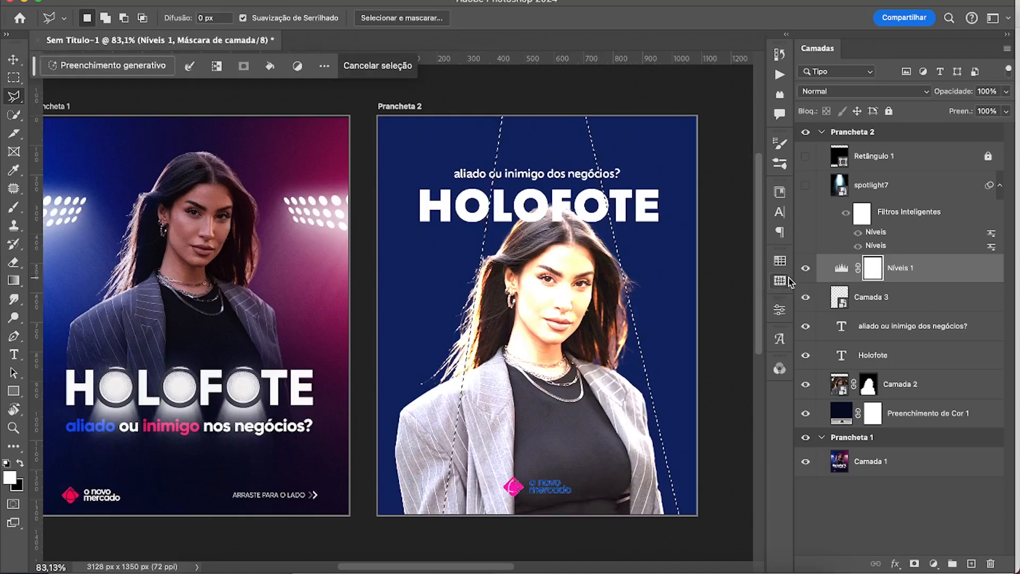
{"action": "key", "text": "super+shift+i"}
Darken the Níveis 1 adjustment with input levels 52 and 255 and the white output level at 182.
{"action": "double_click", "coordinate": [841, 268]}
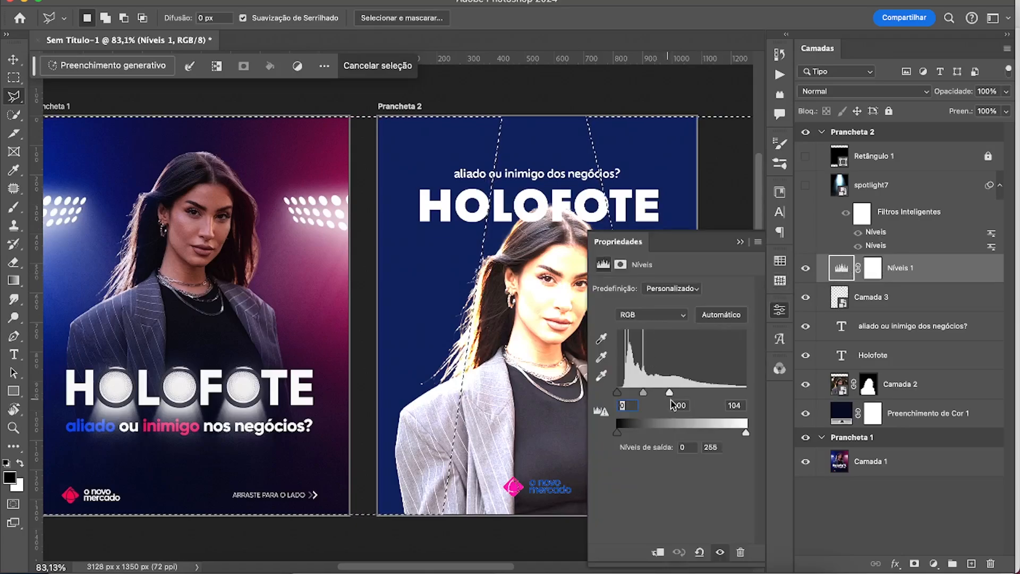
{"action": "left_click_drag", "start_coordinate": [617, 392], "coordinate": [643, 397]}
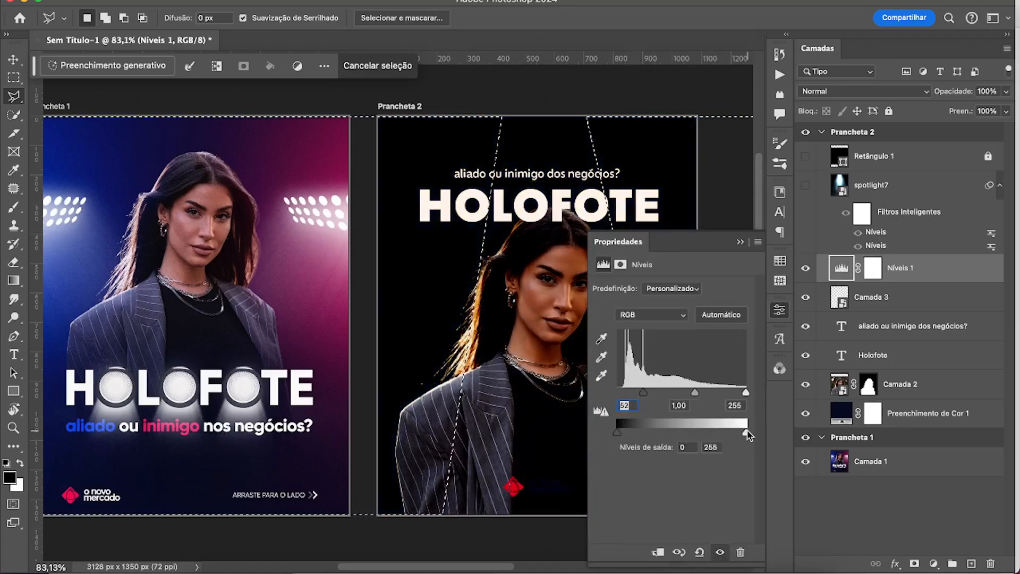
{"action": "left_click_drag", "start_coordinate": [745, 432], "coordinate": [711, 432]}
{"action": "left_click", "coordinate": [740, 241]}
Turn the selection into a Níveis 1 mask that darkens only the area outside the light cone, and deselect.
{"action": "left_click", "coordinate": [872, 268]}
{"action": "key", "text": "super+i"}
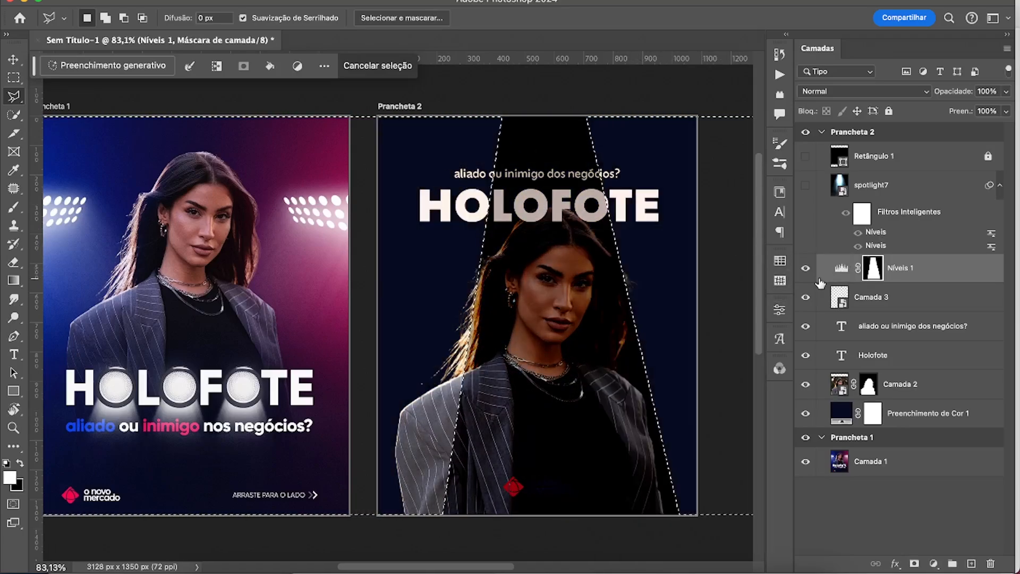
{"action": "key", "text": "super+shift+i"}
{"action": "key", "text": "super+d"}
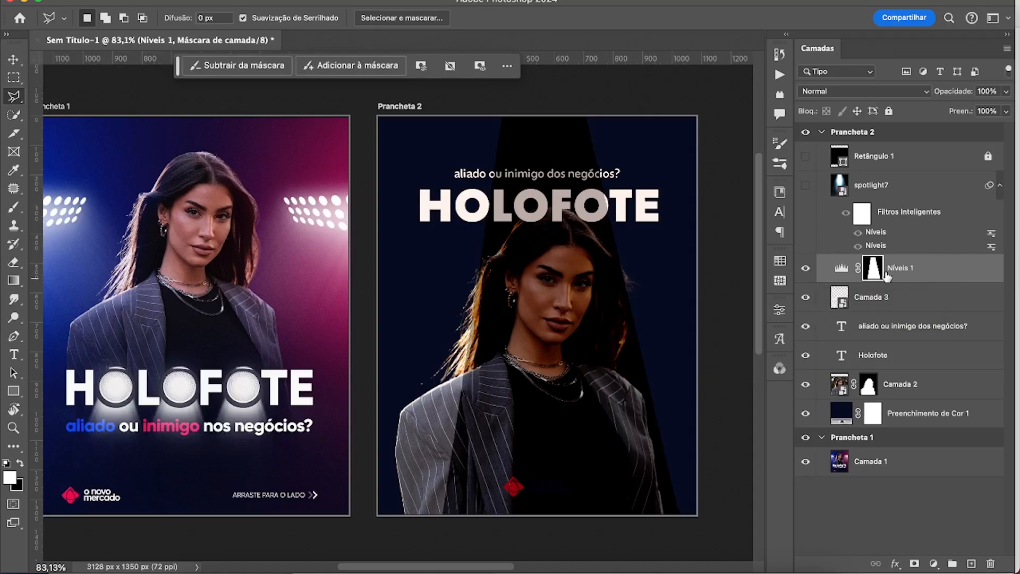
{"action": "key", "text": "super+i"}
{"action": "left_click_drag", "start_coordinate": [615, 294], "coordinate": [611, 304]}
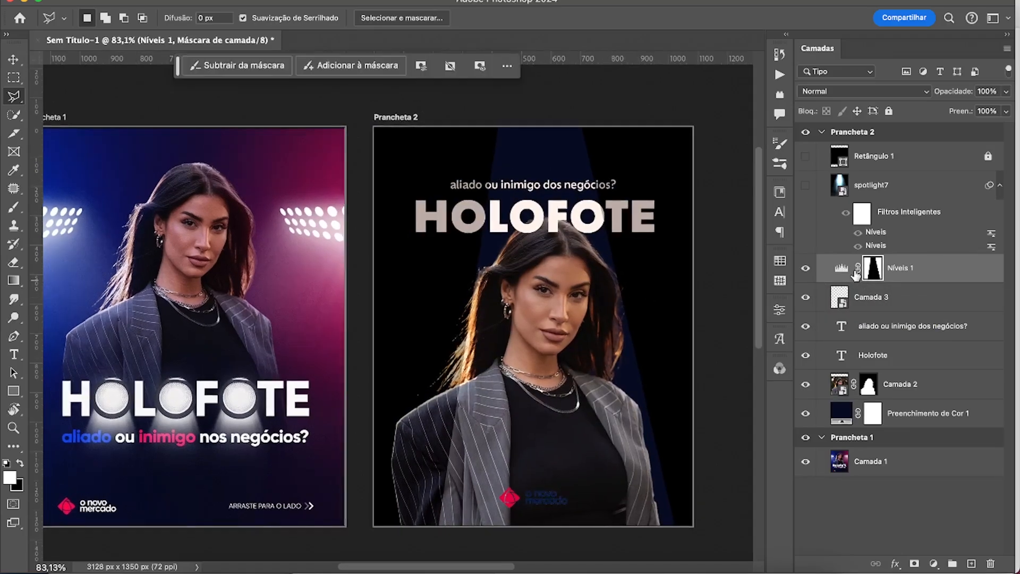
Soften the edges of the Níveis 1 mask with a feather of about 47 px.
{"action": "left_click", "coordinate": [784, 304]}
{"action": "left_click_drag", "start_coordinate": [601, 382], "coordinate": [672, 386]}
{"action": "left_click", "coordinate": [739, 242]}
{"action": "left_click_drag", "start_coordinate": [647, 302], "coordinate": [689, 310]}
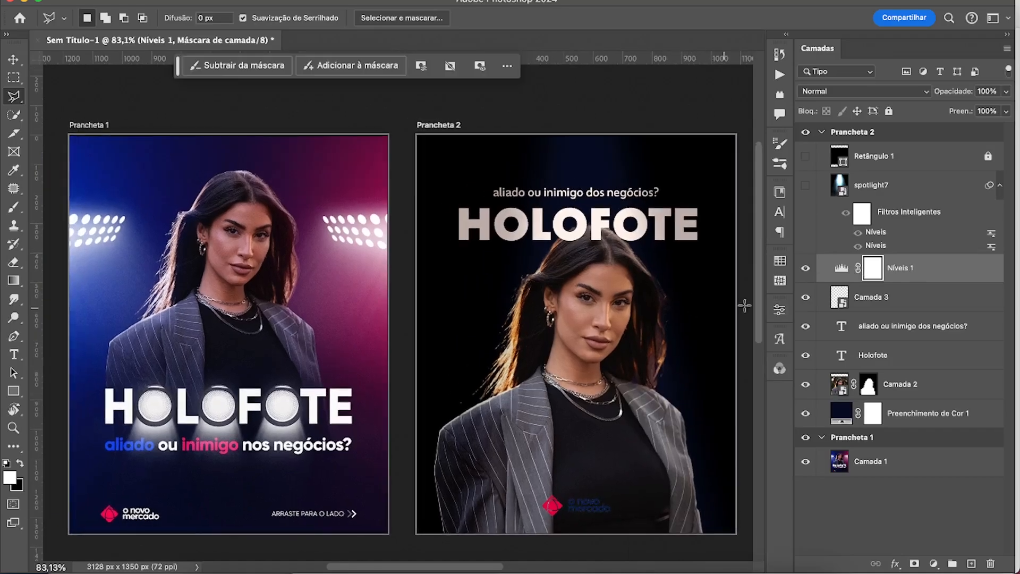
Lighten the Níveis 1 darkening with a black input level of 31 and a white output level of 214.
{"action": "double_click", "coordinate": [841, 270]}
{"action": "left_click_drag", "start_coordinate": [644, 392], "coordinate": [632, 394]}
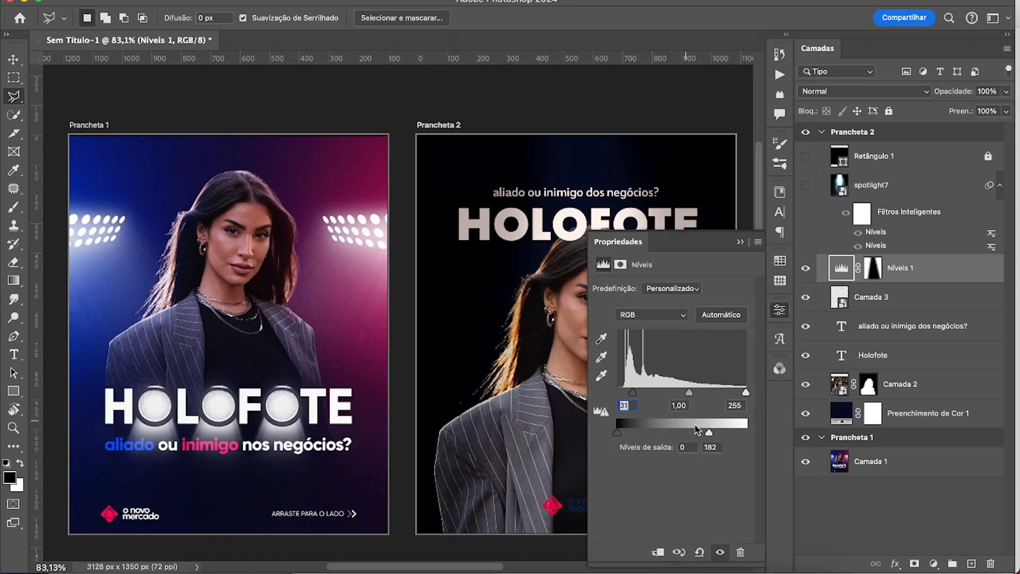
{"action": "left_click_drag", "start_coordinate": [708, 432], "coordinate": [726, 435]}
{"action": "left_click", "coordinate": [741, 243]}
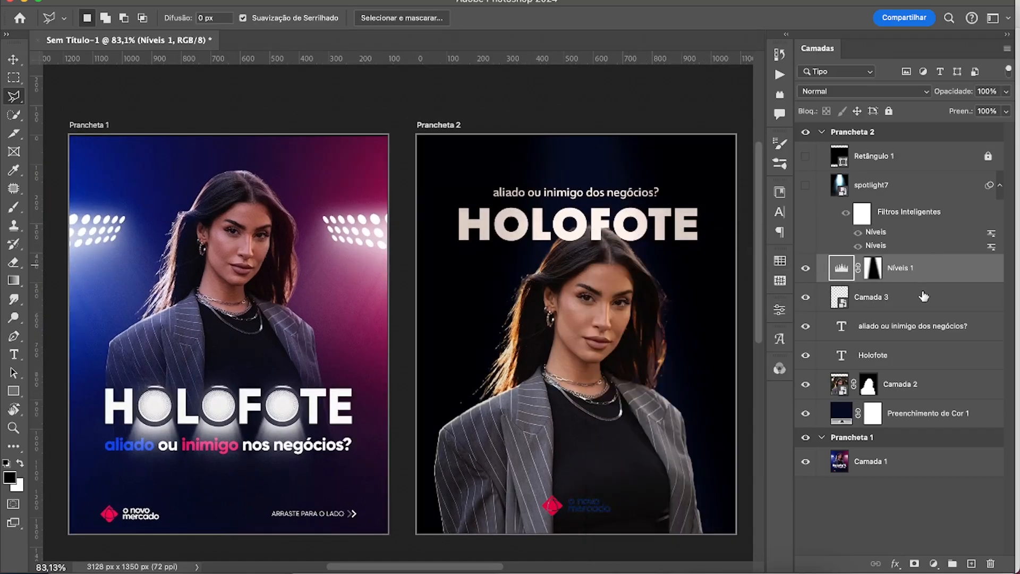
Duplicate the Níveis 1 layer and invert the copy's mask so it affects the inside of the light cone.
{"action": "left_click", "coordinate": [865, 269]}
{"action": "key", "text": "ctrl+j"}
{"action": "key", "text": "alt+BackSpace"}
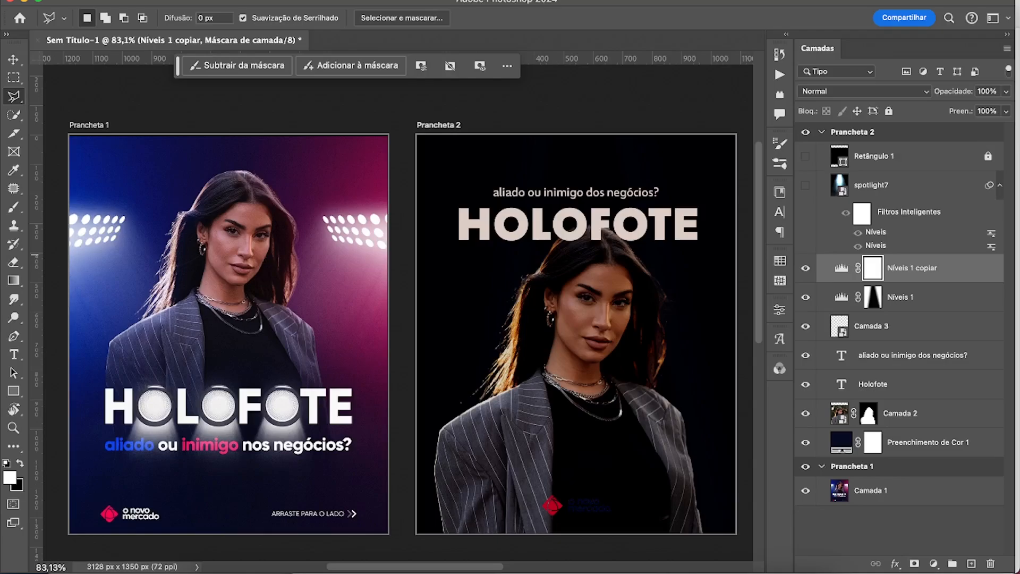
Set Níveis 1 copiar to output levels 20 and 255 with white input 202, and set the Níveis 1 black input to 32.
{"action": "double_click", "coordinate": [837, 268]}
{"action": "left_click_drag", "start_coordinate": [726, 433], "coordinate": [746, 433]}
{"action": "left_click_drag", "start_coordinate": [617, 433], "coordinate": [626, 434]}
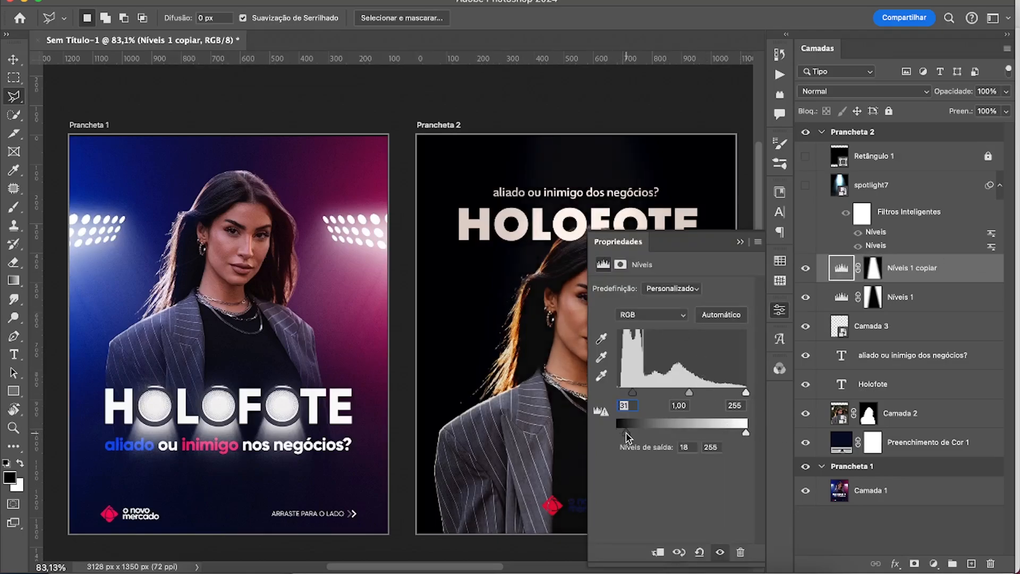
{"action": "left_click_drag", "start_coordinate": [747, 393], "coordinate": [719, 393]}
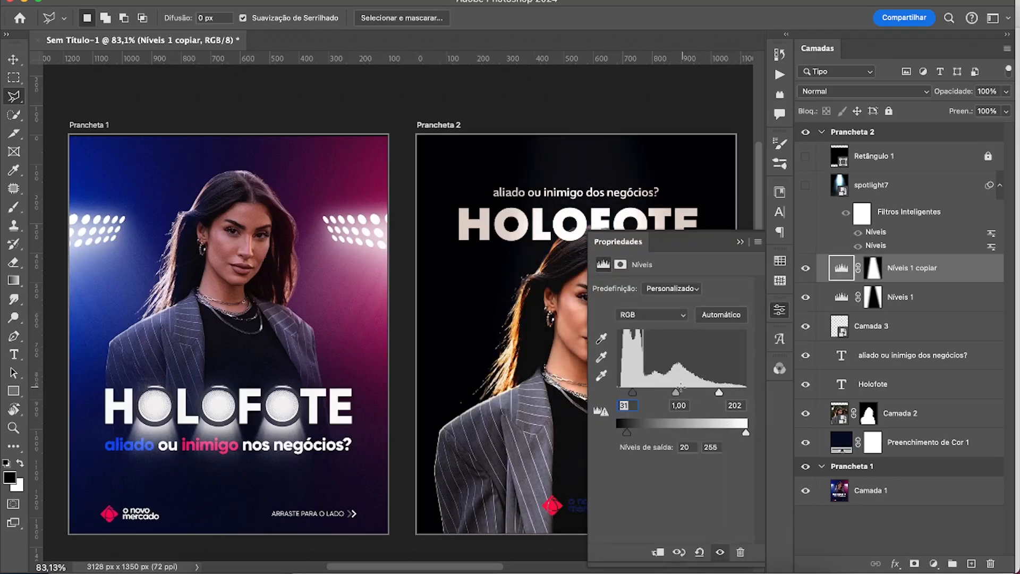
{"action": "mouse_move", "coordinate": [632, 392]}
{"action": "left_mouse_down"}
{"action": "mouse_move", "coordinate": [607, 396]}
{"action": "mouse_move", "coordinate": [635, 393]}
{"action": "left_mouse_up"}
{"action": "left_click", "coordinate": [741, 243]}
{"action": "double_click", "coordinate": [842, 298]}
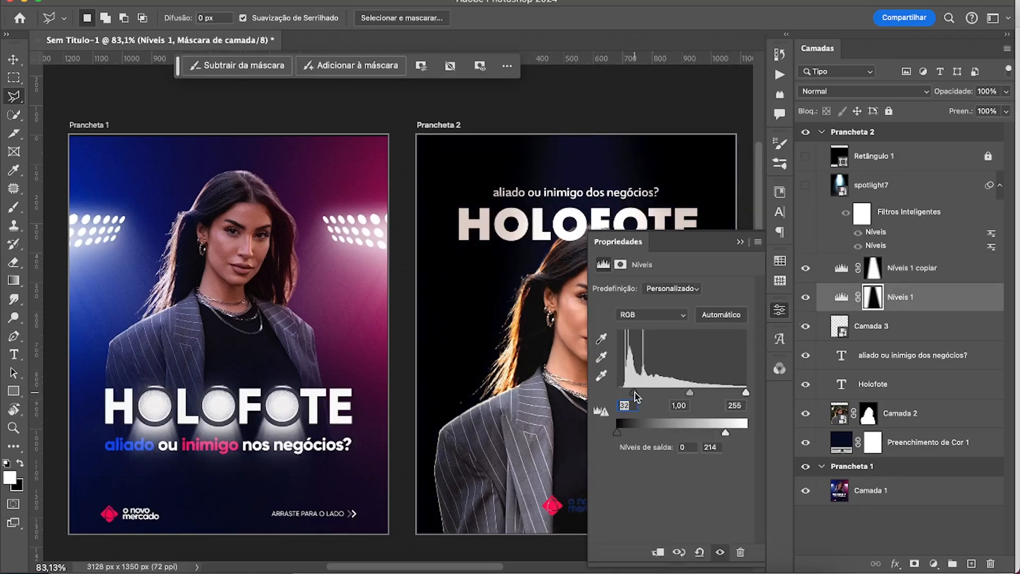
{"action": "left_click", "coordinate": [740, 242]}
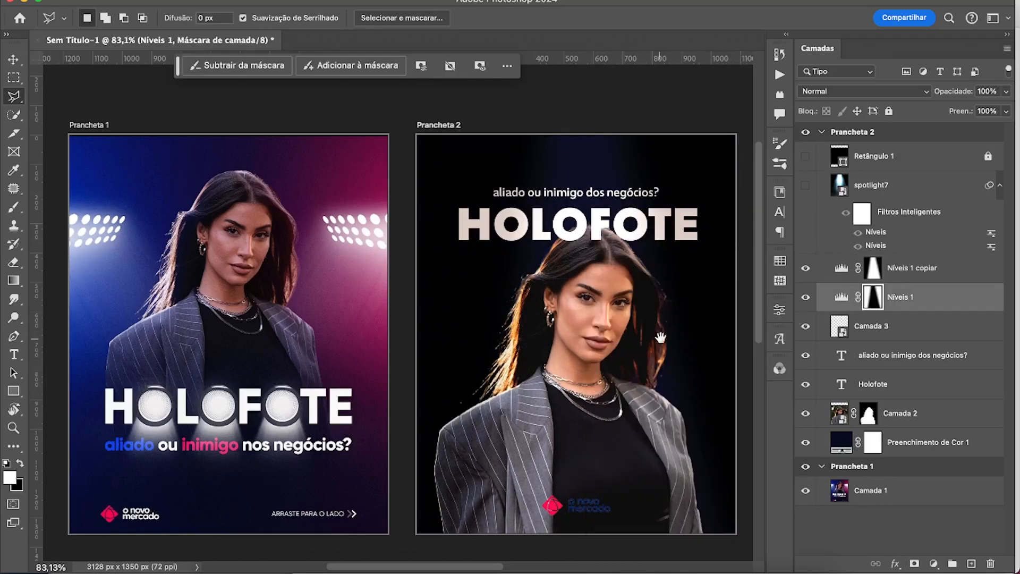
Show the spotlight7 layer and set its blend mode to Luz Indireta.
{"action": "scroll", "coordinate": [677, 322], "scroll_direction": "down", "scroll_amount": 1}
{"action": "left_click", "coordinate": [805, 185]}
{"action": "left_click", "coordinate": [871, 185]}
{"action": "left_click", "coordinate": [863, 90]}
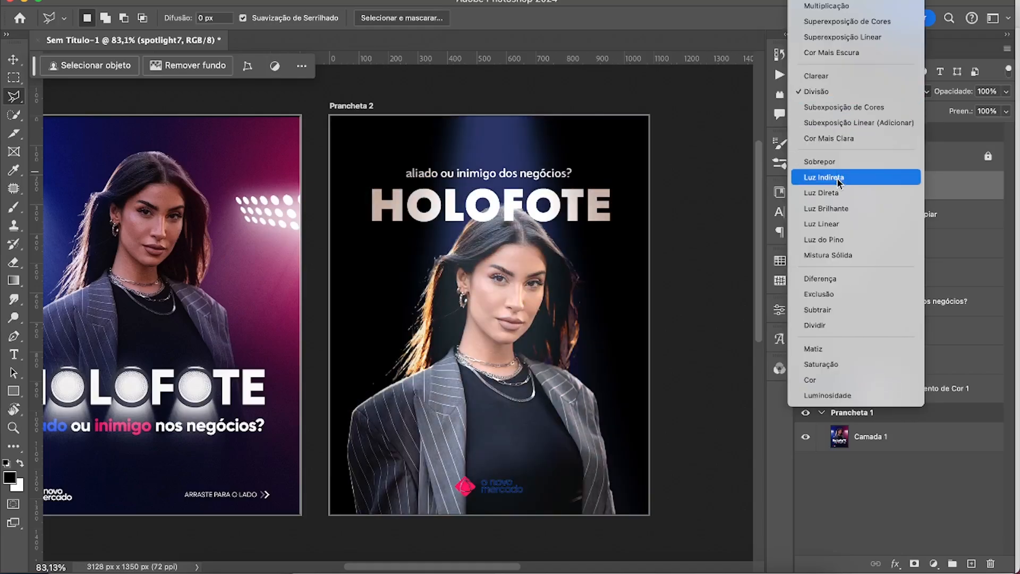
{"action": "left_click", "coordinate": [839, 181]}
{"action": "scroll", "coordinate": [455, 342], "scroll_direction": "left", "scroll_amount": 2}
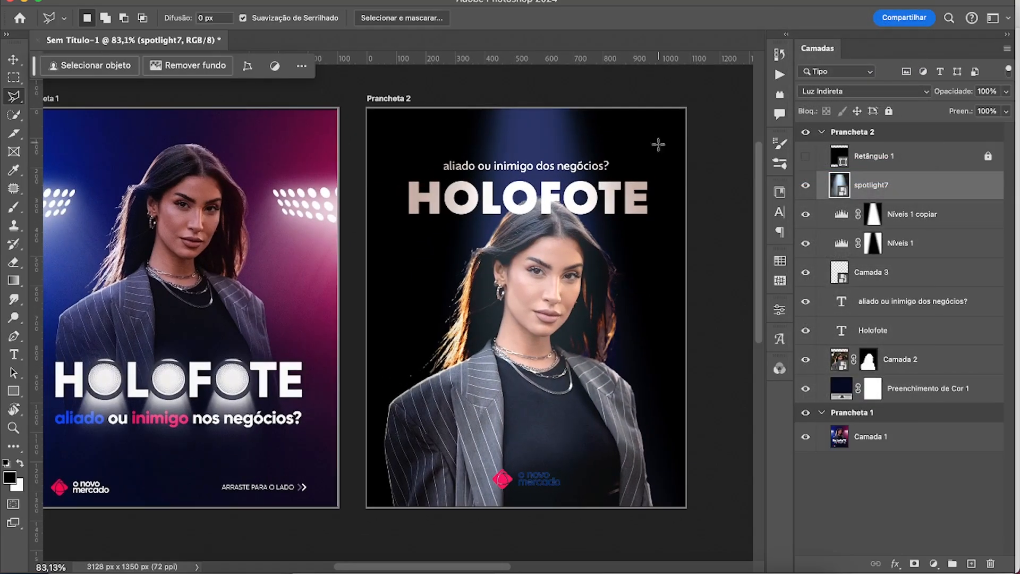
{"action": "scroll", "coordinate": [540, 359], "scroll_direction": "left", "scroll_amount": 2}
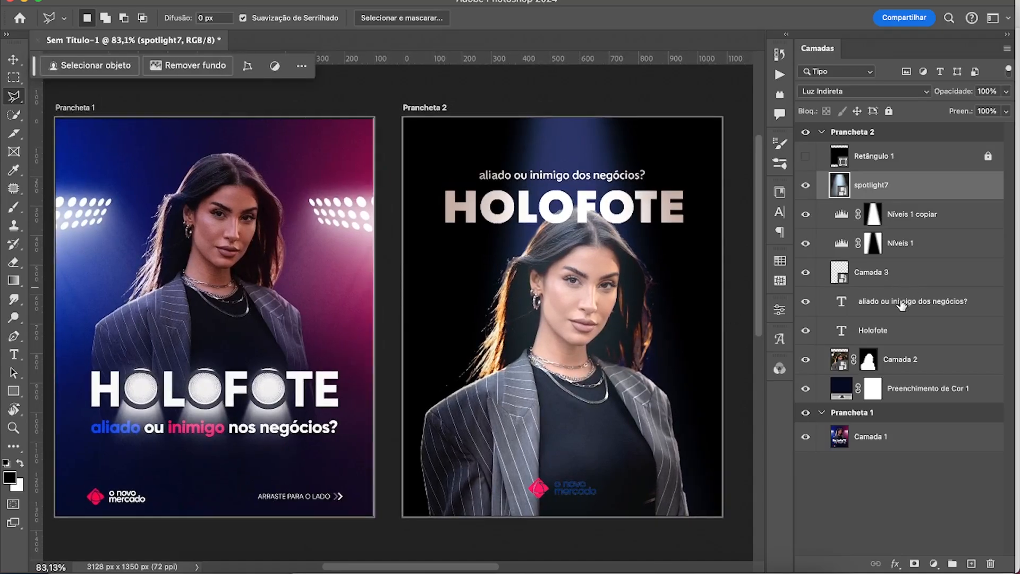
Select the subtitle and Holofote text layers and change their text colour to white.
{"action": "left_click", "coordinate": [901, 303]}
{"action": "left_click", "coordinate": [898, 330], "text": "shift"}
{"action": "key", "text": "t"}
{"action": "left_click", "coordinate": [598, 18]}
{"action": "left_click", "coordinate": [850, 360]}
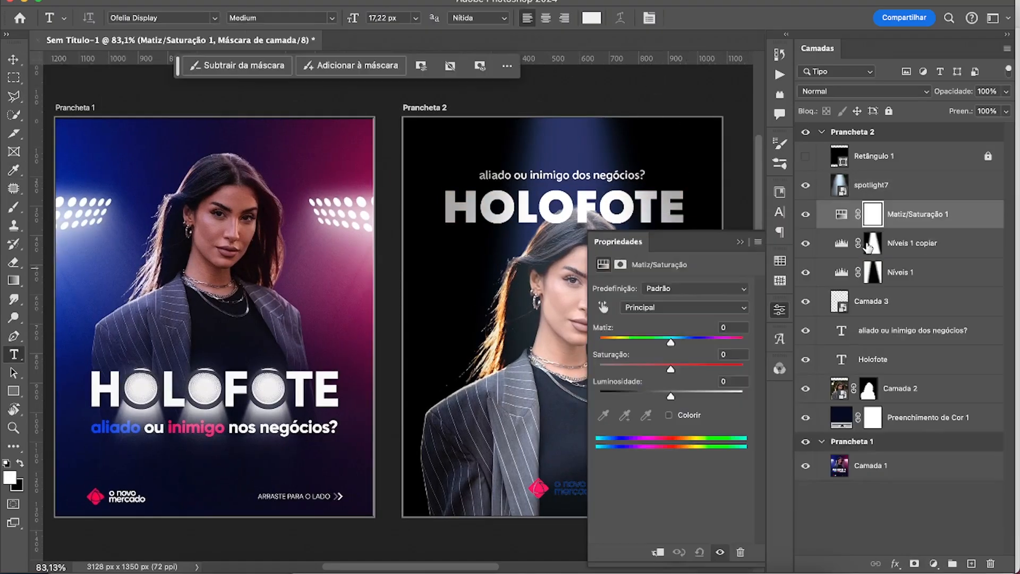
Add a Matiz/Saturação adjustment above Níveis 1 copiar and give it a copy of that layer's cone mask.
{"action": "left_click", "coordinate": [872, 243]}
{"action": "left_click_drag", "start_coordinate": [872, 243], "coordinate": [791, 215]}
{"action": "left_click", "coordinate": [509, 199]}
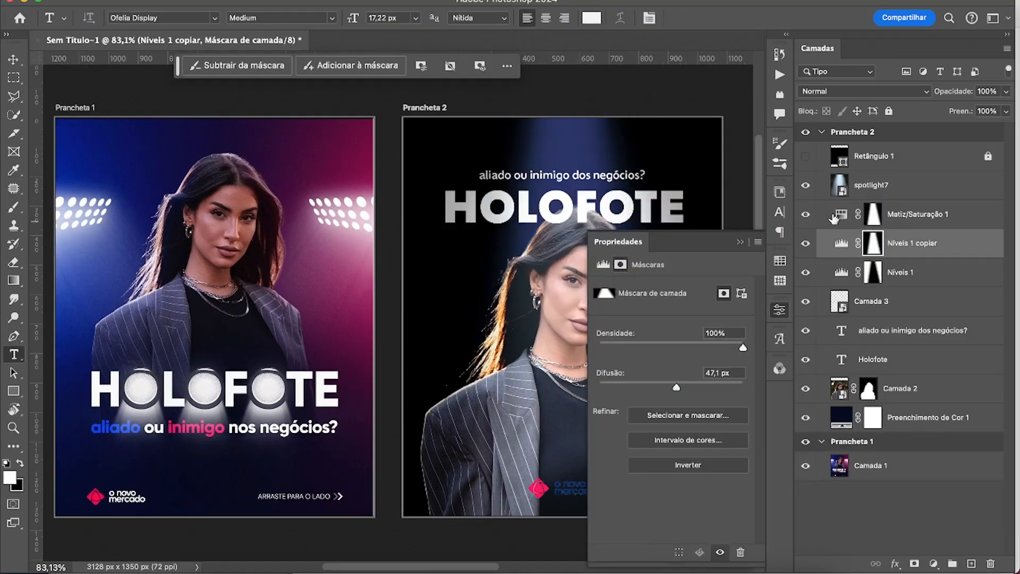
Set the Matiz/Saturação 1 hue to -93, its blend mode to Luz Indireta and its opacity to 70%.
{"action": "left_click_drag", "start_coordinate": [670, 341], "coordinate": [626, 345]}
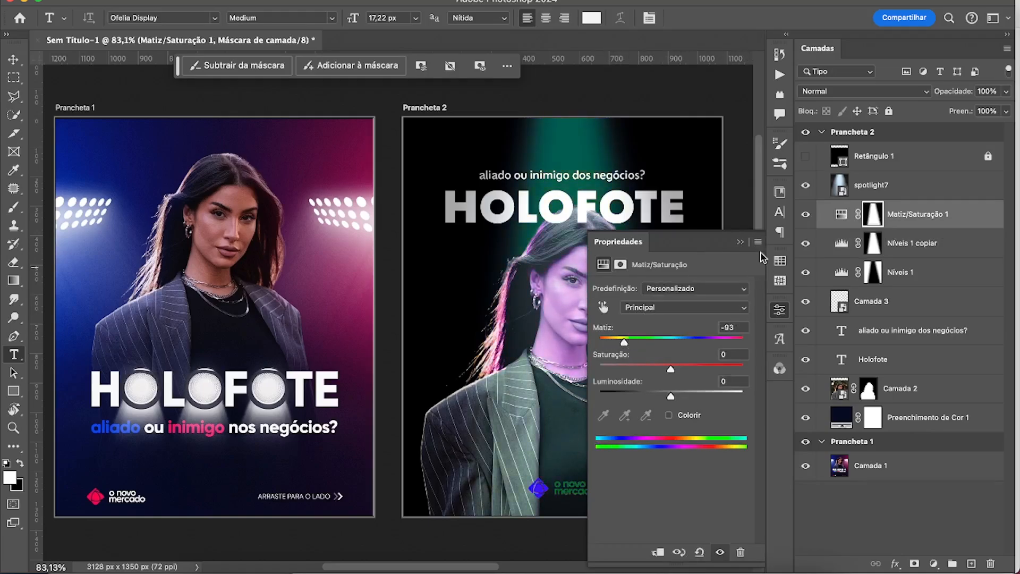
{"action": "left_click", "coordinate": [739, 242]}
{"action": "left_click", "coordinate": [876, 91]}
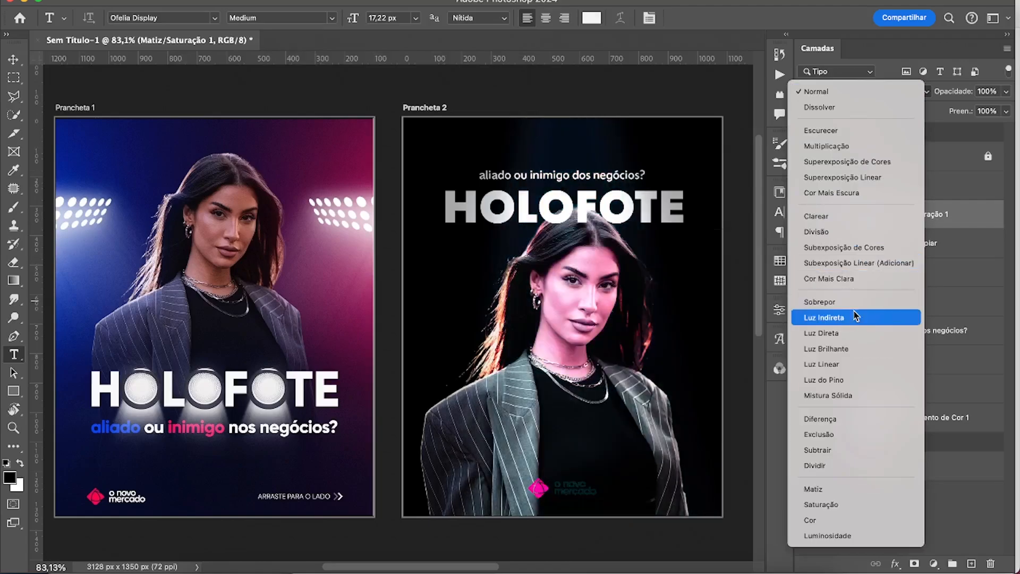
{"action": "left_click", "coordinate": [853, 317]}
{"action": "left_click", "coordinate": [1005, 91]}
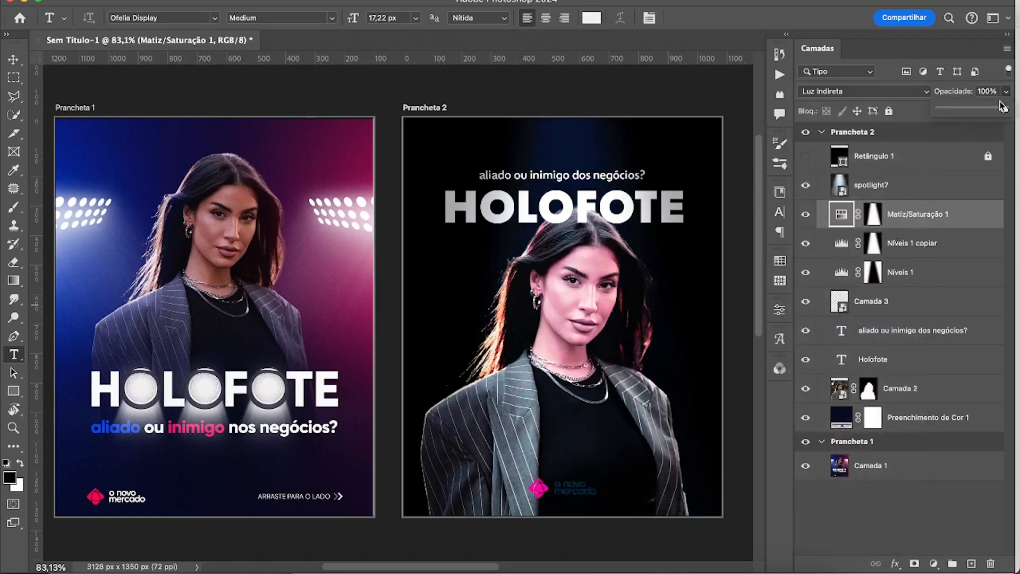
{"action": "left_click_drag", "start_coordinate": [1002, 107], "coordinate": [983, 109]}
Paint out the lower part of the cone on the Matiz/Saturação 1 and Níveis 1 copiar masks with a 700 px black brush.
{"action": "left_click", "coordinate": [872, 214]}
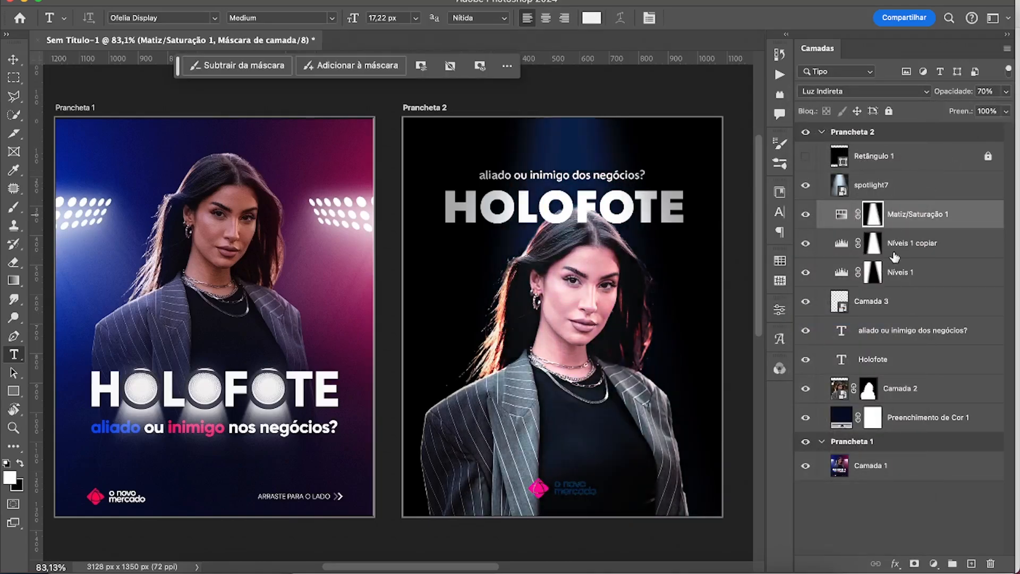
{"action": "key", "text": "b"}
{"action": "mouse_move", "coordinate": [427, 463]}
{"action": "left_mouse_down"}
{"action": "mouse_move", "coordinate": [387, 399]}
{"action": "mouse_move", "coordinate": [581, 426]}
{"action": "mouse_move", "coordinate": [372, 409]}
{"action": "mouse_move", "coordinate": [596, 423]}
{"action": "left_mouse_up"}
{"action": "key", "text": "bracketright"}
{"action": "key", "text": "bracketright"}
{"action": "key", "text": "bracketright"}
{"action": "key", "text": "bracketright"}
{"action": "key", "text": "bracketright"}
{"action": "key", "text": "bracketright"}
{"action": "key", "text": "bracketright"}
{"action": "key", "text": "x"}
{"action": "left_click", "coordinate": [927, 243]}
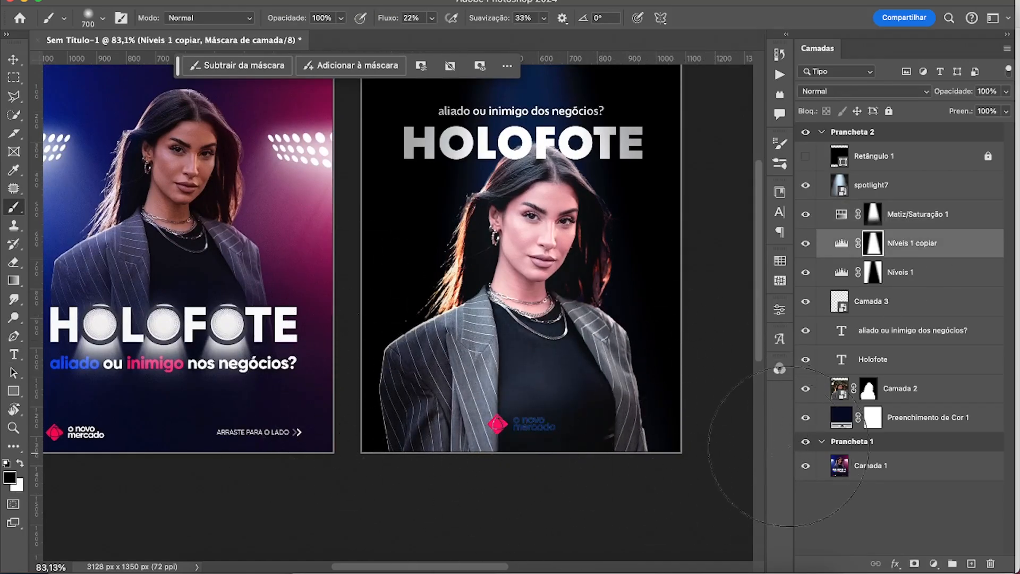
Add a white solid colour fill layer above Camada 3 and invert its mask to black.
{"action": "left_click", "coordinate": [917, 357]}
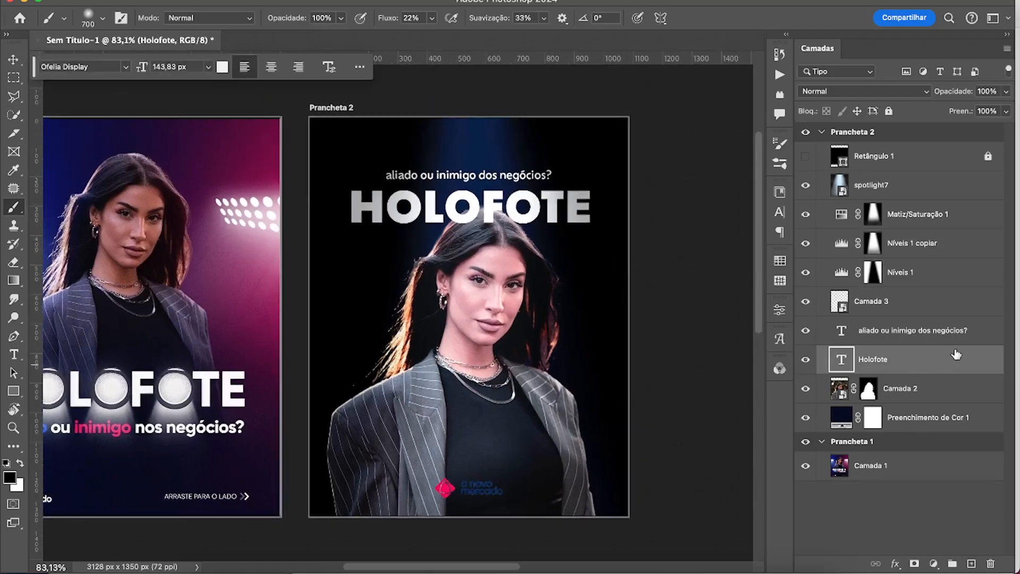
{"action": "left_click", "coordinate": [972, 332]}
{"action": "left_click", "coordinate": [974, 309]}
{"action": "left_click", "coordinate": [933, 564]}
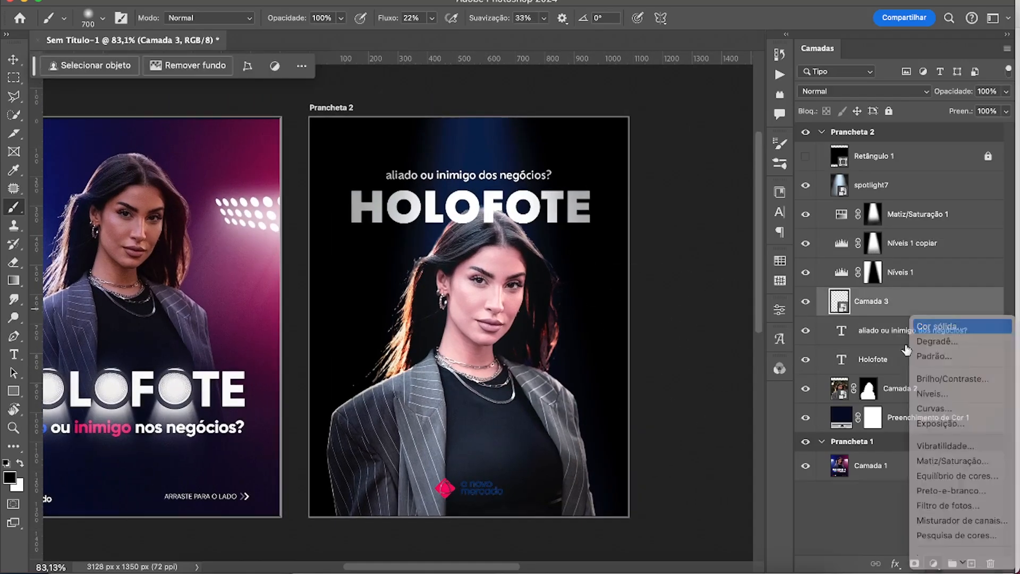
{"action": "left_click", "coordinate": [940, 325]}
{"action": "left_click_drag", "start_coordinate": [813, 330], "coordinate": [635, 257]}
{"action": "left_click", "coordinate": [961, 250]}
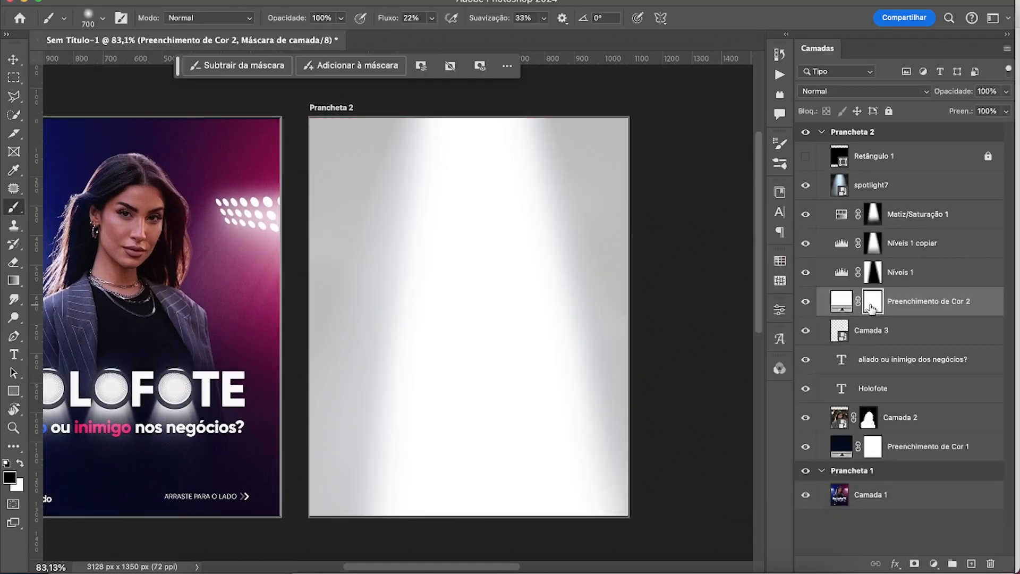
{"action": "key", "text": "super+i"}
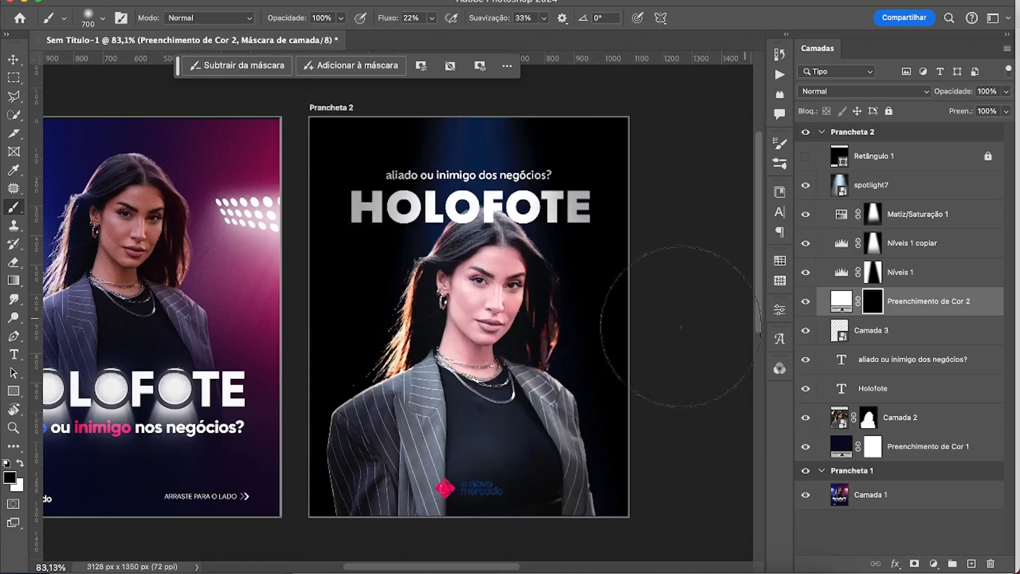
Reveal the white fill in a rectangle around the logo's wordmark on its mask, and clip the fill to Camada 3.
{"action": "key", "text": "m"}
{"action": "left_click_drag", "start_coordinate": [458, 475], "coordinate": [510, 505]}
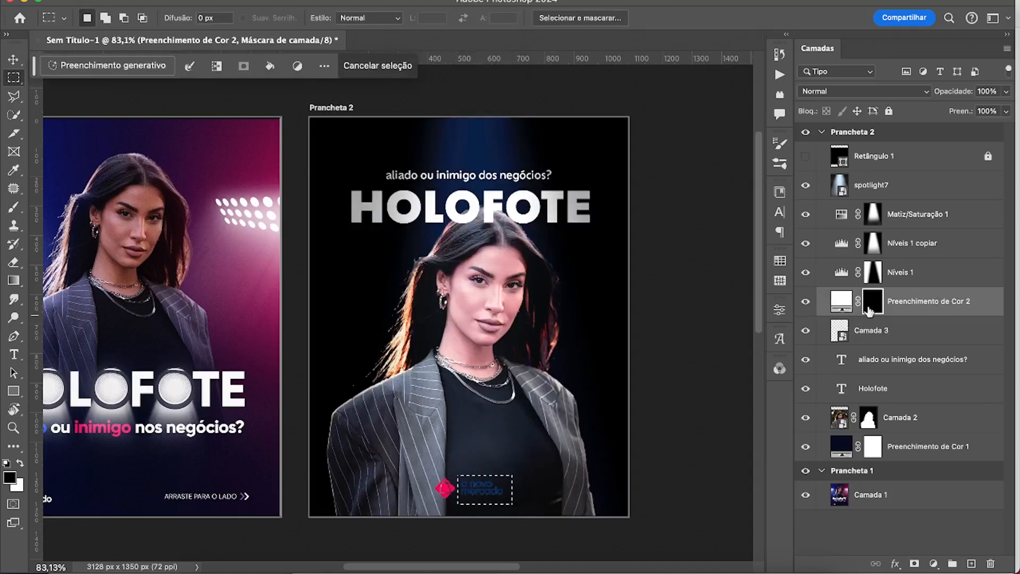
{"action": "key", "text": "super+BackSpace"}
{"action": "left_click", "coordinate": [838, 322], "text": "alt"}
{"action": "left_click", "coordinate": [907, 317], "text": "alt"}
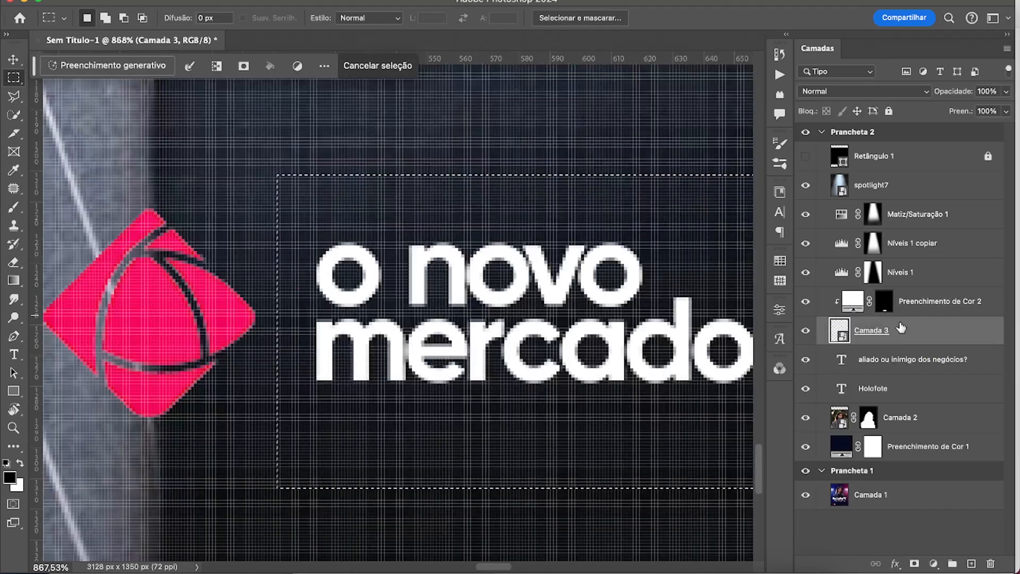
{"action": "key", "text": "super+d"}
{"action": "key", "text": "z"}
{"action": "left_click_drag", "start_coordinate": [656, 371], "coordinate": [589, 350]}
{"action": "left_click_drag", "start_coordinate": [642, 324], "coordinate": [598, 346]}
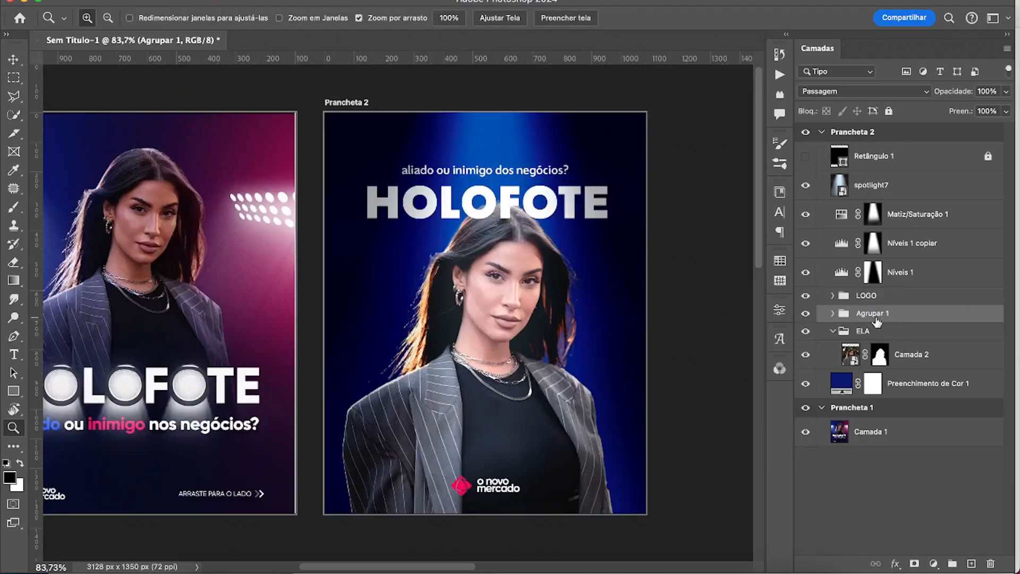
Rename Agrupar 1 as TEXTO, and group spotlight7, Matiz/Saturação 1 and both Níveis layers as LUZ.
{"action": "type", "text": "TEXTO"}
{"action": "left_click", "coordinate": [925, 271]}
{"action": "left_click", "coordinate": [883, 186], "text": "shift"}
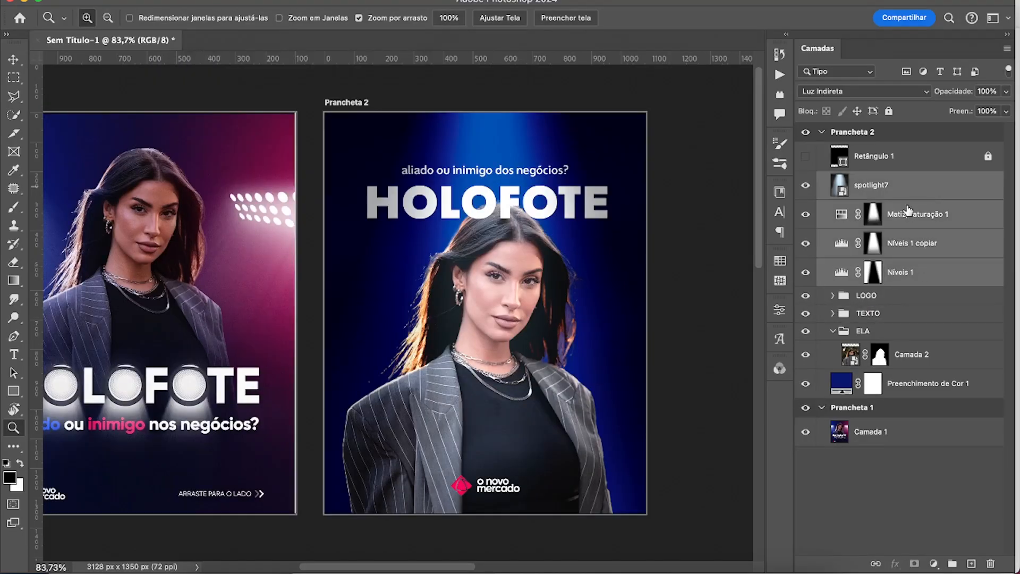
{"action": "key", "text": "super+g"}
{"action": "type", "text": "LUZ"}
{"action": "key", "text": "Return"}
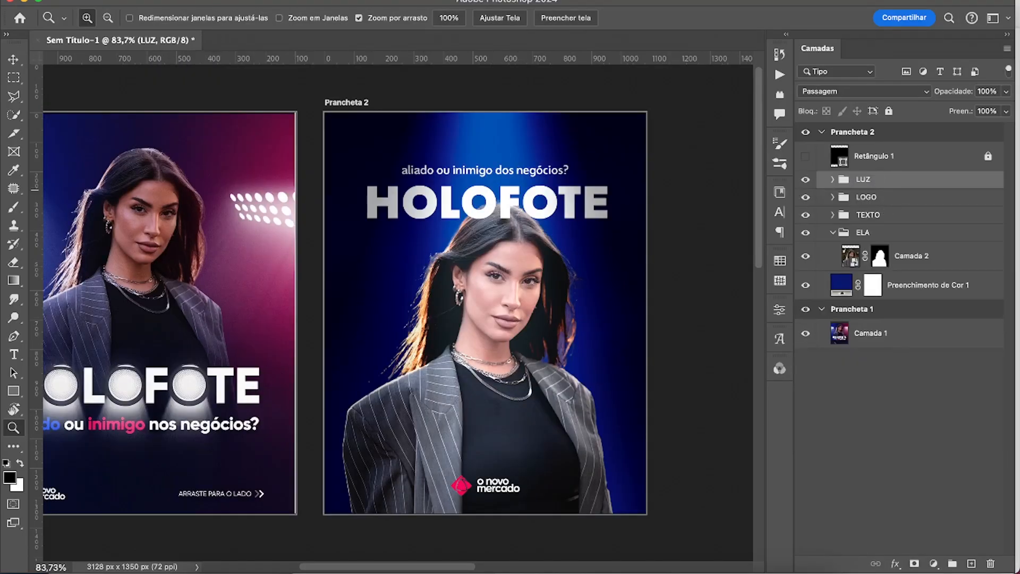
Put Preenchimento de Cor 1 into a group named BG and collapse the ELA and BG groups.
{"action": "left_click", "coordinate": [831, 234]}
{"action": "left_click", "coordinate": [897, 254]}
{"action": "key", "text": "super+g"}
{"action": "double_click", "coordinate": [876, 251]}
{"action": "type", "text": "BG"}
{"action": "key", "text": "Return"}
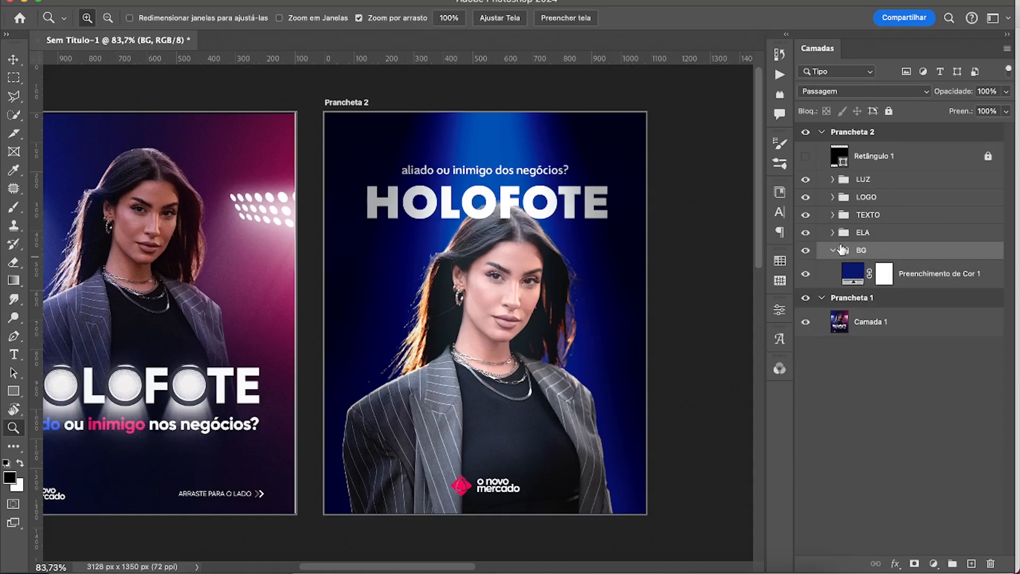
{"action": "left_click", "coordinate": [832, 251]}
Add a Mapa de degradê adjustment above spotlight7 inside the LUZ group.
{"action": "left_click", "coordinate": [863, 182]}
{"action": "left_click", "coordinate": [832, 179]}
{"action": "left_click", "coordinate": [903, 203]}
{"action": "left_click", "coordinate": [934, 563]}
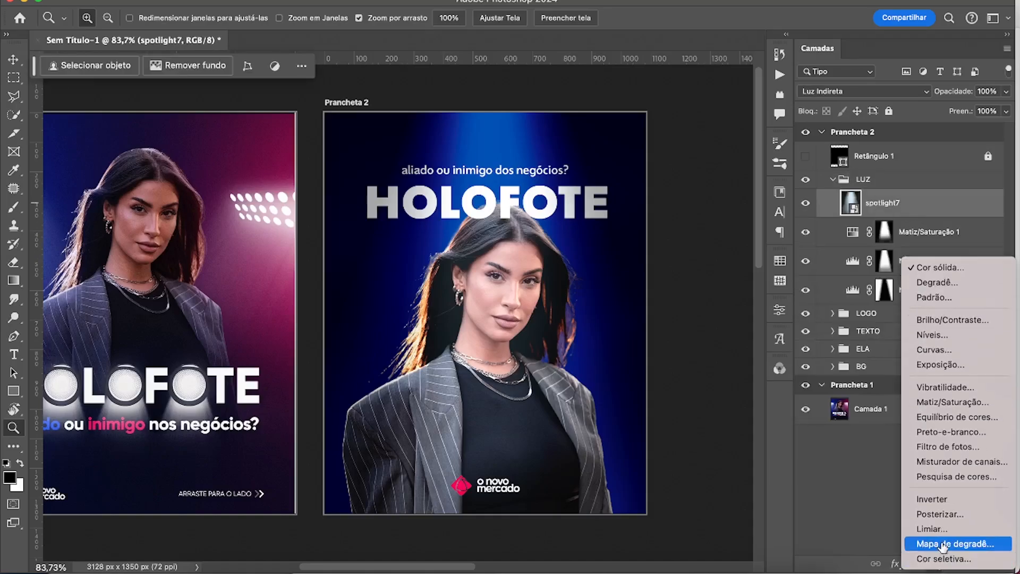
{"action": "left_click", "coordinate": [942, 547]}
{"action": "left_click", "coordinate": [848, 206]}
Set the gradient map to run from the blue of Prancheta 1's background to the pink of its word "inimigo".
{"action": "left_click", "coordinate": [644, 298]}
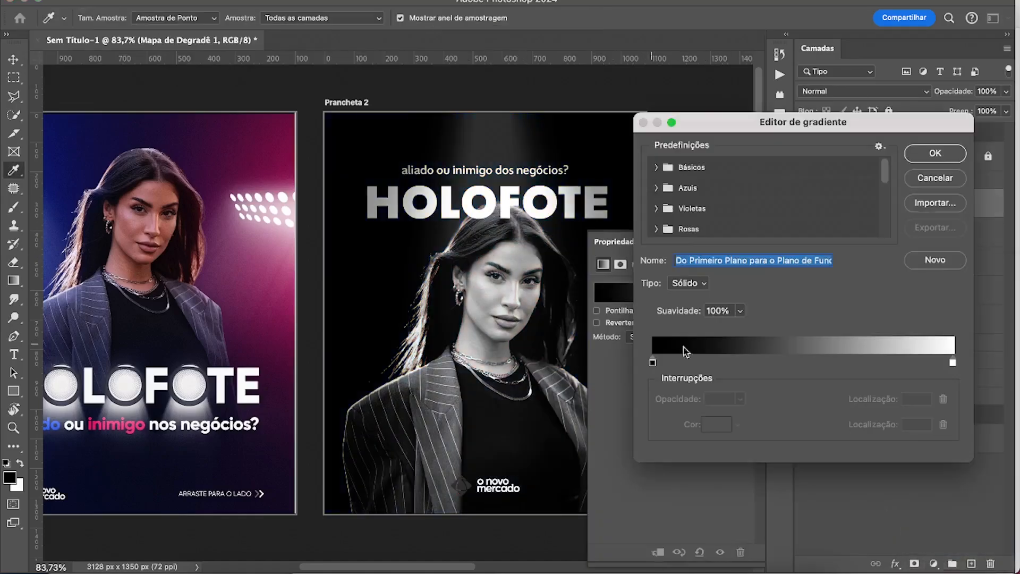
{"action": "double_click", "coordinate": [653, 362]}
{"action": "left_click_drag", "start_coordinate": [91, 162], "coordinate": [211, 198]}
{"action": "left_click", "coordinate": [101, 206]}
{"action": "left_click", "coordinate": [980, 251]}
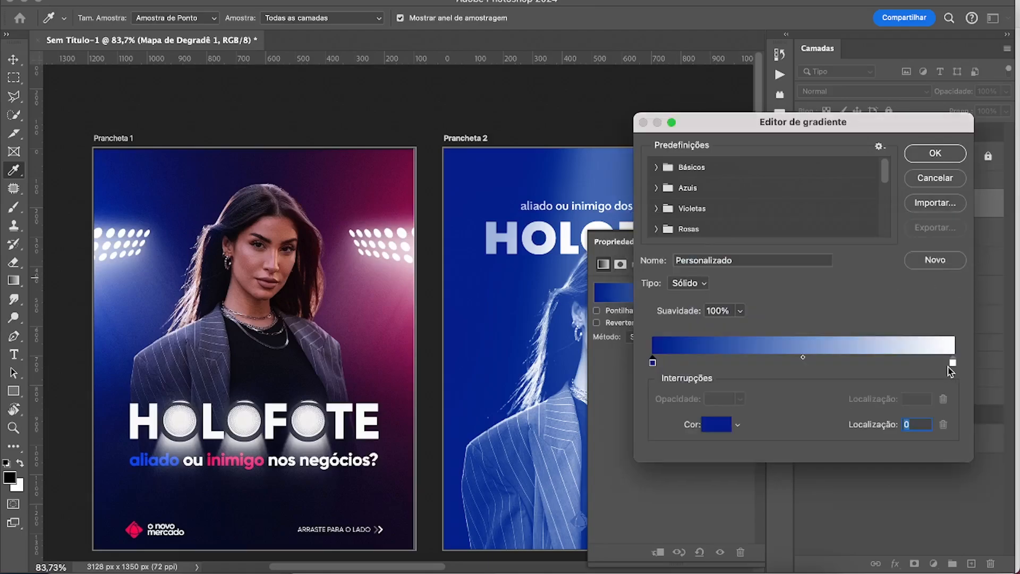
{"action": "left_click", "coordinate": [952, 364]}
{"action": "left_click", "coordinate": [234, 460]}
{"action": "left_click", "coordinate": [933, 154]}
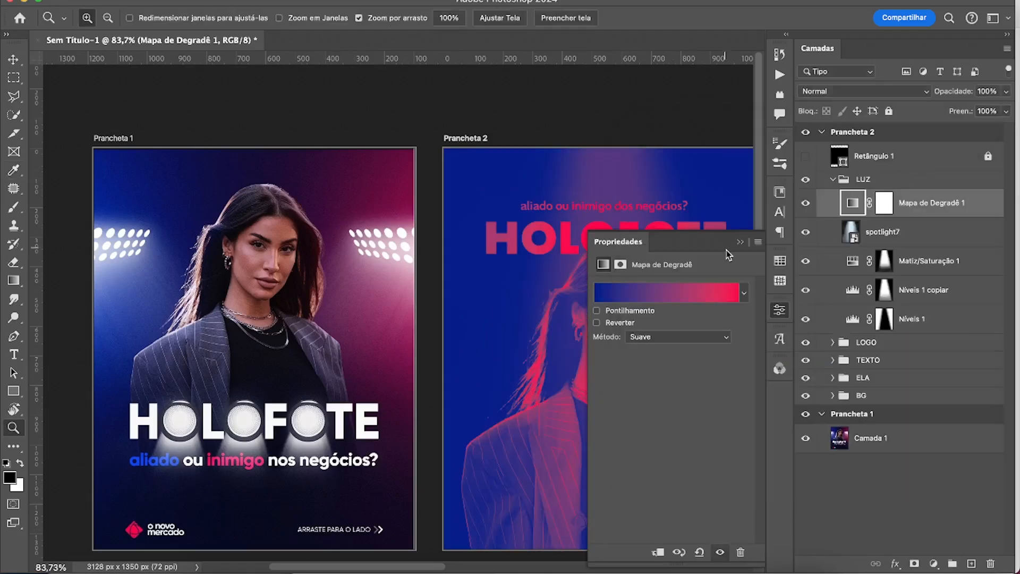
{"action": "left_click", "coordinate": [740, 241]}
Set Mapa de Degradê 1's blend mode to Luz Indireta, compare the artwork with and without it, and collapse LUZ.
{"action": "left_click_drag", "start_coordinate": [482, 317], "coordinate": [337, 300]}
{"action": "left_click", "coordinate": [863, 91]}
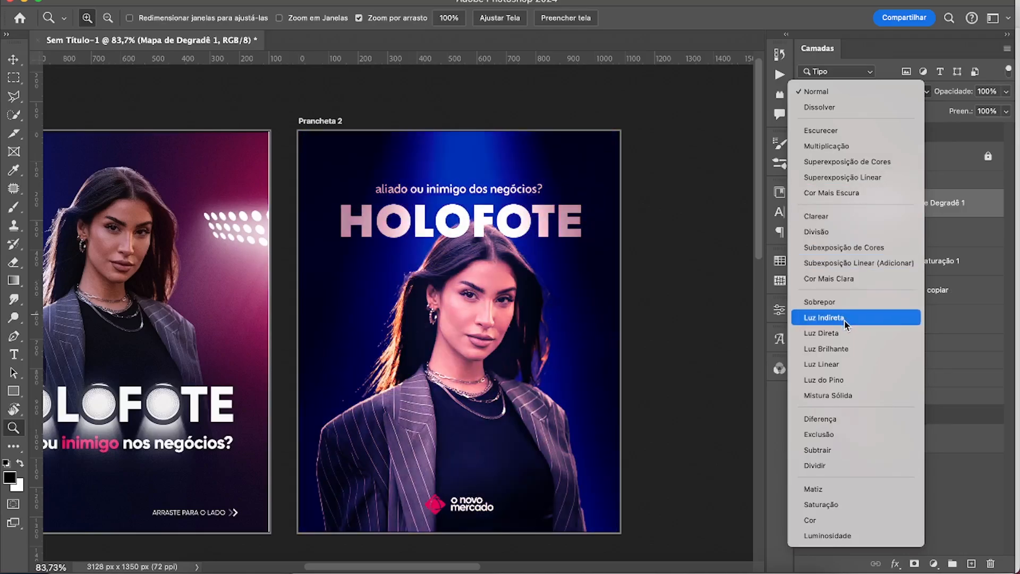
{"action": "left_click", "coordinate": [845, 318]}
{"action": "left_click", "coordinate": [806, 203]}
{"action": "left_click", "coordinate": [806, 203]}
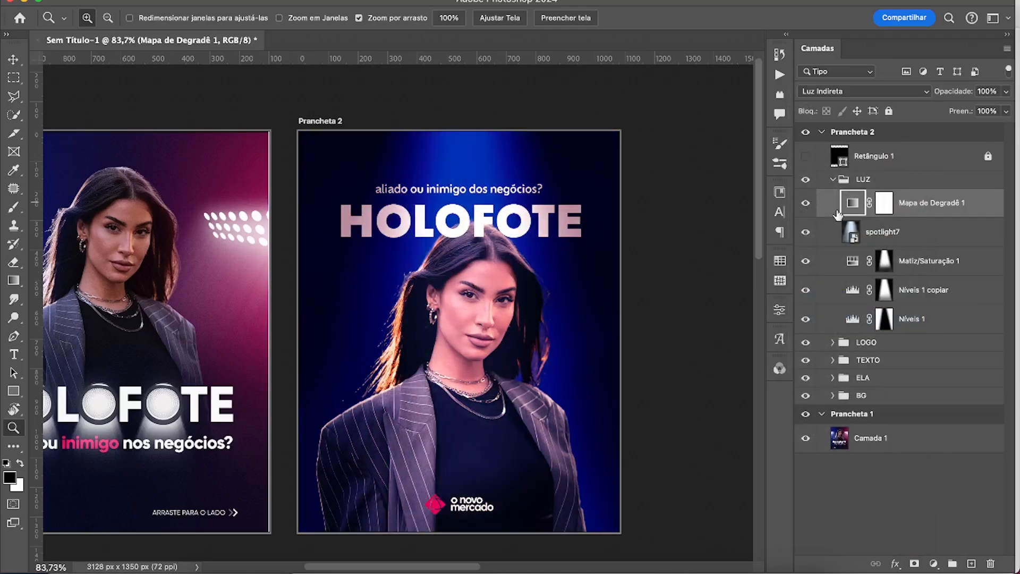
{"action": "left_click_drag", "start_coordinate": [938, 209], "coordinate": [898, 198]}
{"action": "left_click", "coordinate": [807, 203]}
{"action": "left_click", "coordinate": [807, 203]}
{"action": "left_click_drag", "start_coordinate": [550, 308], "coordinate": [630, 293]}
{"action": "left_click", "coordinate": [832, 180]}
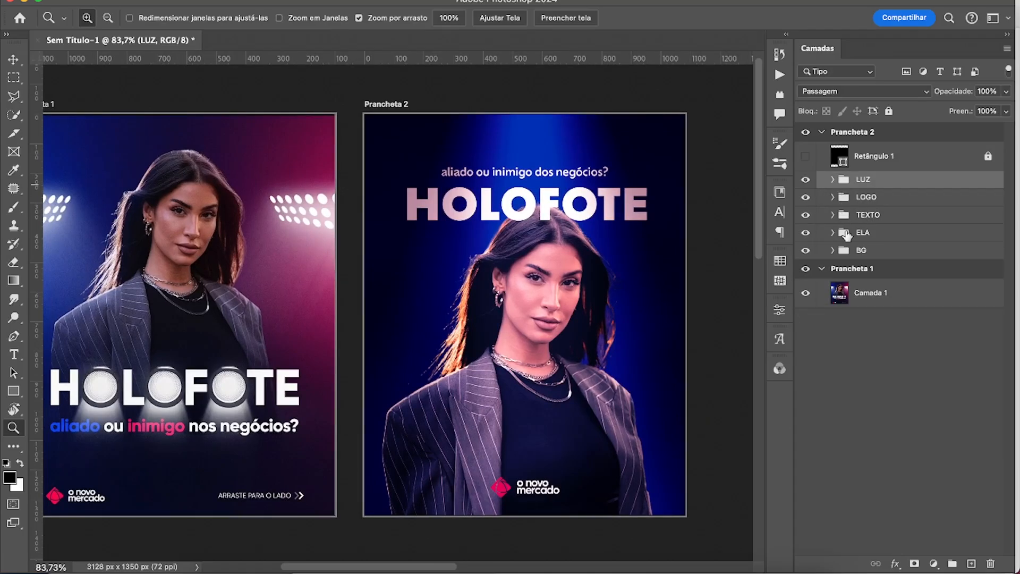
Lock the whole LUZ group.
{"action": "left_click", "coordinate": [846, 249]}
{"action": "key", "text": "v"}
{"action": "left_click", "coordinate": [662, 307], "text": "super"}
{"action": "left_click", "coordinate": [853, 184]}
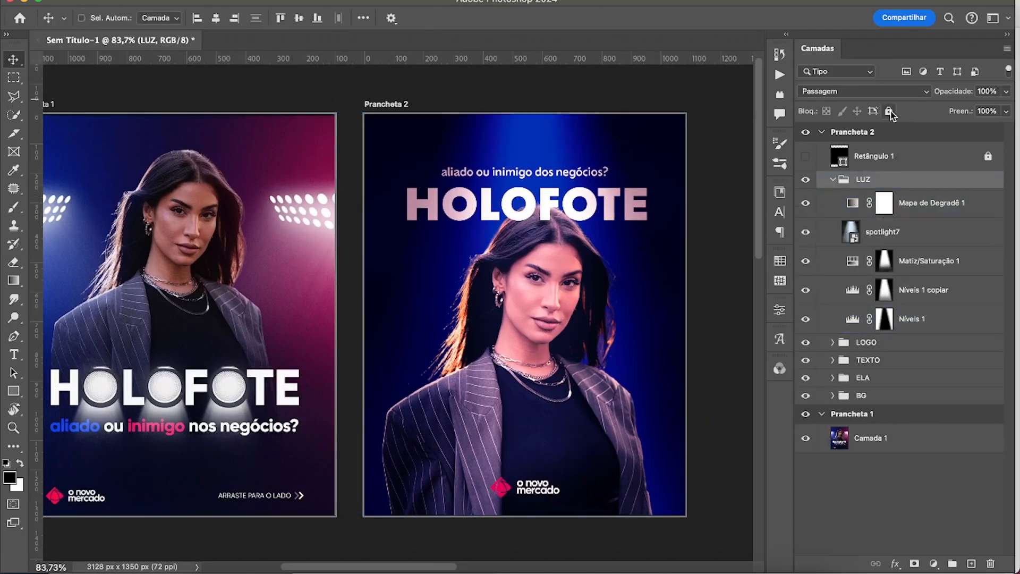
{"action": "left_click", "coordinate": [889, 112]}
{"action": "left_click", "coordinate": [832, 179]}
Expand the ELA group, select Camada 2 and rotate the canvas view to -134° close to the portrait's hair.
{"action": "left_click", "coordinate": [833, 233]}
{"action": "left_click", "coordinate": [852, 267]}
{"action": "left_click_drag", "start_coordinate": [618, 308], "coordinate": [707, 311], "text": "super"}
{"action": "key", "text": "r"}
{"action": "left_click_drag", "start_coordinate": [658, 245], "coordinate": [308, 257]}
{"action": "left_click_drag", "start_coordinate": [359, 200], "coordinate": [360, 324]}
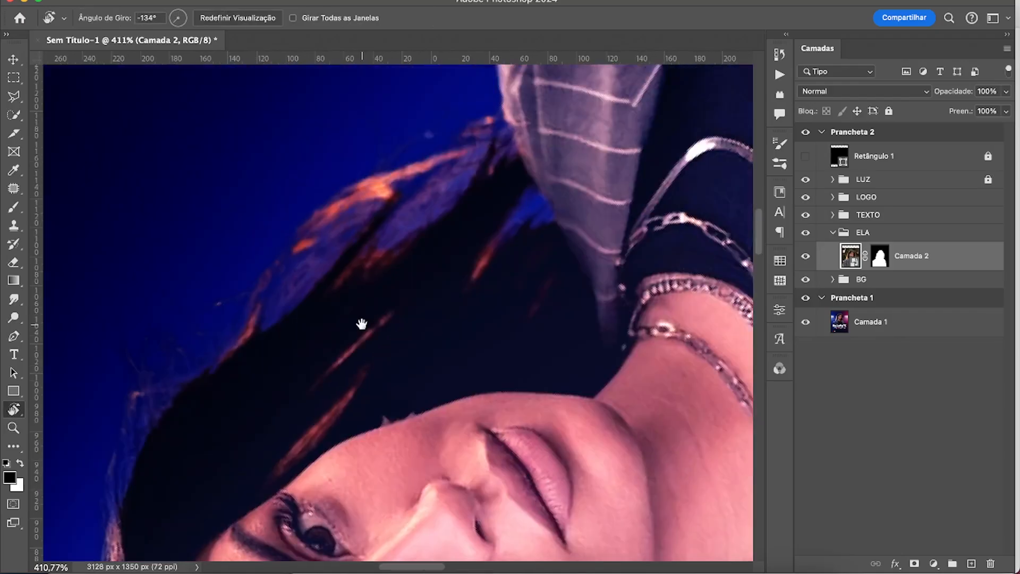
{"action": "left_click", "coordinate": [884, 264], "text": "shift"}
{"action": "left_click", "coordinate": [883, 263], "text": "shift"}
{"action": "left_click_drag", "start_coordinate": [301, 277], "coordinate": [341, 300]}
{"action": "key", "text": "b"}
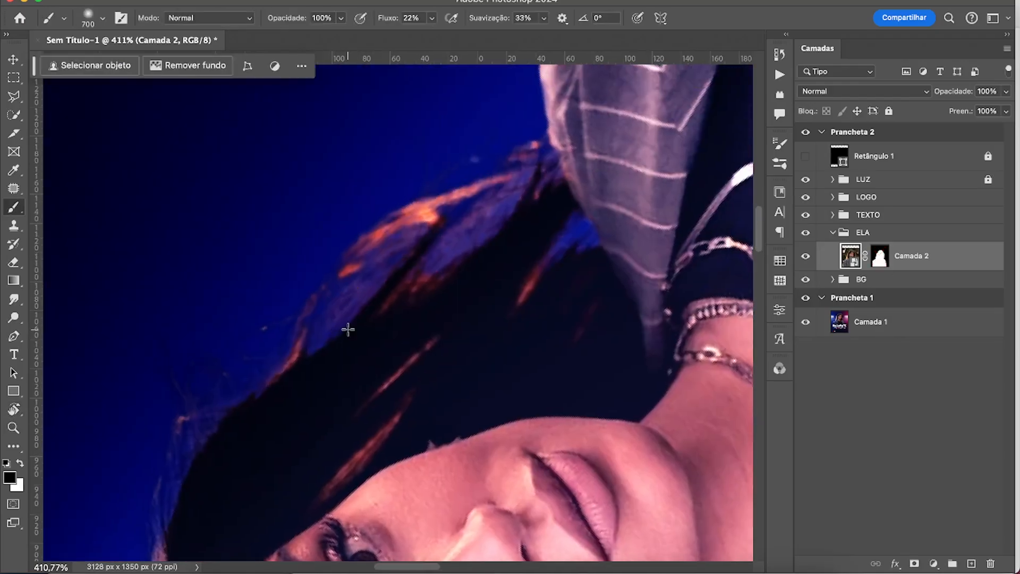
Paint white on Camada 2's mask with a 15 px brush to restore the semi-transparent hair strands.
{"action": "key", "text": "bracketleft"}
{"action": "key", "text": "bracketleft"}
{"action": "key", "text": "bracketleft"}
{"action": "key", "text": "bracketleft"}
{"action": "key", "text": "bracketleft"}
{"action": "key", "text": "bracketleft"}
{"action": "key", "text": "bracketleft"}
{"action": "key", "text": "bracketleft"}
{"action": "key", "text": "bracketleft"}
{"action": "key", "text": "bracketleft"}
{"action": "key", "text": "bracketleft"}
{"action": "key", "text": "bracketleft"}
{"action": "key", "text": "bracketleft"}
{"action": "key", "text": "bracketleft"}
{"action": "key", "text": "bracketleft"}
{"action": "key", "text": "bracketleft"}
{"action": "key", "text": "x"}
{"action": "left_click_drag", "start_coordinate": [308, 363], "coordinate": [374, 278]}
{"action": "key", "text": "super+z"}
{"action": "left_click", "coordinate": [880, 401]}
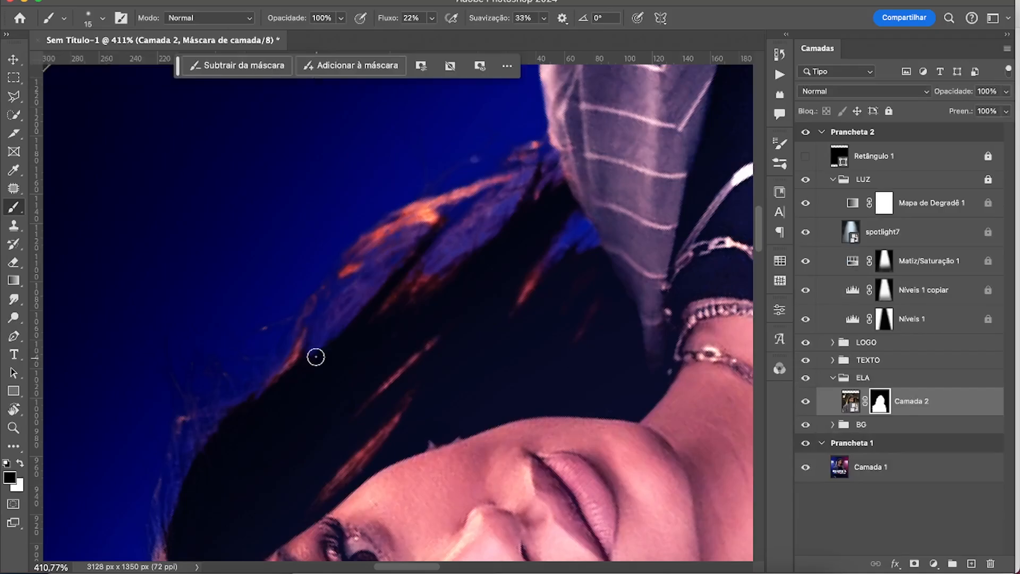
{"action": "key", "text": "x"}
{"action": "mouse_move", "coordinate": [320, 348]}
{"action": "left_mouse_down"}
{"action": "mouse_move", "coordinate": [431, 211]}
{"action": "mouse_move", "coordinate": [511, 190]}
{"action": "left_mouse_up"}
{"action": "left_click_drag", "start_coordinate": [436, 265], "coordinate": [507, 226]}
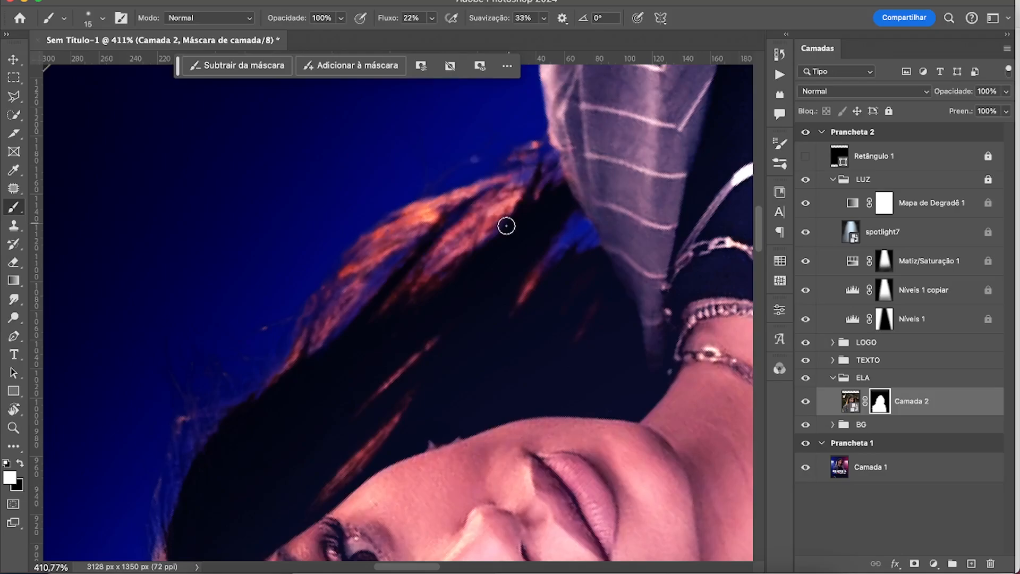
Clean stray wisps from the hair's outer edge by painting black on Camada 2's mask with a 40 px brush.
{"action": "scroll", "coordinate": [232, 327], "scroll_direction": "down", "scroll_amount": 5}
{"action": "scroll", "coordinate": [232, 328], "scroll_direction": "left", "scroll_amount": 5}
{"action": "key", "text": "x"}
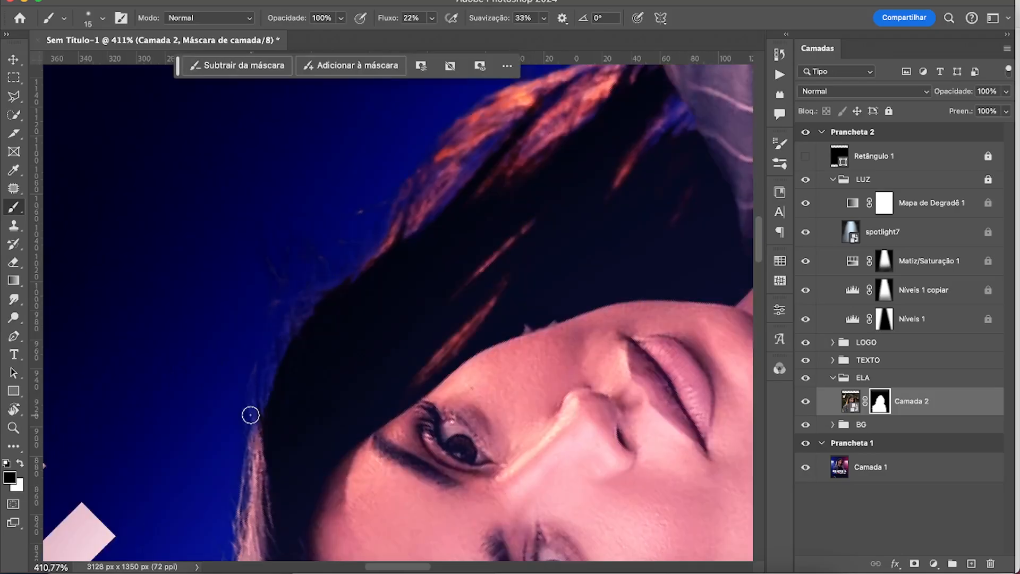
{"action": "scroll", "coordinate": [481, 165], "scroll_direction": "up", "scroll_amount": 3}
{"action": "scroll", "coordinate": [481, 164], "scroll_direction": "right", "scroll_amount": 2}
{"action": "key", "text": "bracketright"}
{"action": "key", "text": "bracketright"}
{"action": "key", "text": "bracketright"}
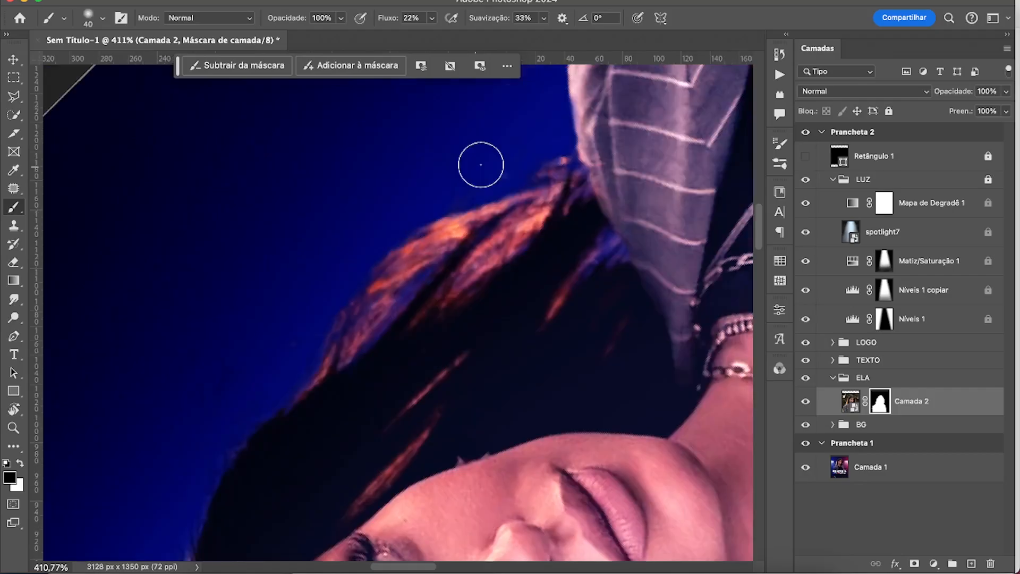
{"action": "scroll", "coordinate": [481, 164], "scroll_direction": "down", "scroll_amount": 5}
{"action": "scroll", "coordinate": [480, 165], "scroll_direction": "left", "scroll_amount": 5}
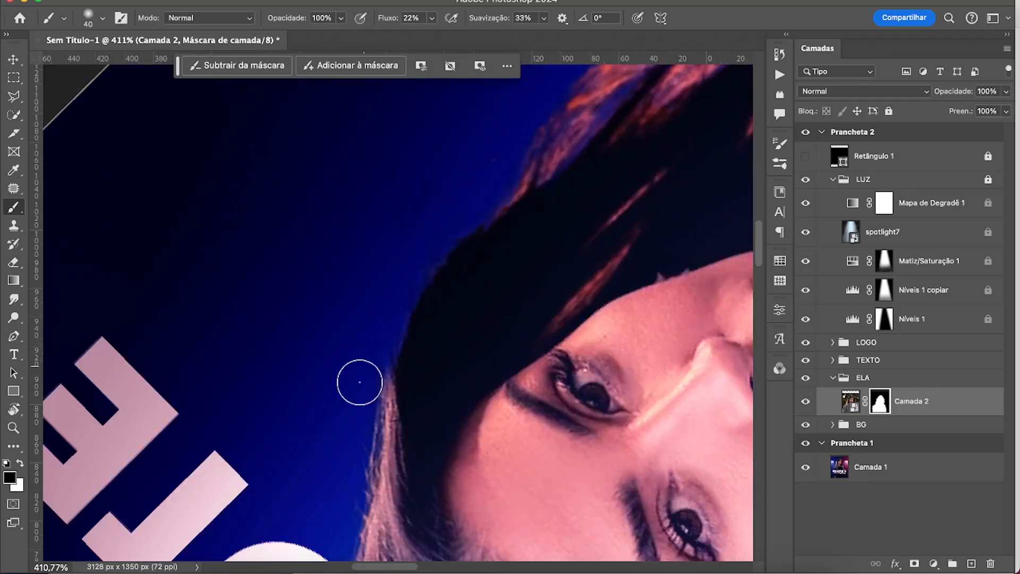
{"action": "scroll", "coordinate": [318, 311], "scroll_direction": "up", "scroll_amount": 3}
{"action": "scroll", "coordinate": [317, 311], "scroll_direction": "right", "scroll_amount": 3}
{"action": "scroll", "coordinate": [318, 311], "scroll_direction": "up", "scroll_amount": 3}
{"action": "scroll", "coordinate": [317, 311], "scroll_direction": "right", "scroll_amount": 3}
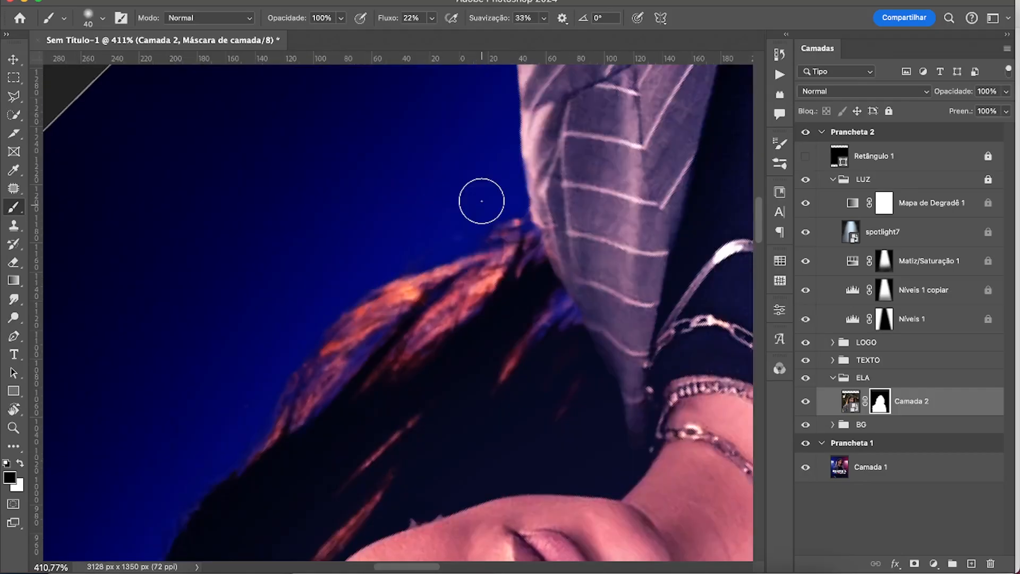
{"action": "key", "text": "Escape"}
Add a Matiz/Saturação adjustment above Camada 2 and paint white along the hair on its black mask with a 100 px brush.
{"action": "left_click_drag", "start_coordinate": [542, 385], "coordinate": [498, 402], "text": "alt"}
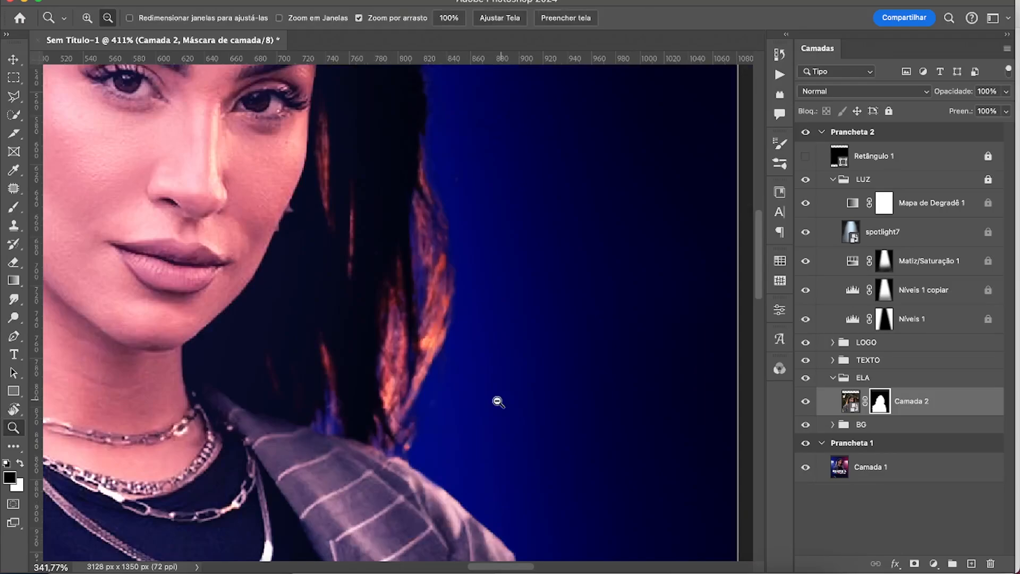
{"action": "key", "text": "super+0"}
{"action": "left_click", "coordinate": [933, 563]}
{"action": "left_click", "coordinate": [971, 462]}
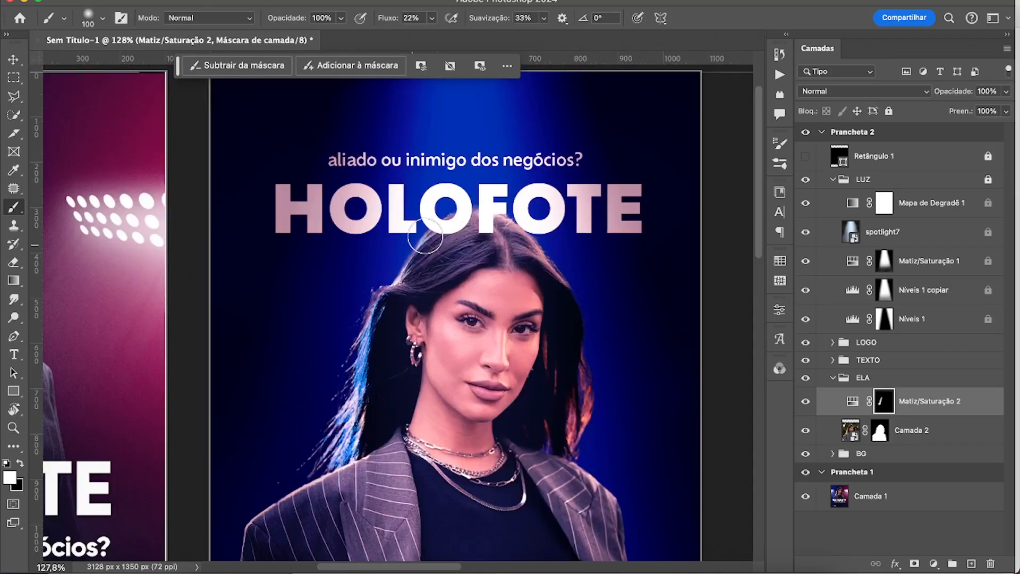
{"action": "left_click_drag", "start_coordinate": [425, 237], "coordinate": [538, 248]}
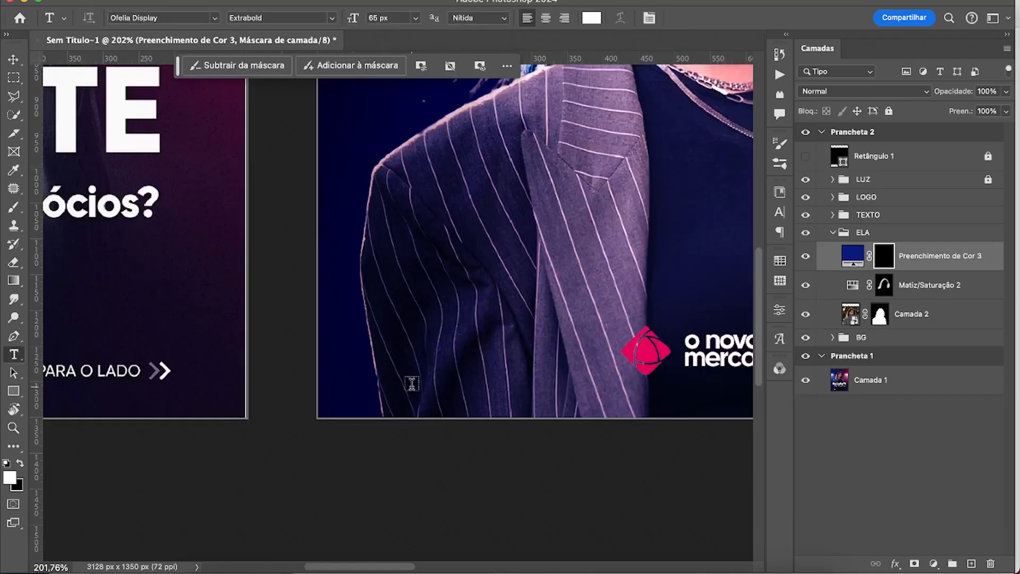
Paint white on Preenchimento de Cor 3's black mask along the jacket's sleeve and shoulder edge with a 100 px brush.
{"action": "key", "text": "r"}
{"action": "left_click_drag", "start_coordinate": [406, 385], "coordinate": [357, 364]}
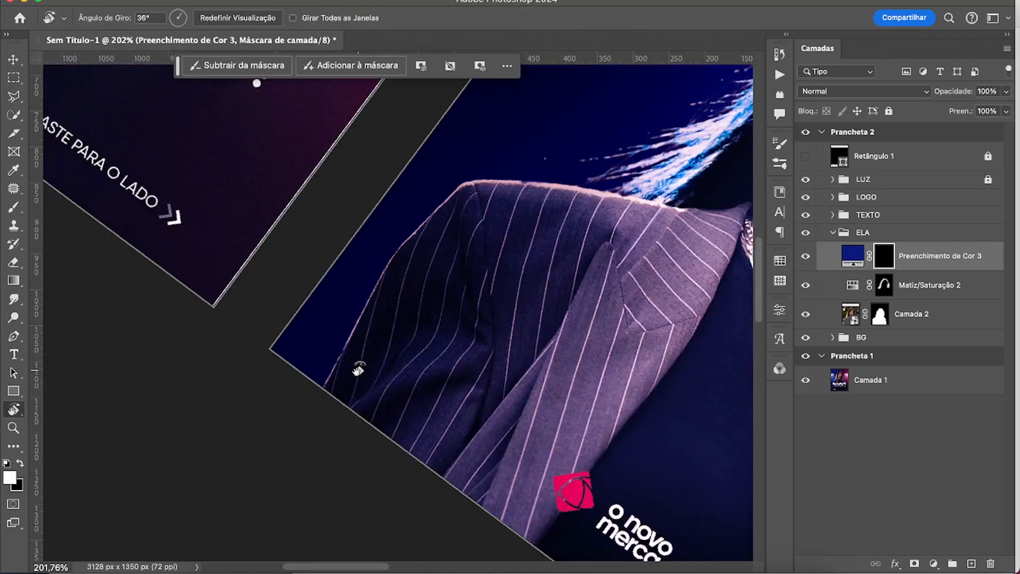
{"action": "key", "text": "z"}
{"action": "left_click_drag", "start_coordinate": [361, 349], "coordinate": [382, 349]}
{"action": "key", "text": "b"}
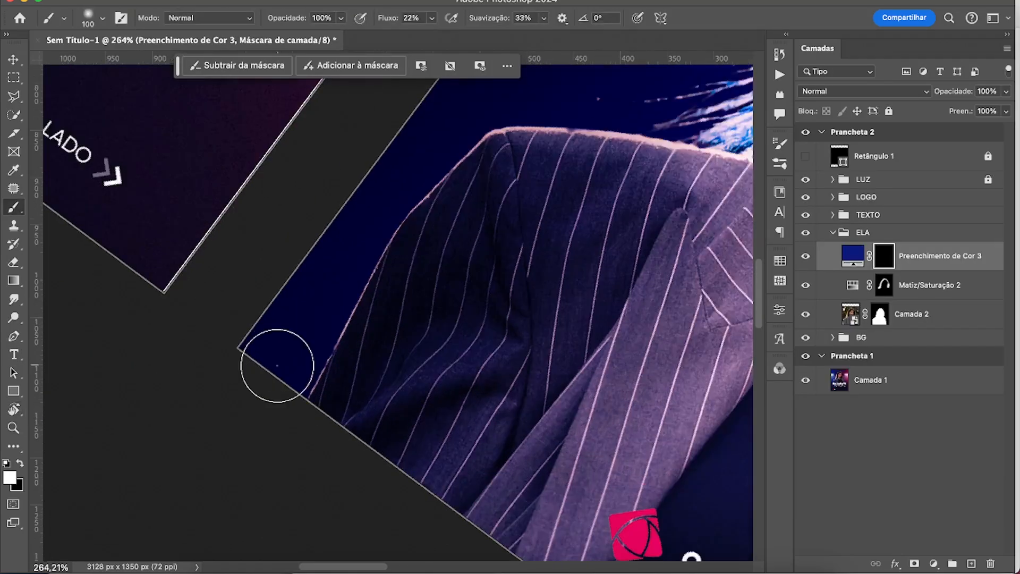
{"action": "mouse_move", "coordinate": [297, 372]}
{"action": "left_mouse_down"}
{"action": "mouse_move", "coordinate": [405, 205]}
{"action": "mouse_move", "coordinate": [534, 137]}
{"action": "left_mouse_up"}
{"action": "left_click_drag", "start_coordinate": [542, 182], "coordinate": [420, 269]}
{"action": "left_click_drag", "start_coordinate": [451, 193], "coordinate": [492, 265]}
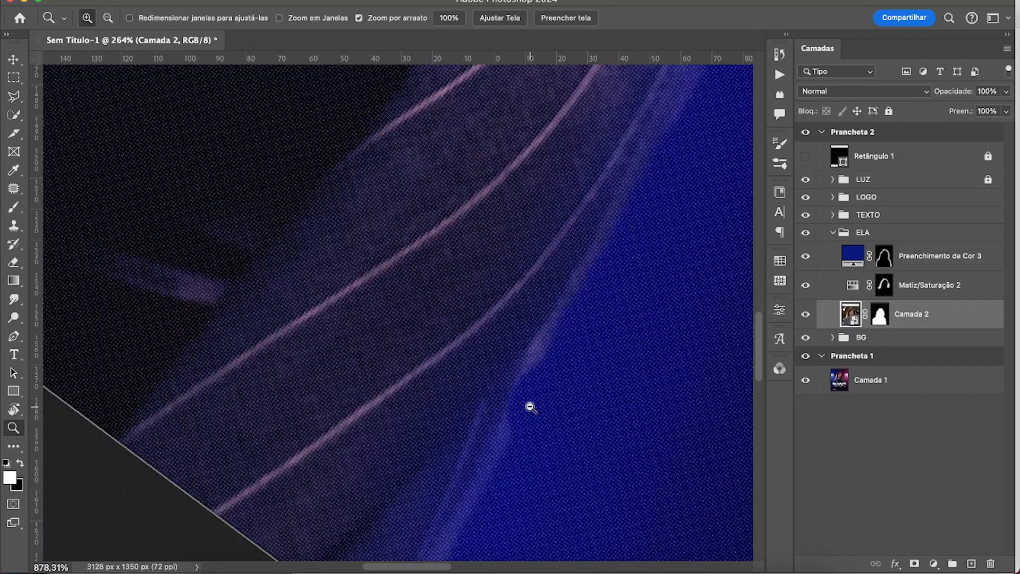
Try to erase the light fringe on the sleeve edge directly on Camada 2, rasterizing its smart object.
{"action": "left_click_drag", "start_coordinate": [530, 407], "coordinate": [516, 408]}
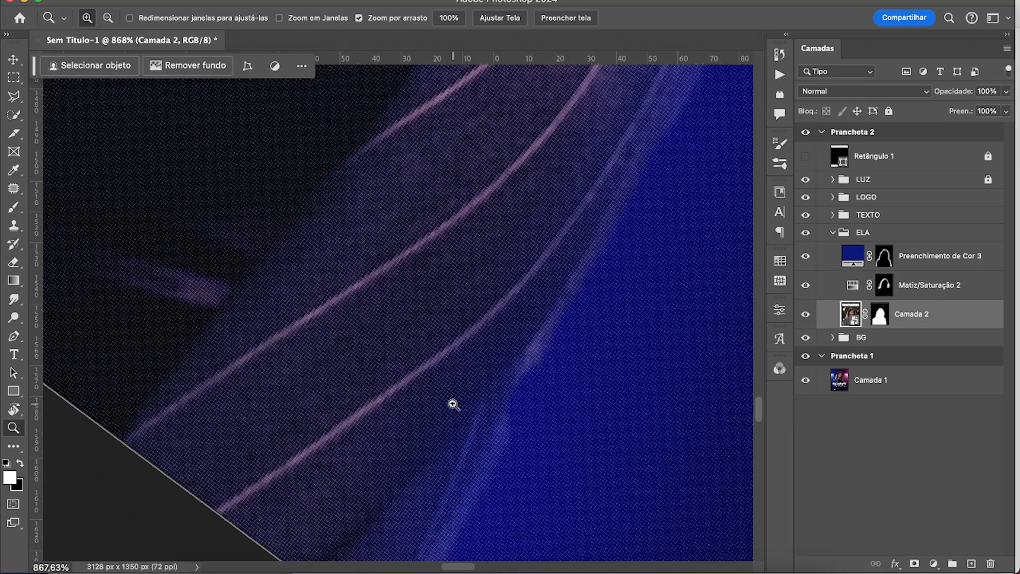
{"action": "key", "text": "e"}
{"action": "left_click", "coordinate": [521, 373]}
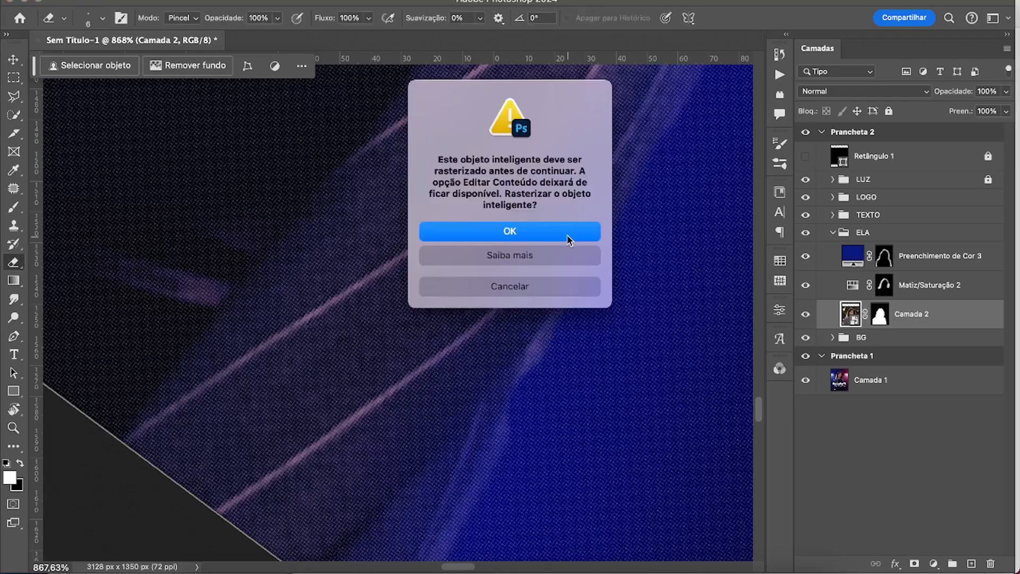
{"action": "left_click", "coordinate": [567, 237]}
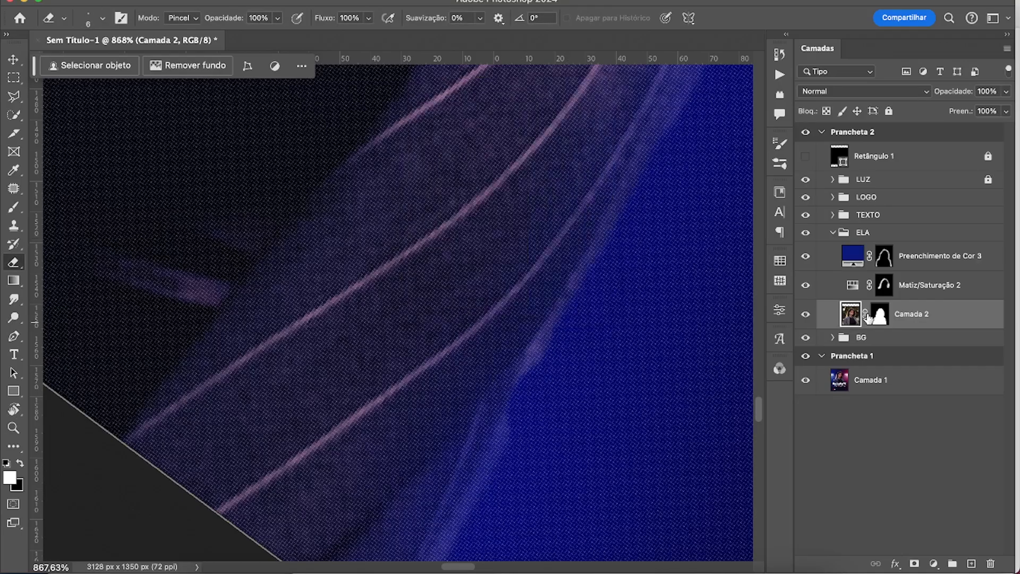
Clean the sleeve's outer edges by painting black on Camada 2's mask with an 8 px brush.
{"action": "left_click", "coordinate": [875, 314]}
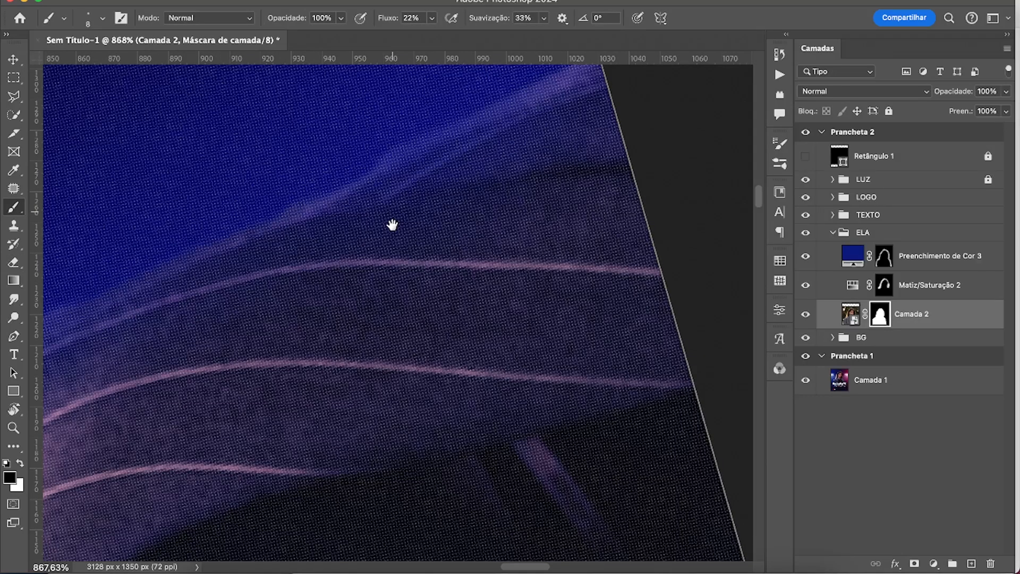
{"action": "left_click_drag", "start_coordinate": [392, 225], "coordinate": [397, 286]}
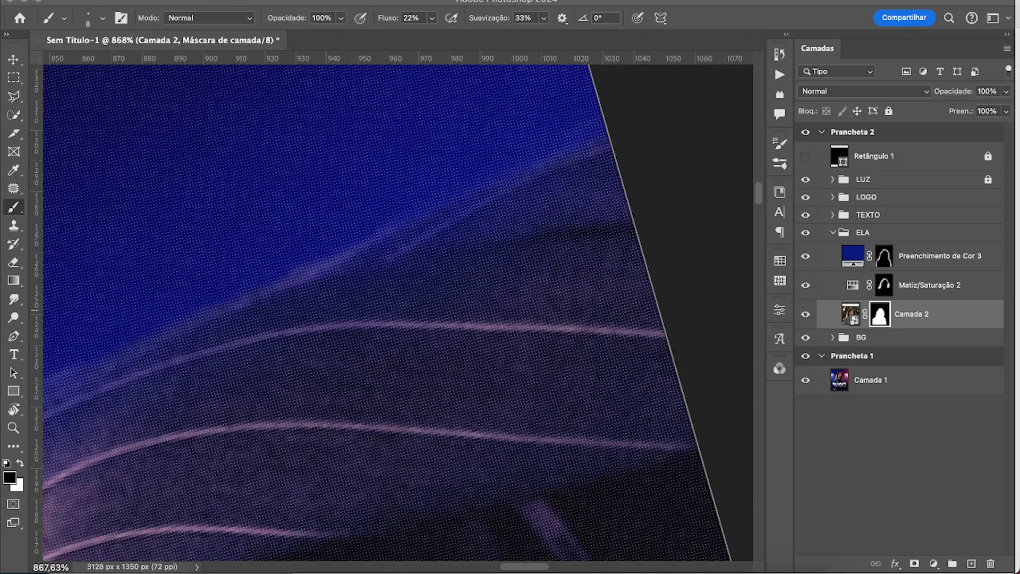
{"action": "left_click", "coordinate": [872, 310]}
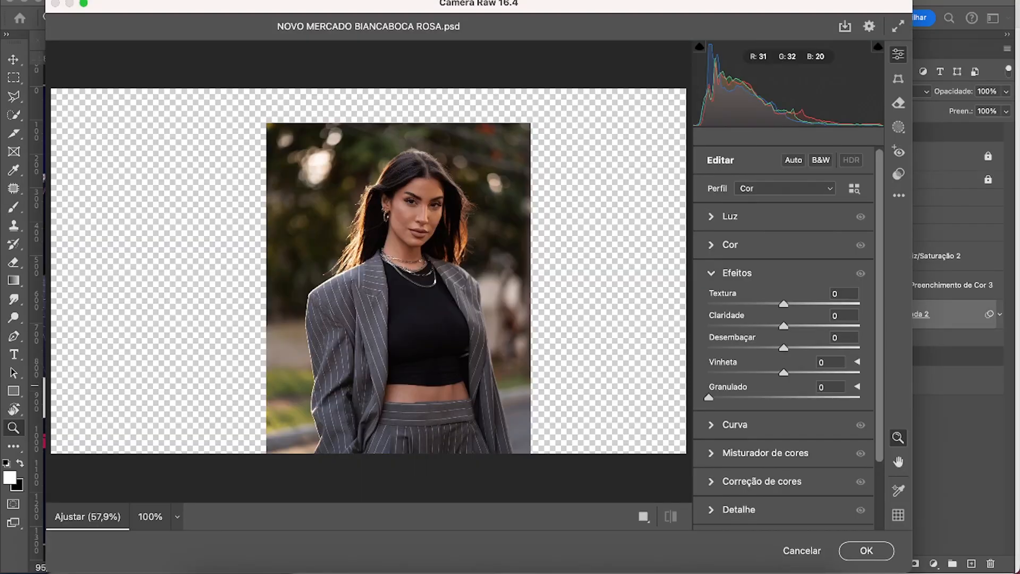
Raise Redução de Ruído for the portrait in the Camera Raw filter's Detalhe settings while checking the face up close.
{"action": "left_click_drag", "start_coordinate": [419, 223], "coordinate": [551, 234]}
{"action": "scroll", "coordinate": [815, 433], "scroll_direction": "down", "scroll_amount": 3}
{"action": "left_click", "coordinate": [738, 451]}
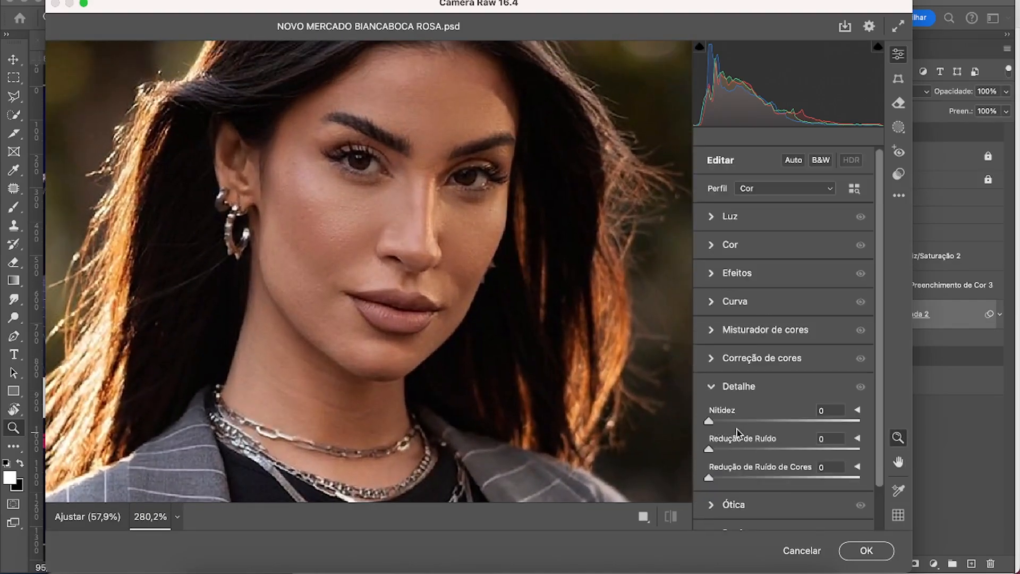
{"action": "left_click_drag", "start_coordinate": [714, 449], "coordinate": [765, 450]}
{"action": "left_click", "coordinate": [711, 386]}
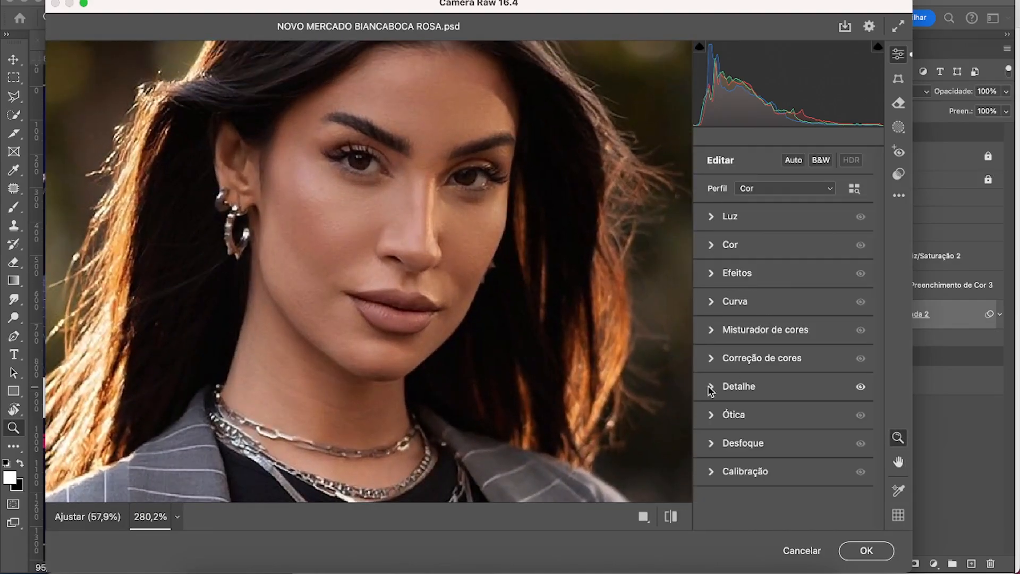
Slightly raise the Camera Raw filter's Efeitos sliders and its Cor sliders for the portrait.
{"action": "left_click", "coordinate": [713, 275]}
{"action": "left_click_drag", "start_coordinate": [784, 304], "coordinate": [791, 347]}
{"action": "left_click", "coordinate": [714, 273]}
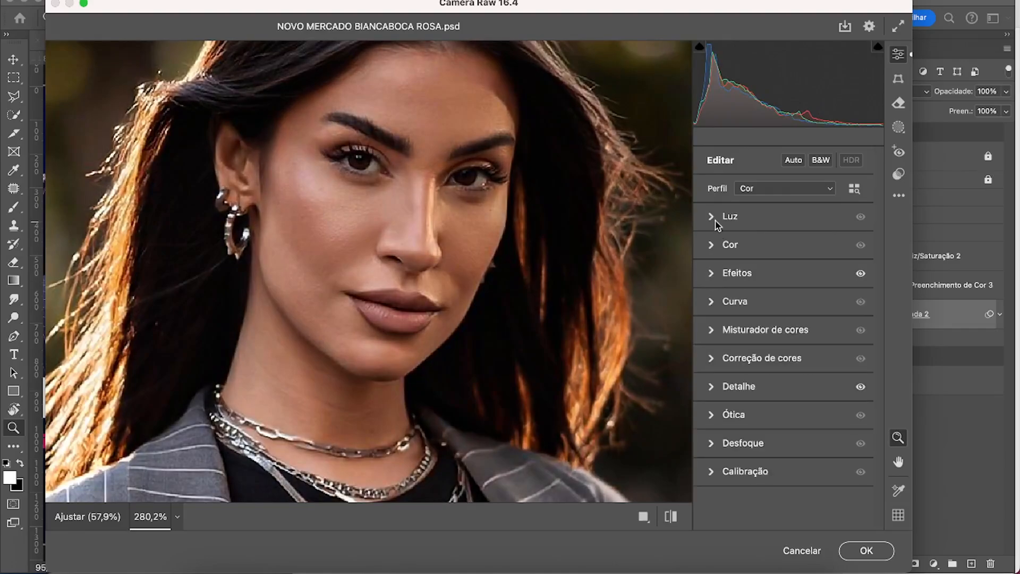
{"action": "left_click", "coordinate": [715, 245]}
{"action": "left_click_drag", "start_coordinate": [784, 301], "coordinate": [790, 322]}
{"action": "left_click_drag", "start_coordinate": [783, 344], "coordinate": [788, 345]}
Slightly raise Contraste in the Luz settings, apply the Camera Raw filter to Camada 2, and compare the portrait with and without it.
{"action": "left_click", "coordinate": [712, 216]}
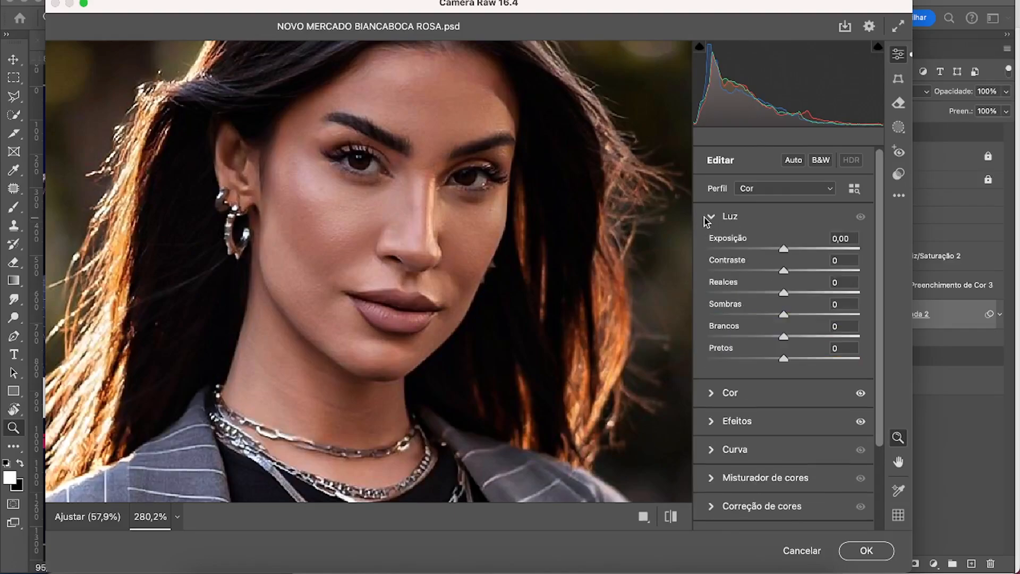
{"action": "left_click_drag", "start_coordinate": [783, 270], "coordinate": [788, 249]}
{"action": "left_click", "coordinate": [867, 550]}
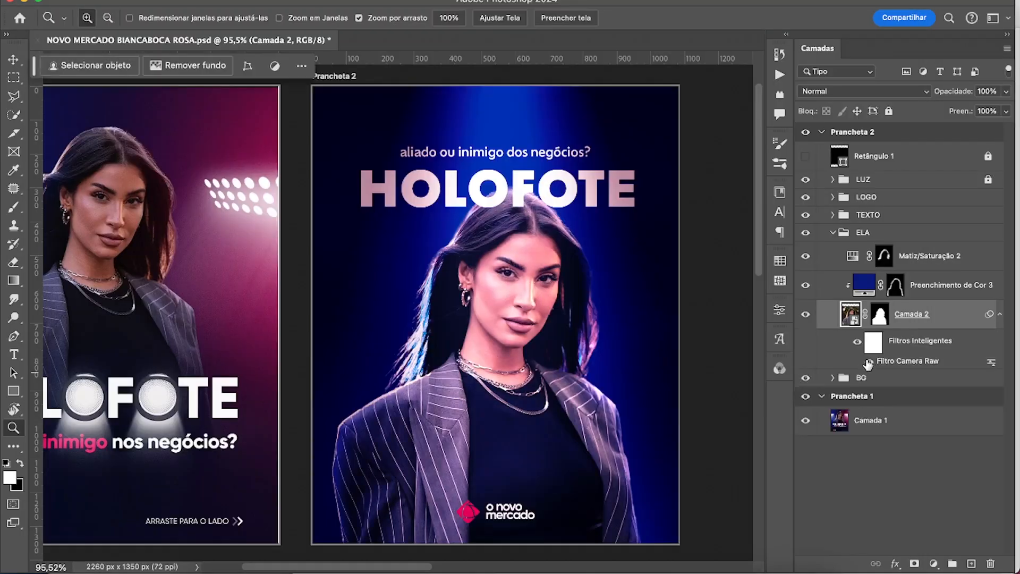
{"action": "left_click", "coordinate": [868, 364]}
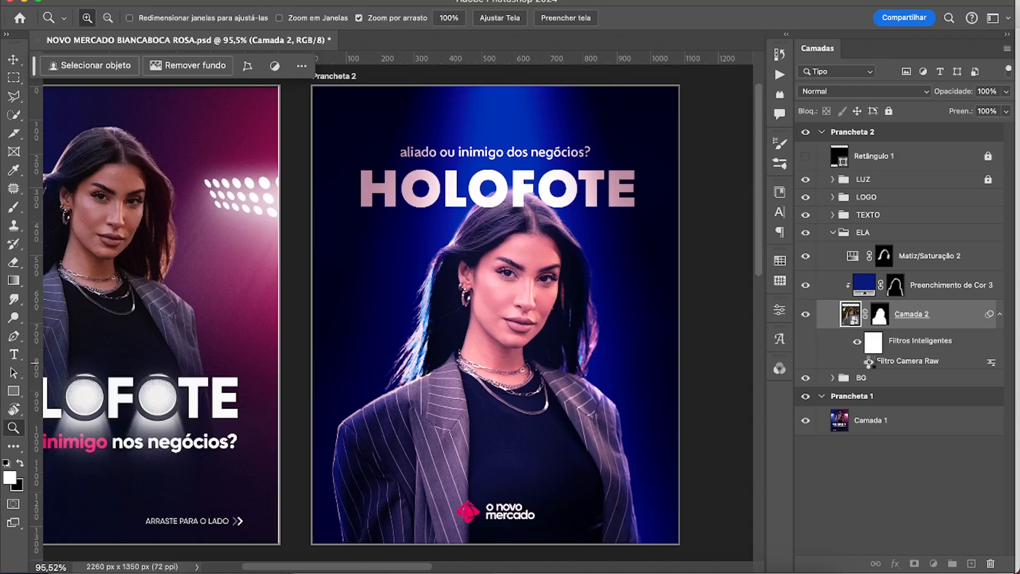
{"action": "left_click", "coordinate": [869, 363]}
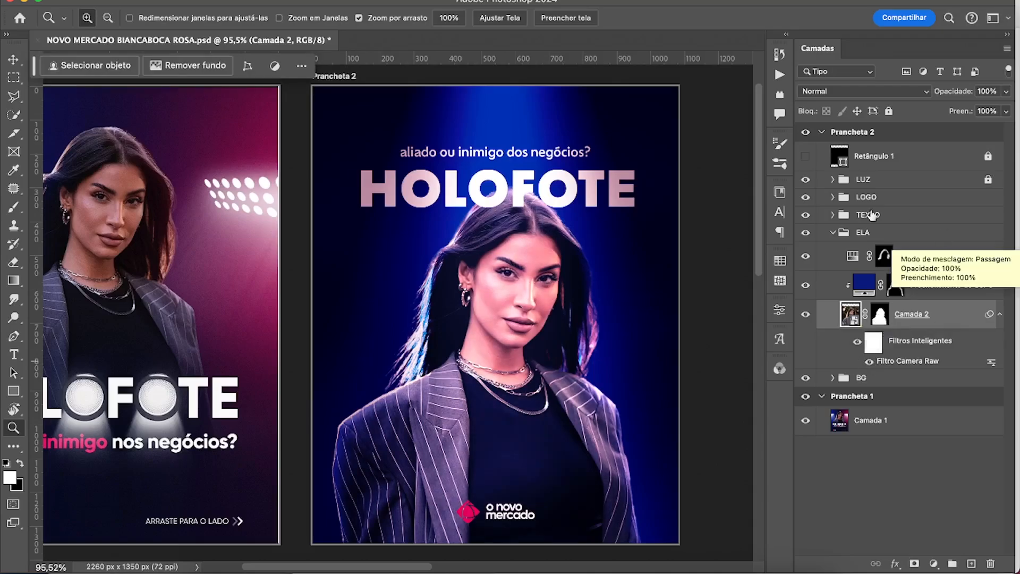
Add a Níveis adjustment above the LUZ group with its white output level lowered to 146.
{"action": "left_click", "coordinate": [877, 181]}
{"action": "left_click", "coordinate": [933, 563]}
{"action": "left_click", "coordinate": [927, 382]}
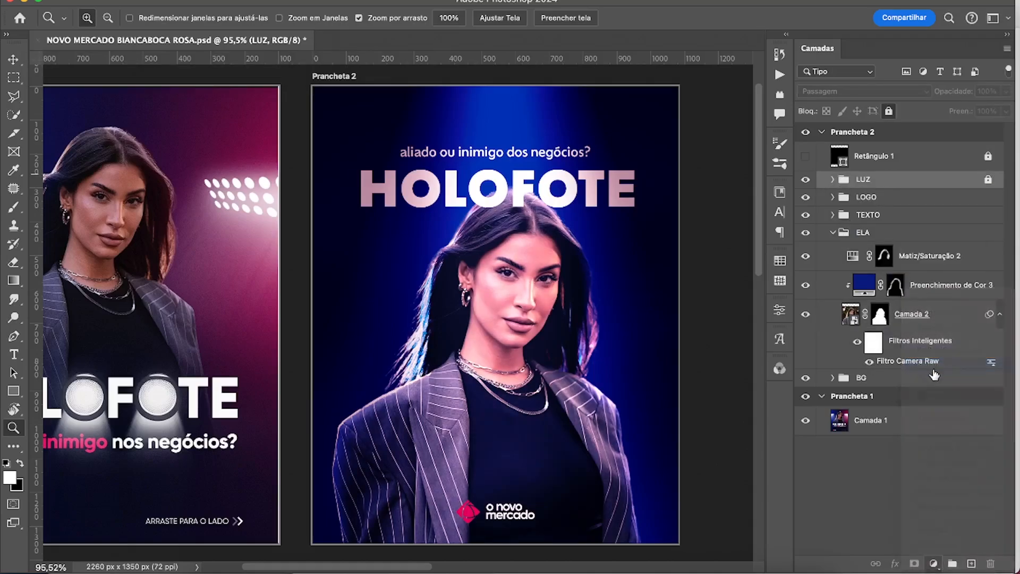
{"action": "left_click_drag", "start_coordinate": [746, 433], "coordinate": [692, 433]}
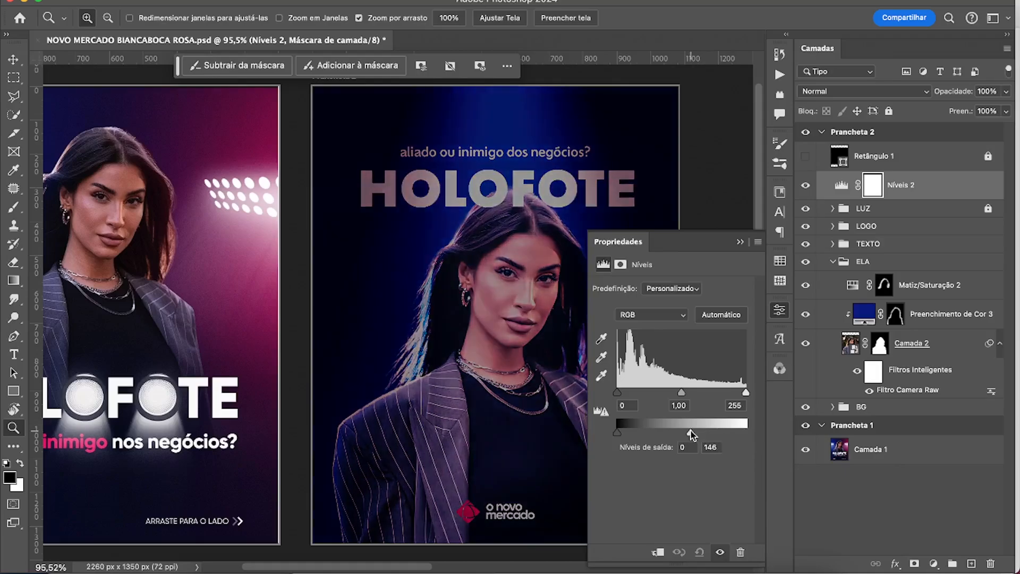
{"action": "left_click", "coordinate": [740, 242]}
Invert the Níveis 2 mask and paint white across the artboard's lower part and sides with a 600 px soft brush.
{"action": "key", "text": "super+i"}
{"action": "key", "text": "b"}
{"action": "scroll", "coordinate": [355, 412], "scroll_direction": "down", "scroll_amount": 2}
{"action": "key", "text": "bracketright"}
{"action": "key", "text": "bracketright"}
{"action": "key", "text": "bracketright"}
{"action": "key", "text": "bracketright"}
{"action": "key", "text": "bracketright"}
{"action": "key", "text": "bracketright"}
{"action": "key", "text": "bracketright"}
{"action": "key", "text": "bracketright"}
{"action": "key", "text": "bracketright"}
{"action": "key", "text": "bracketright"}
{"action": "key", "text": "bracketright"}
{"action": "key", "text": "bracketright"}
{"action": "key", "text": "bracketright"}
{"action": "key", "text": "bracketright"}
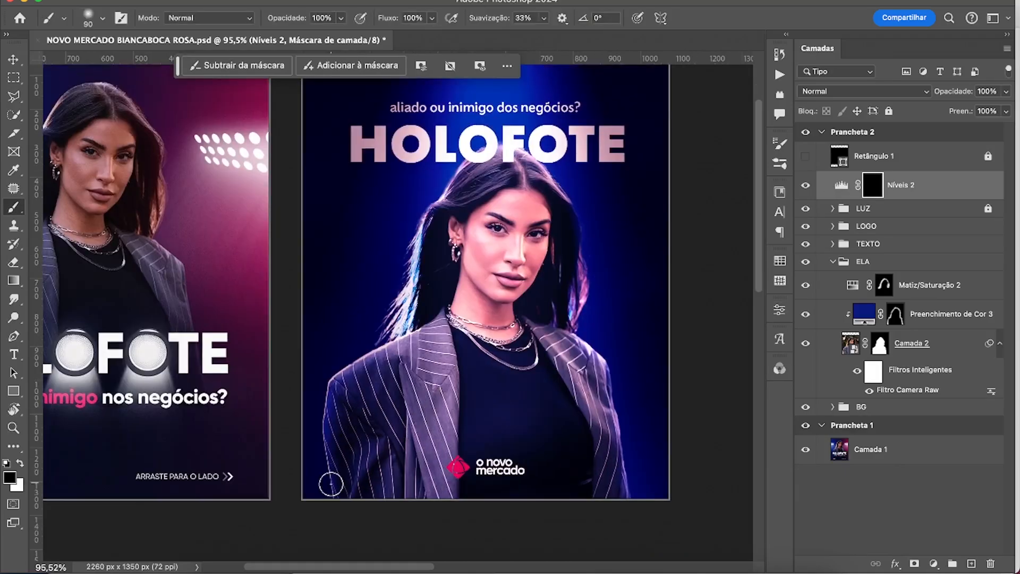
{"action": "key", "text": "x"}
{"action": "mouse_move", "coordinate": [297, 463]}
{"action": "left_mouse_down"}
{"action": "mouse_move", "coordinate": [460, 505]}
{"action": "mouse_move", "coordinate": [688, 469]}
{"action": "left_mouse_up"}
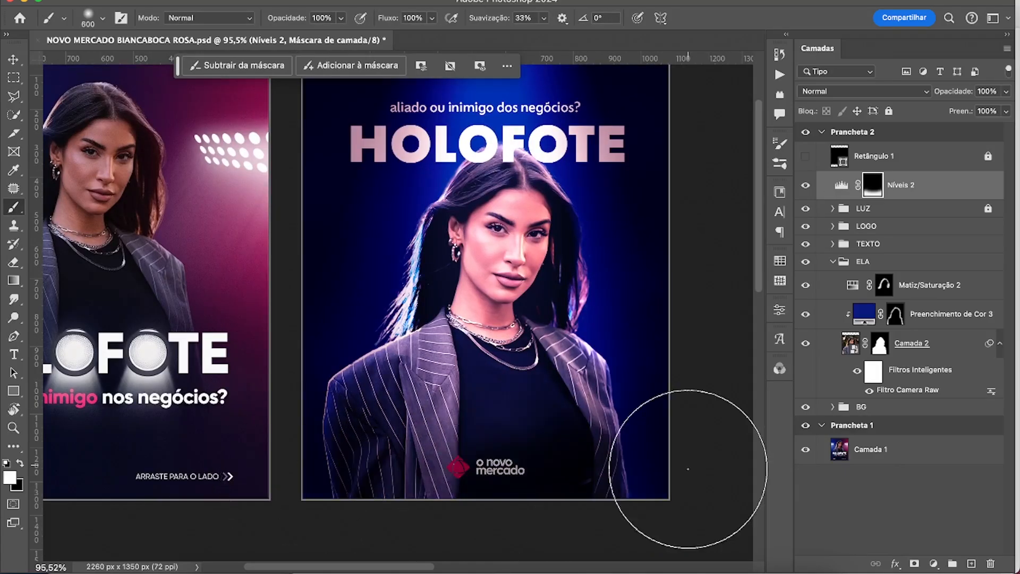
{"action": "left_click_drag", "start_coordinate": [272, 344], "coordinate": [667, 442]}
{"action": "scroll", "coordinate": [678, 410], "scroll_direction": "up", "scroll_amount": 2}
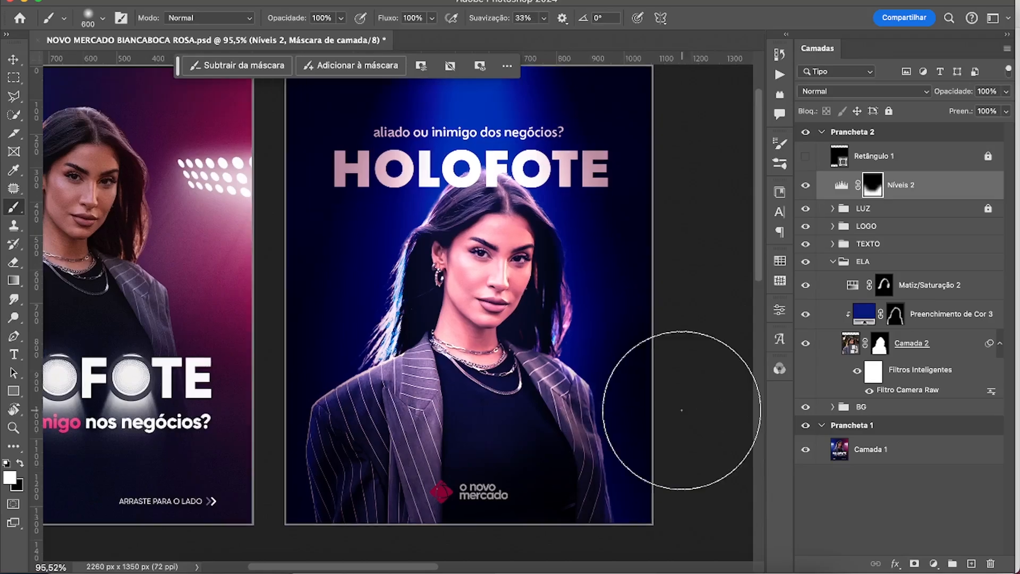
Move the Níveis 2 adjustment into the ELA group, directly above Matiz/Saturação 2.
{"action": "left_click_drag", "start_coordinate": [937, 190], "coordinate": [937, 262]}
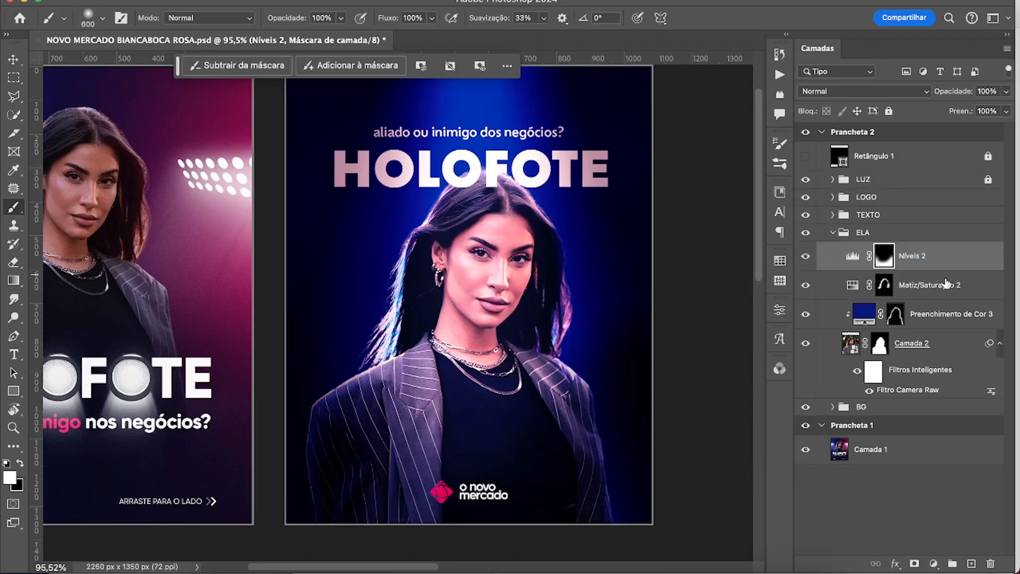
{"action": "scroll", "coordinate": [664, 350], "scroll_direction": "left", "scroll_amount": 3}
{"action": "scroll", "coordinate": [665, 350], "scroll_direction": "left", "scroll_amount": 3}
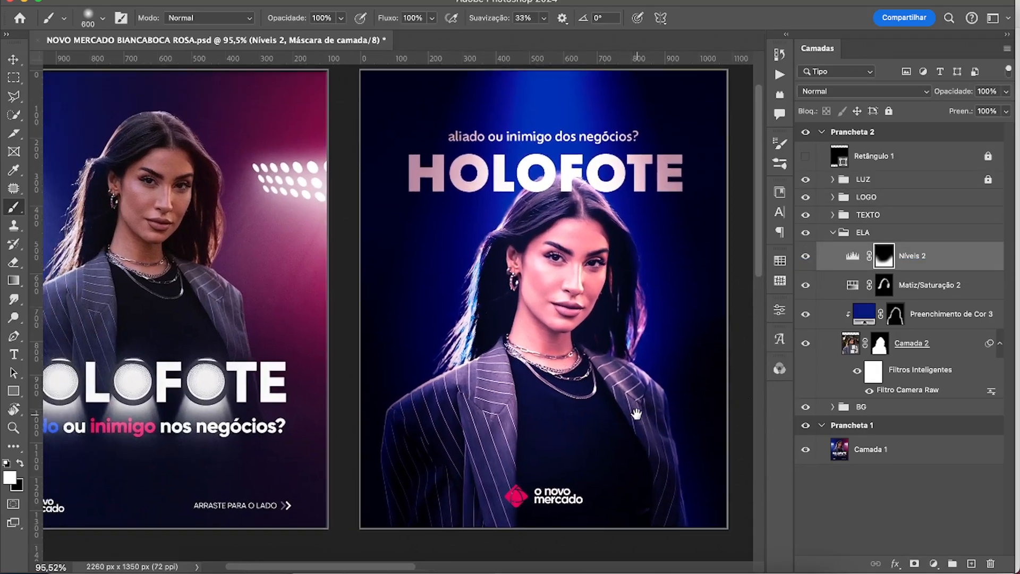
{"action": "left_click_drag", "start_coordinate": [644, 412], "coordinate": [637, 410]}
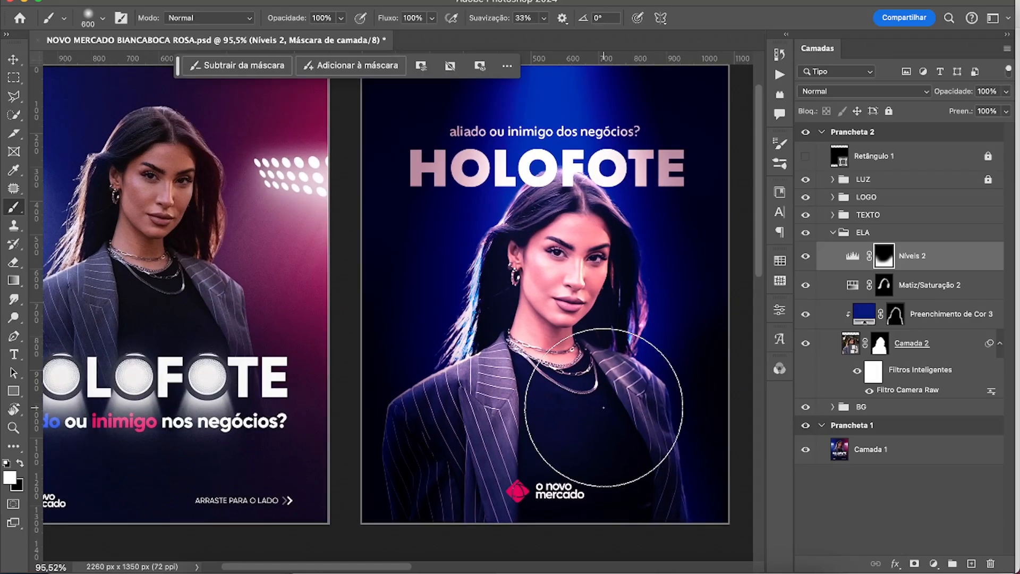
{"action": "mouse_move", "coordinate": [534, 363]}
{"action": "left_mouse_down"}
{"action": "mouse_move", "coordinate": [617, 375]}
{"action": "mouse_move", "coordinate": [491, 371]}
{"action": "left_mouse_up"}
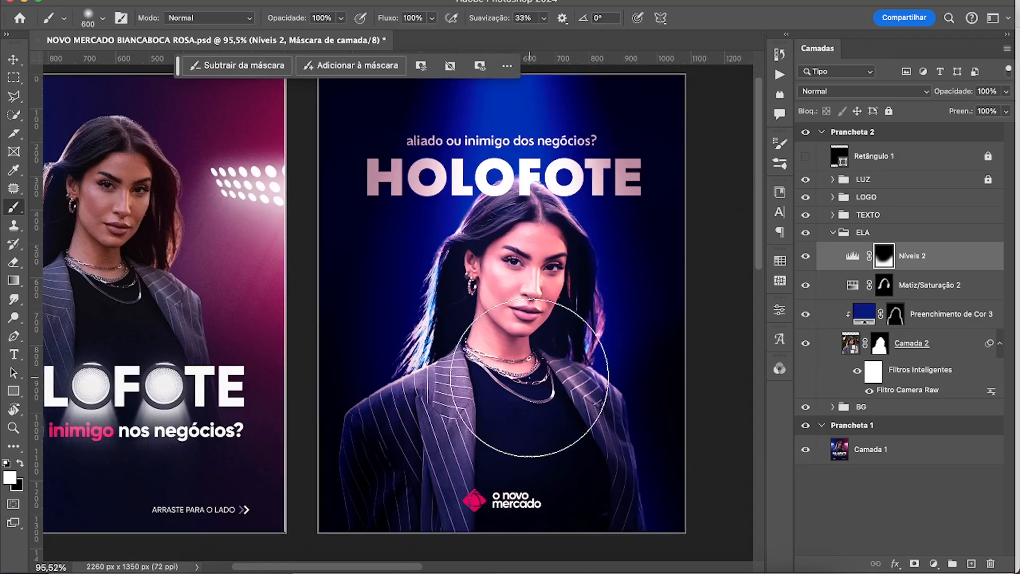
{"action": "left_click", "coordinate": [853, 255]}
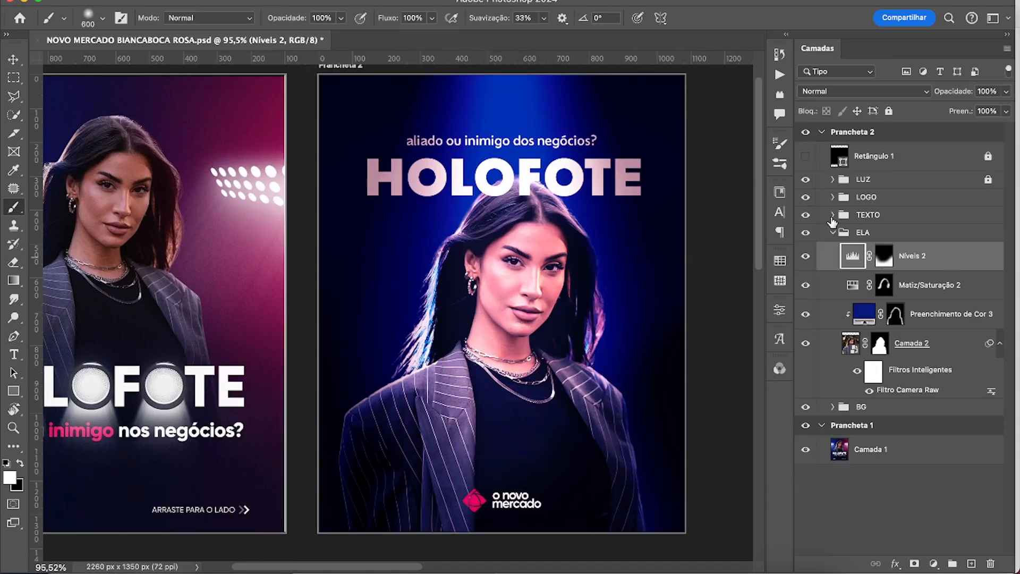
Duplicate the Holofote text from the TEXTO group into the BG group and place the copy just below the title.
{"action": "left_click", "coordinate": [832, 215]}
{"action": "left_click", "coordinate": [885, 267]}
{"action": "key", "text": "v"}
{"action": "left_click_drag", "start_coordinate": [885, 268], "coordinate": [884, 468]}
{"action": "scroll", "coordinate": [553, 183], "scroll_direction": "up", "scroll_amount": 1}
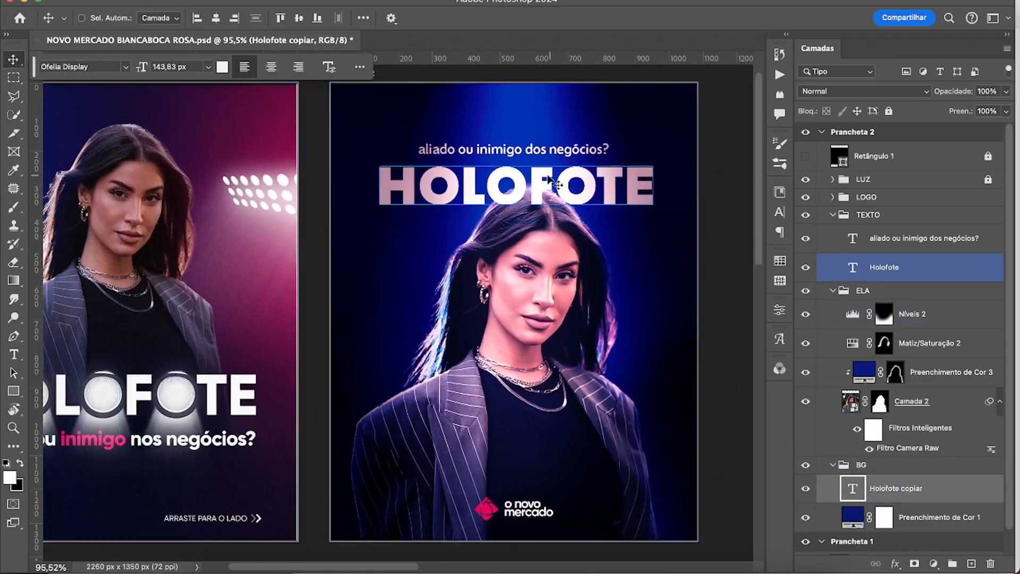
{"action": "left_click_drag", "start_coordinate": [553, 184], "coordinate": [552, 234]}
{"action": "left_click", "coordinate": [526, 276], "text": "ctrl"}
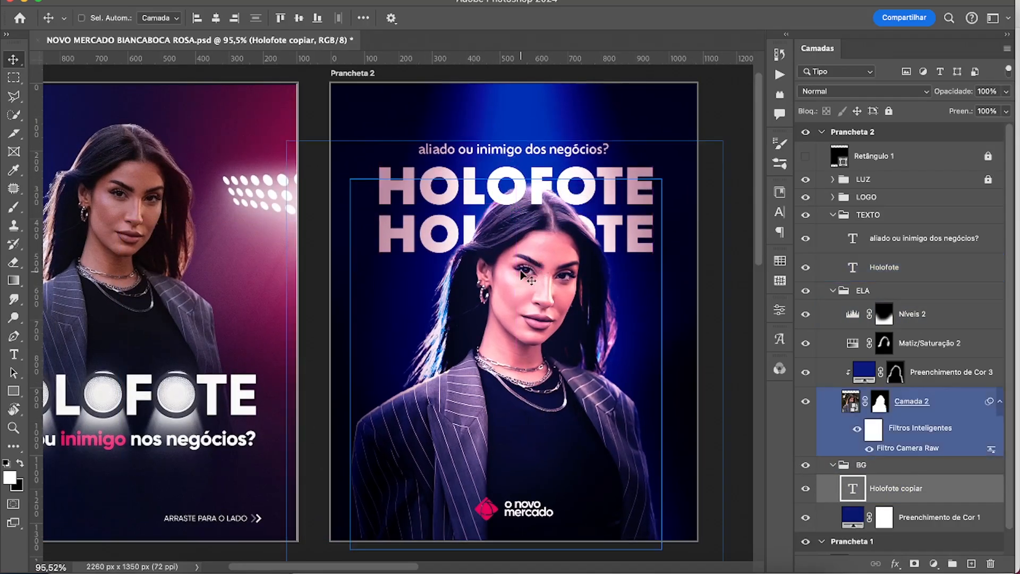
Set the blending mode of the Holofote copy in the BG group to Sobrepor.
{"action": "left_click", "coordinate": [895, 488]}
{"action": "left_click", "coordinate": [863, 91]}
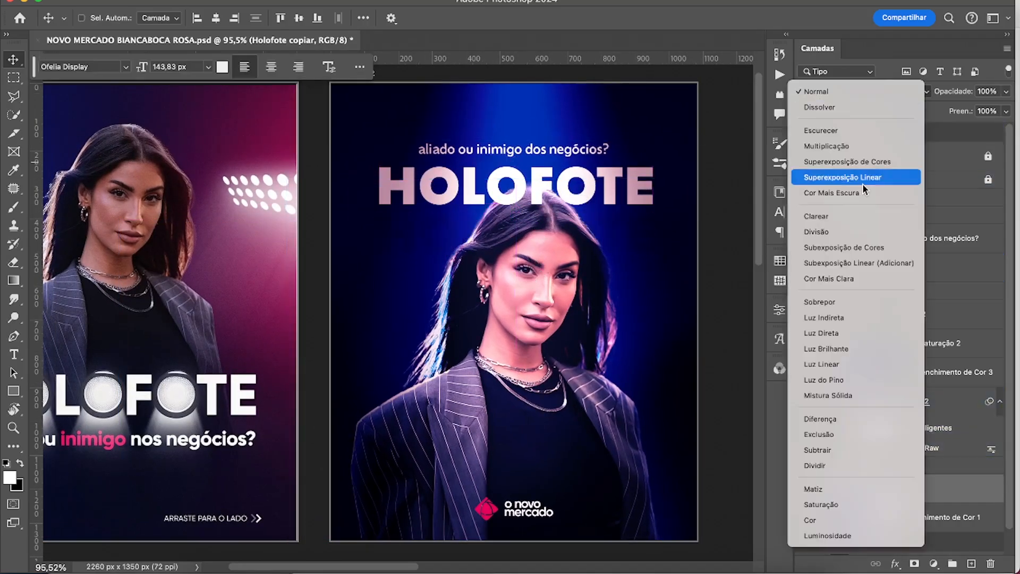
{"action": "left_click", "coordinate": [821, 310]}
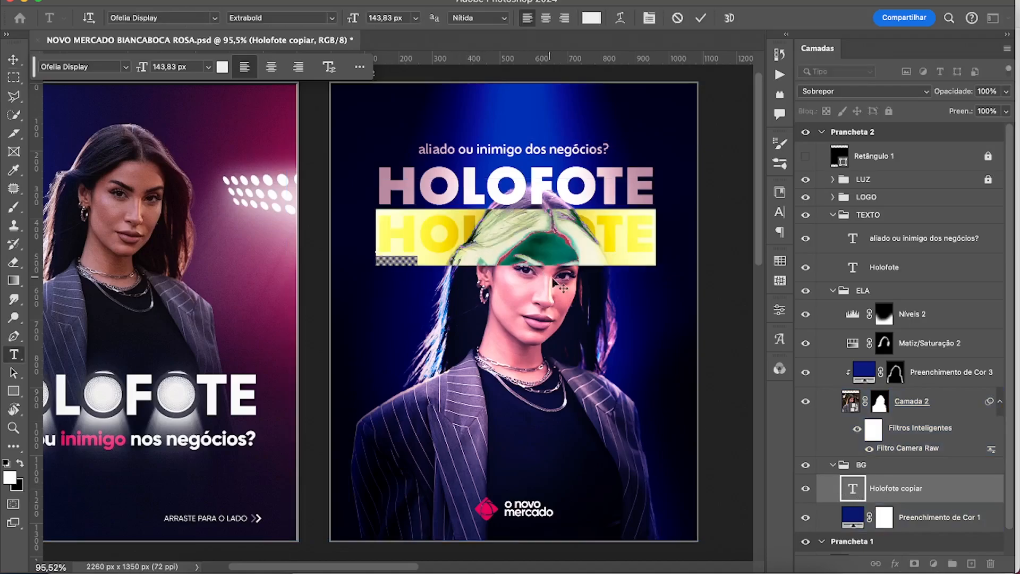
Try the Holofote copy enlarged to about 396% behind the portrait and delete it.
{"action": "left_click", "coordinate": [523, 310], "text": "ctrl"}
{"action": "key", "text": "super+t"}
{"action": "left_click_drag", "start_coordinate": [517, 263], "coordinate": [518, 346]}
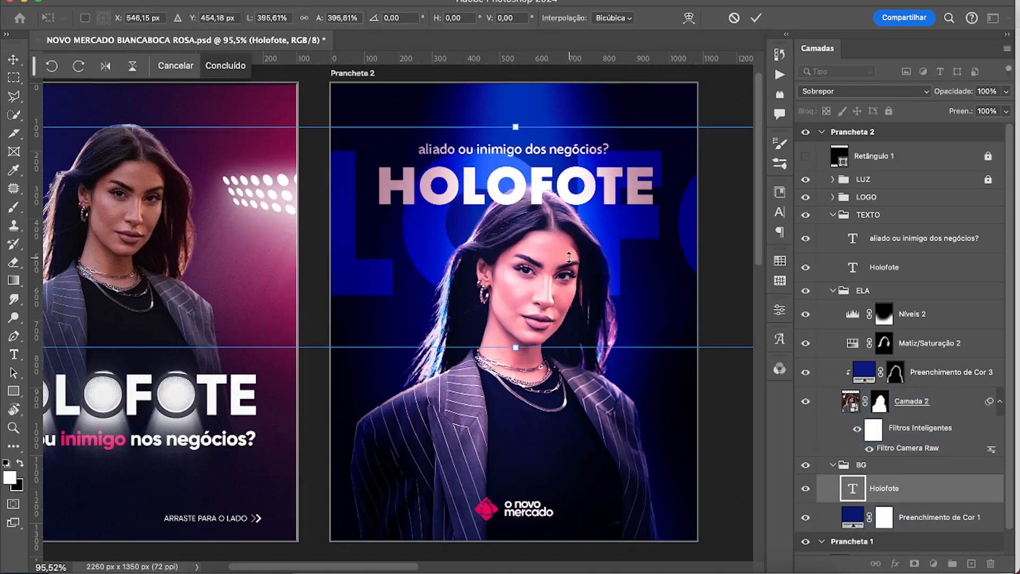
{"action": "left_click_drag", "start_coordinate": [561, 259], "coordinate": [609, 325]}
{"action": "key", "text": "Return"}
{"action": "key", "text": "Delete"}
Draw a circle about 726 px wide above Preenchimento de Cor 1 and centre it behind the portrait's head.
{"action": "key", "text": "u"}
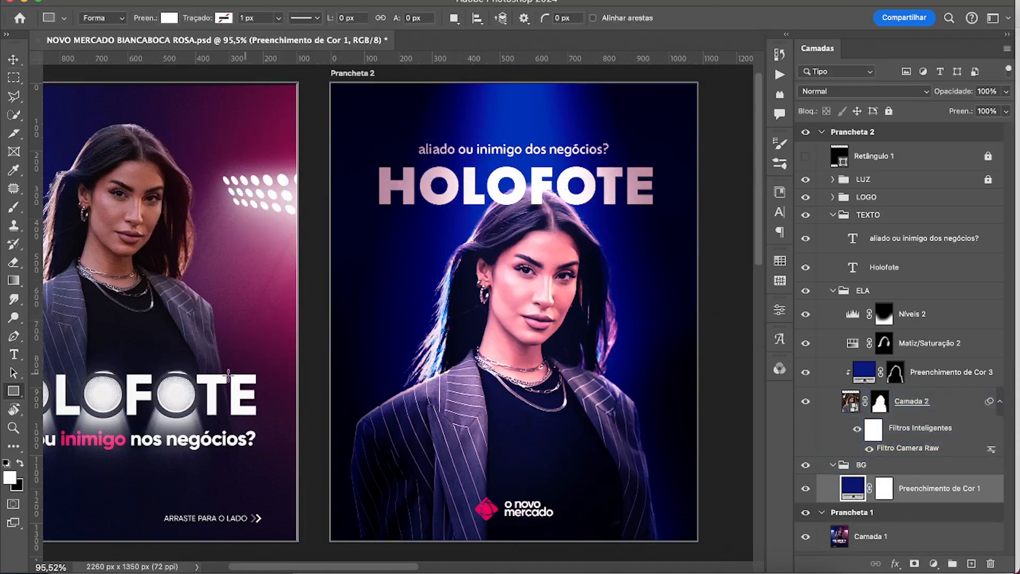
{"action": "right_click", "coordinate": [11, 396]}
{"action": "left_click", "coordinate": [64, 401]}
{"action": "left_click_drag", "start_coordinate": [426, 203], "coordinate": [671, 448]}
{"action": "left_click", "coordinate": [739, 241]}
{"action": "key", "text": "v"}
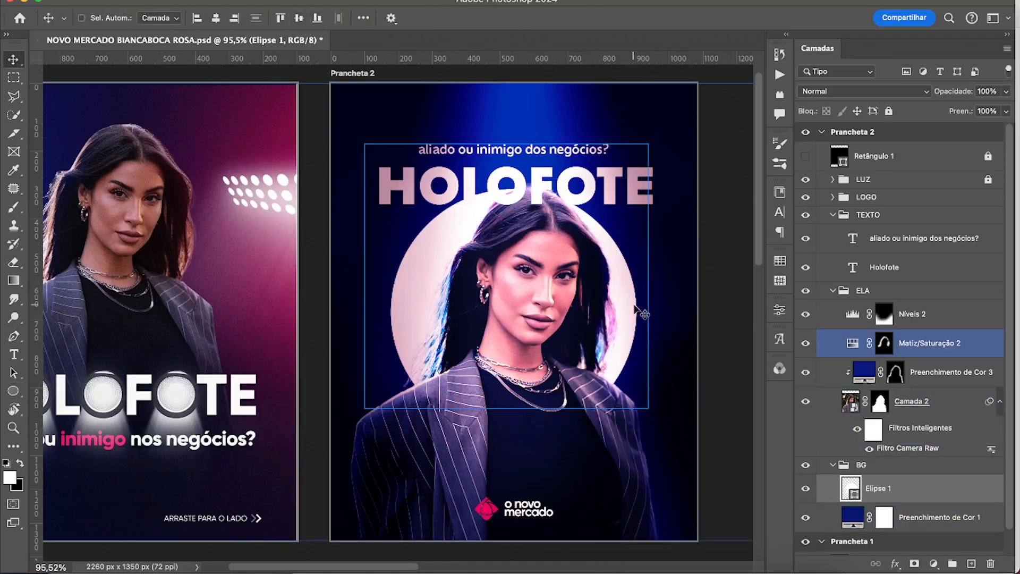
Set the fill of the circle behind the portrait to bright pink.
{"action": "key", "text": "u"}
{"action": "left_click", "coordinate": [169, 19]}
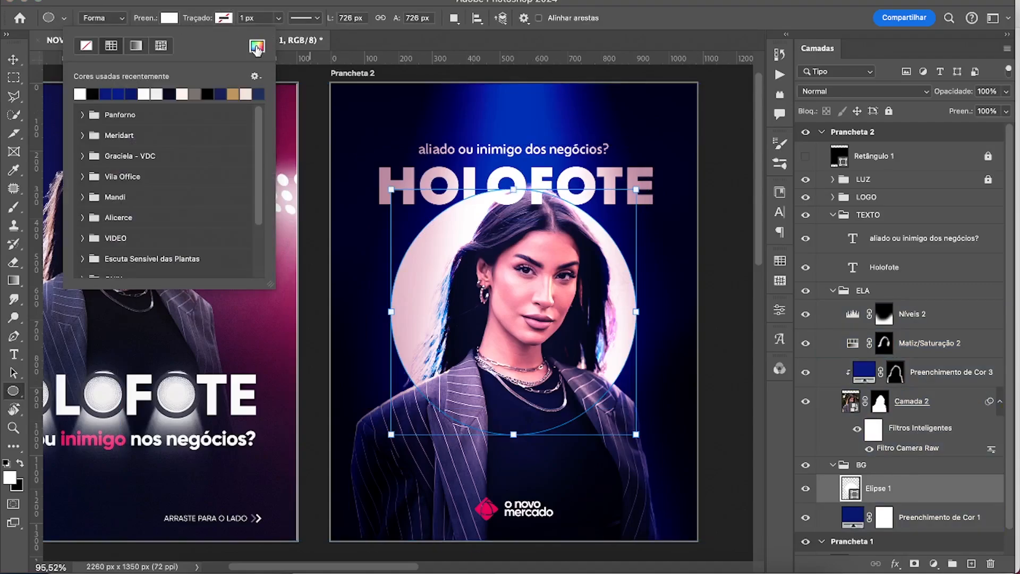
{"action": "left_click", "coordinate": [256, 47]}
{"action": "left_click", "coordinate": [808, 292]}
{"action": "left_click", "coordinate": [967, 247]}
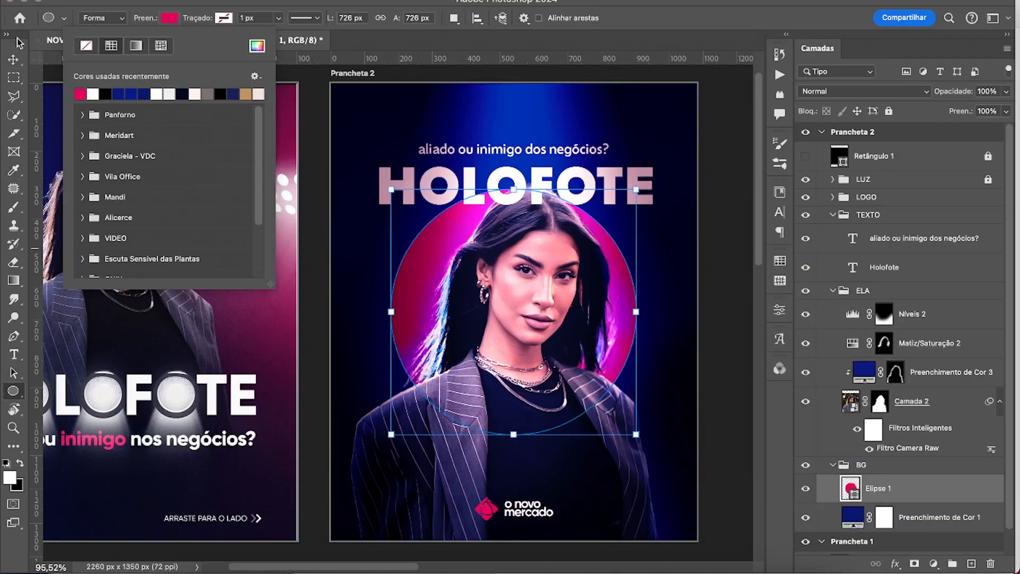
Clip Matiz/Saturação 2 to the portrait stack in the ELA group, with Níveis 2 left unclipped above it.
{"action": "left_click", "coordinate": [13, 59]}
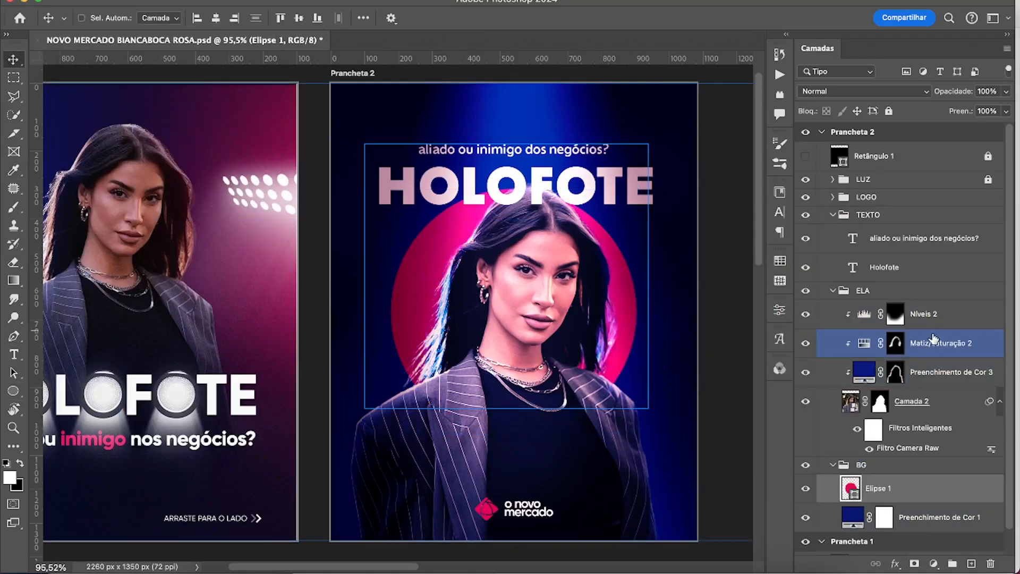
{"action": "left_click", "coordinate": [940, 322]}
{"action": "key", "text": "super+alt+g"}
{"action": "scroll", "coordinate": [743, 353], "scroll_direction": "left", "scroll_amount": 1}
Centre the pink circle horizontally and vertically on Prancheta 2.
{"action": "left_click", "coordinate": [881, 493]}
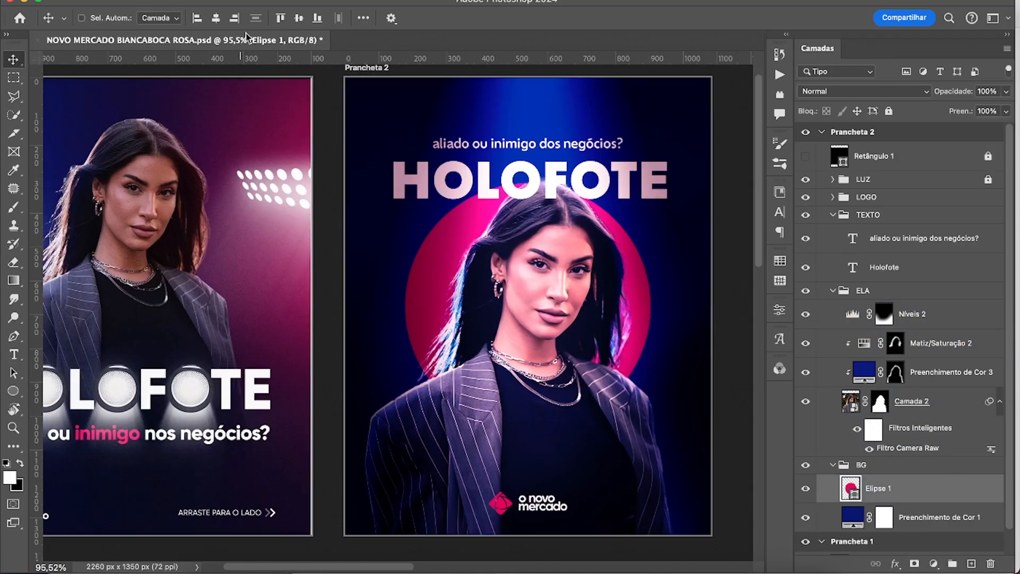
{"action": "left_click_drag", "start_coordinate": [639, 304], "coordinate": [649, 289]}
{"action": "scroll", "coordinate": [637, 324], "scroll_direction": "up", "scroll_amount": 1}
{"action": "key", "text": "z"}
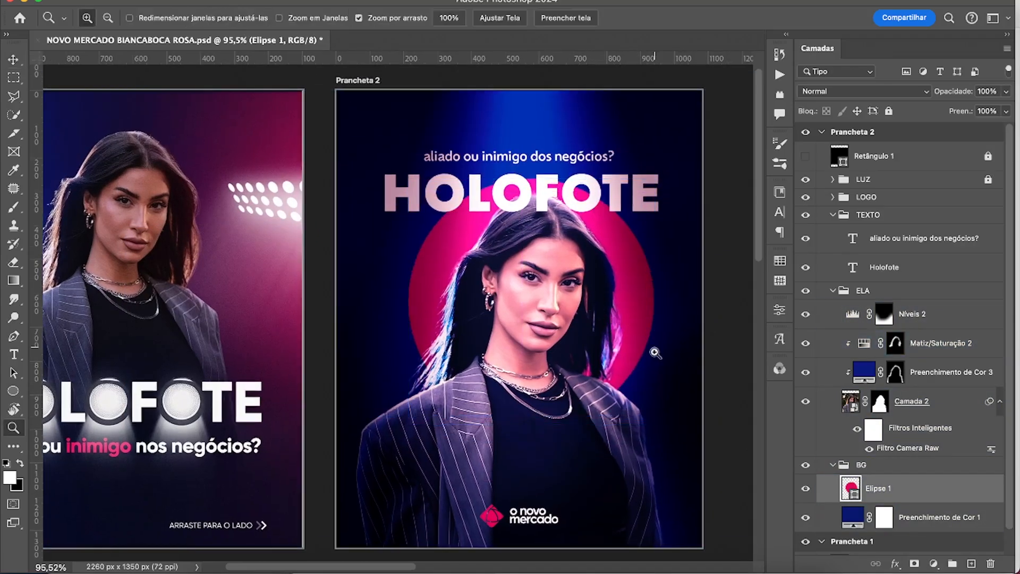
{"action": "left_click_drag", "start_coordinate": [650, 363], "coordinate": [603, 366]}
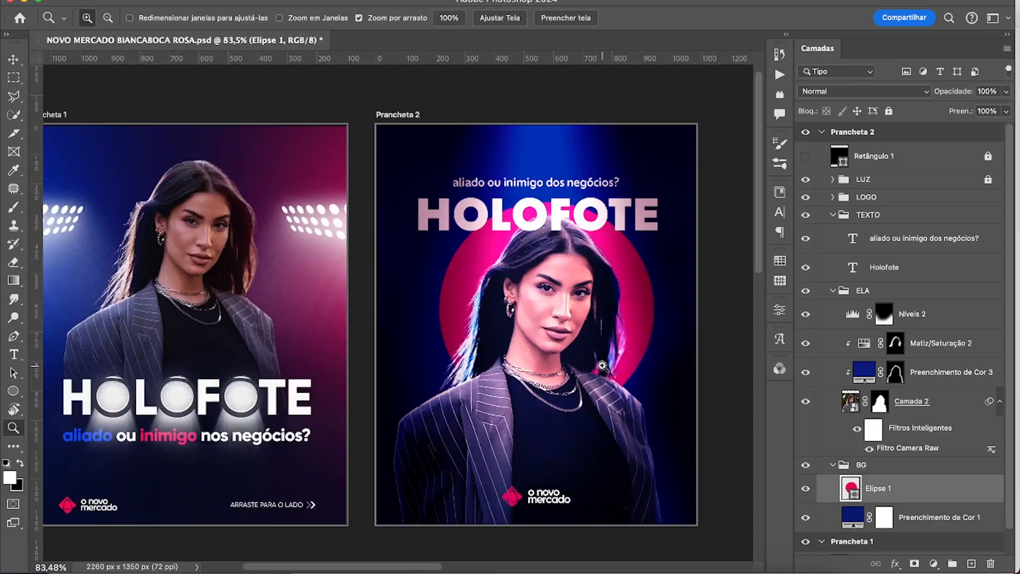
{"action": "key", "text": "v"}
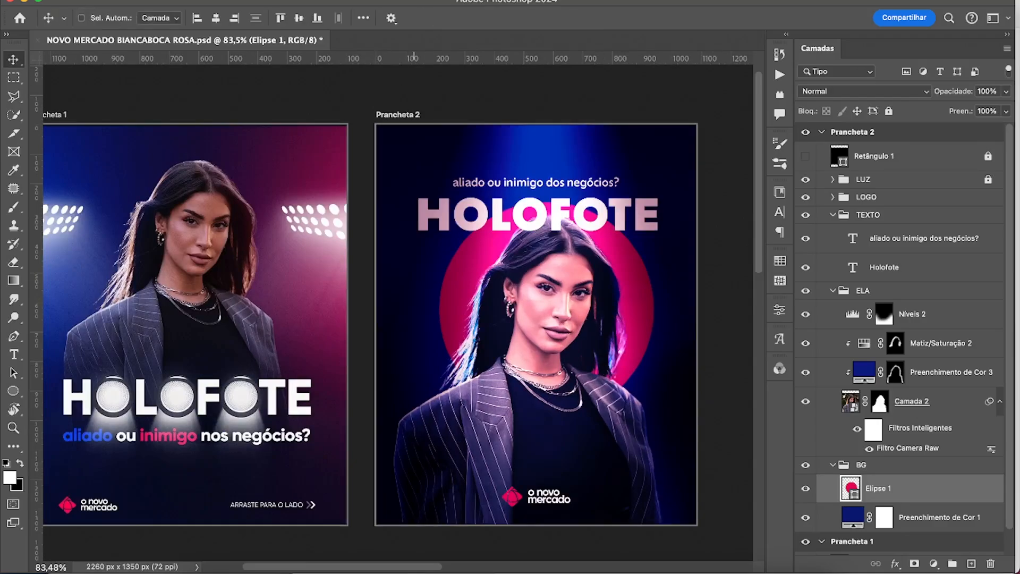
{"action": "left_click", "coordinate": [216, 20]}
{"action": "left_click", "coordinate": [300, 20]}
Shift the whole ELA portrait group slightly down in front of the pink circle.
{"action": "left_click", "coordinate": [858, 291]}
{"action": "left_click", "coordinate": [832, 290]}
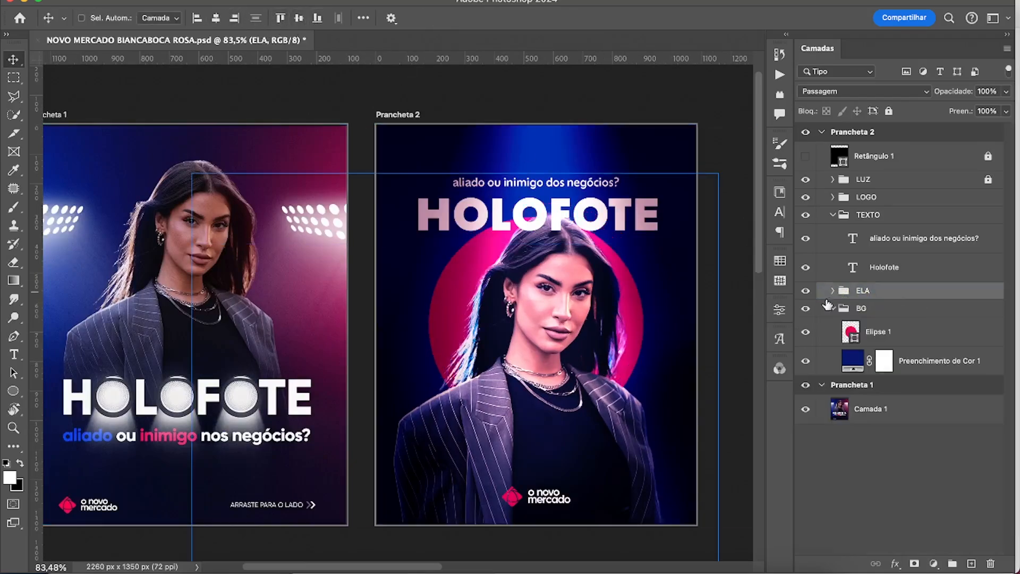
{"action": "left_click_drag", "start_coordinate": [582, 355], "coordinate": [582, 371]}
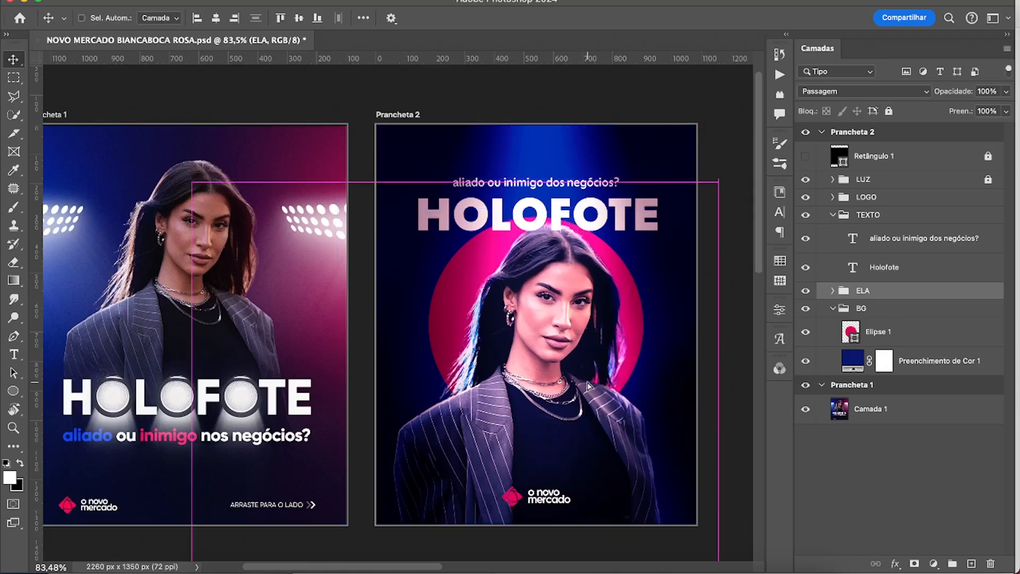
Adjust the hue and saturation of the Amarelos range in Matiz/Saturação 2.
{"action": "left_click", "coordinate": [832, 290]}
{"action": "left_click", "coordinate": [797, 349]}
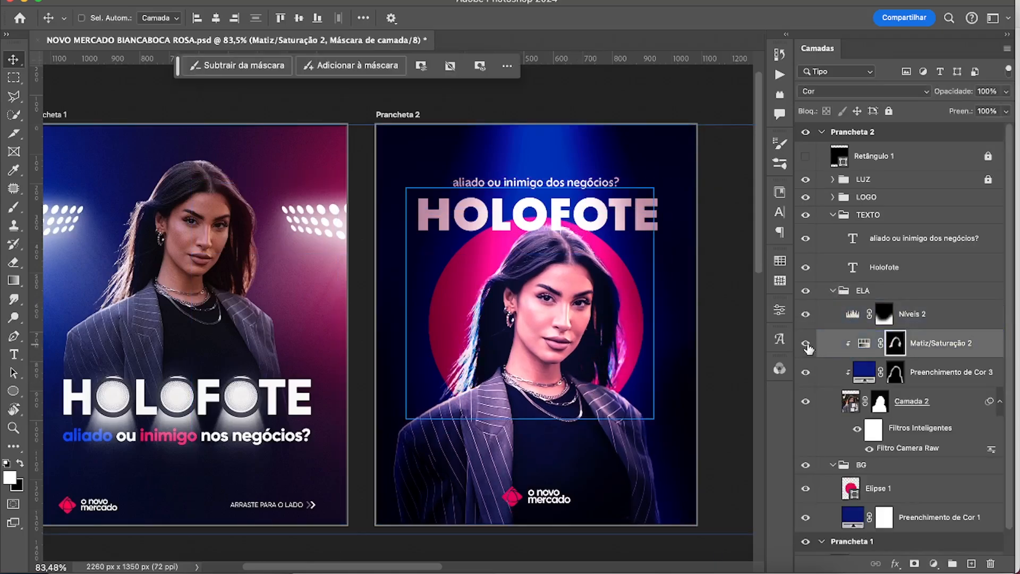
{"action": "double_click", "coordinate": [864, 342]}
{"action": "left_click", "coordinate": [667, 308]}
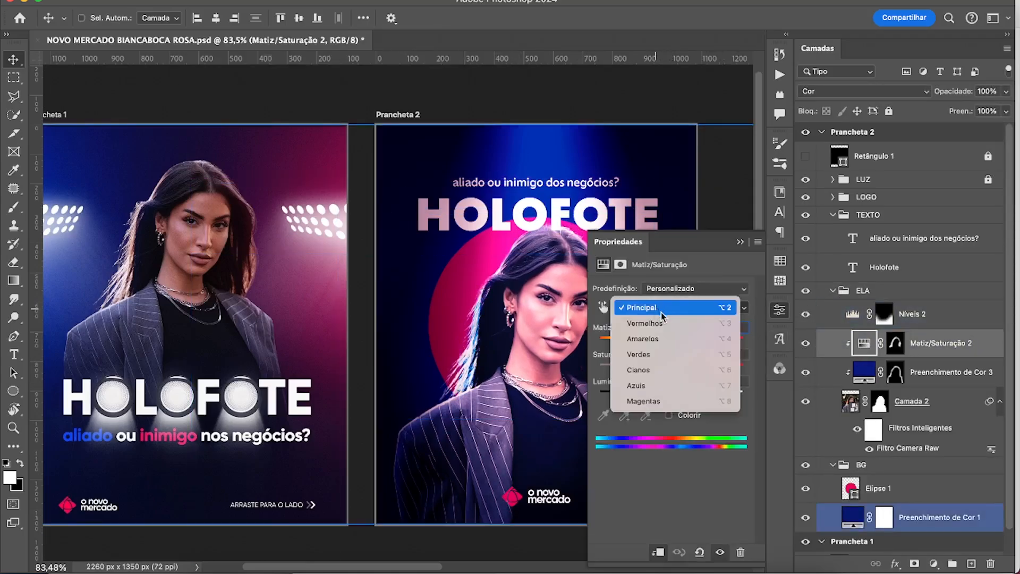
{"action": "left_click", "coordinate": [664, 337]}
{"action": "left_click_drag", "start_coordinate": [614, 344], "coordinate": [626, 344]}
{"action": "left_click_drag", "start_coordinate": [706, 369], "coordinate": [680, 394]}
{"action": "left_click", "coordinate": [739, 241]}
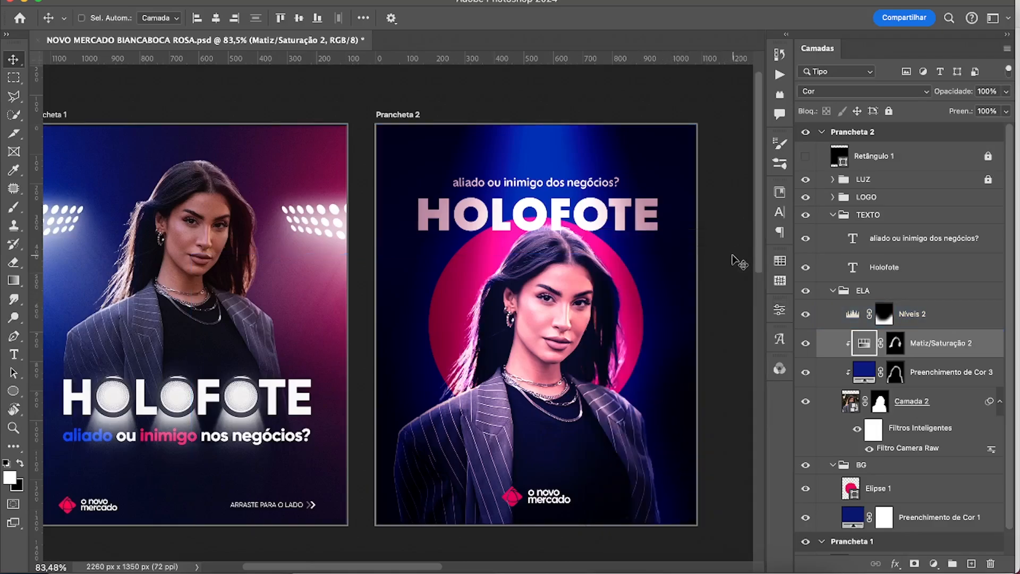
Set the blending mode of Matiz/Saturação 2 to Normal and toggle its visibility to compare.
{"action": "left_click", "coordinate": [910, 92]}
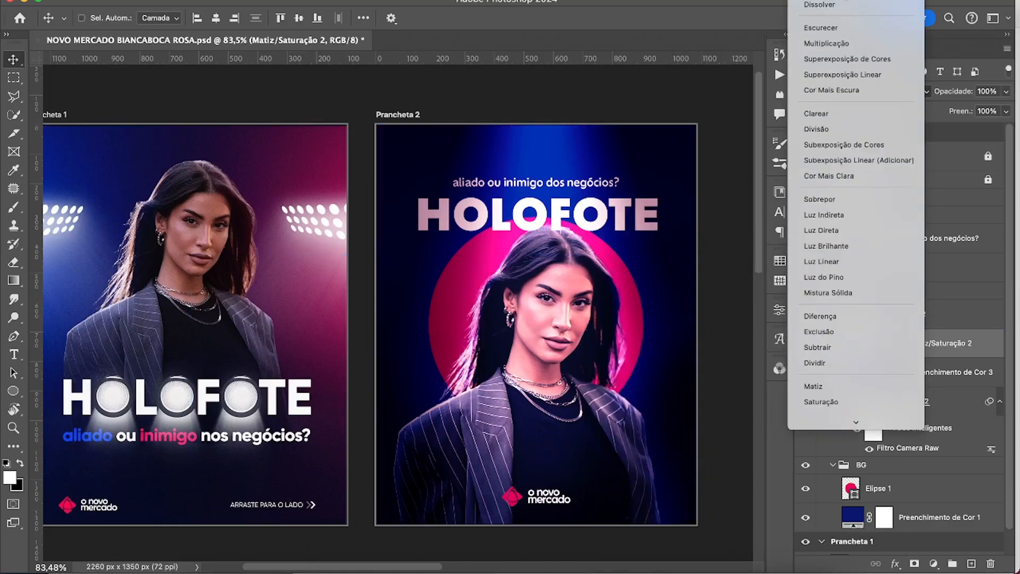
{"action": "left_click", "coordinate": [843, 0]}
{"action": "left_click", "coordinate": [807, 345]}
{"action": "left_click", "coordinate": [807, 346]}
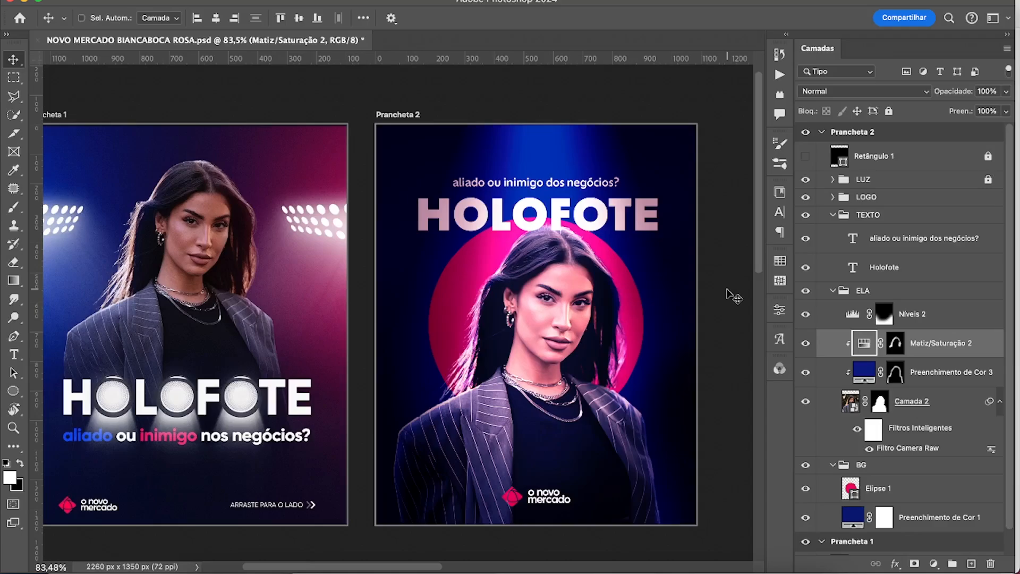
{"action": "left_click_drag", "start_coordinate": [904, 488], "coordinate": [903, 313]}
Add a Levels adjustment above the Holofote text with input white 27 and output black 22, and invert its mask.
{"action": "left_click", "coordinate": [920, 267]}
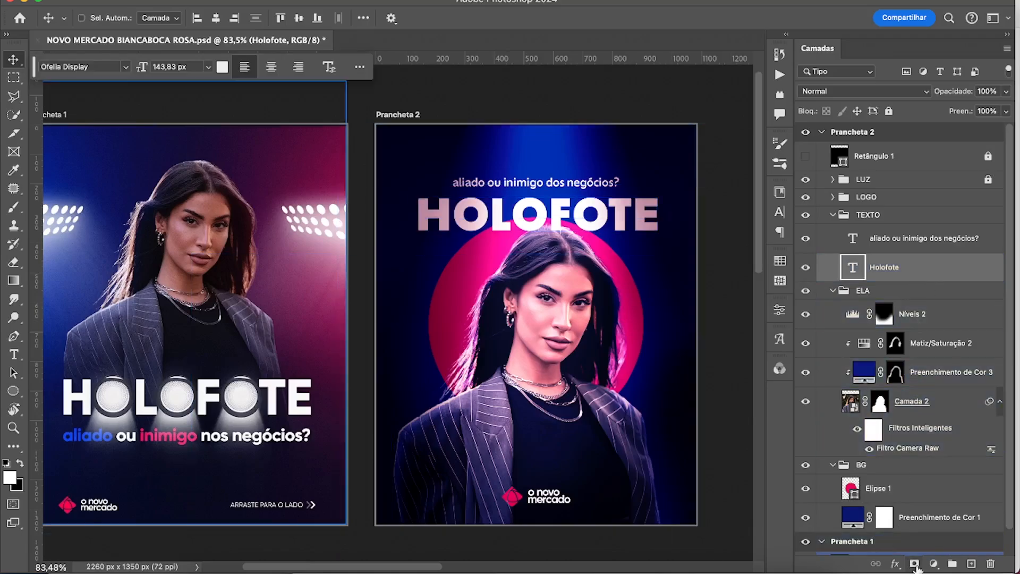
{"action": "left_click", "coordinate": [933, 564]}
{"action": "left_click", "coordinate": [927, 378]}
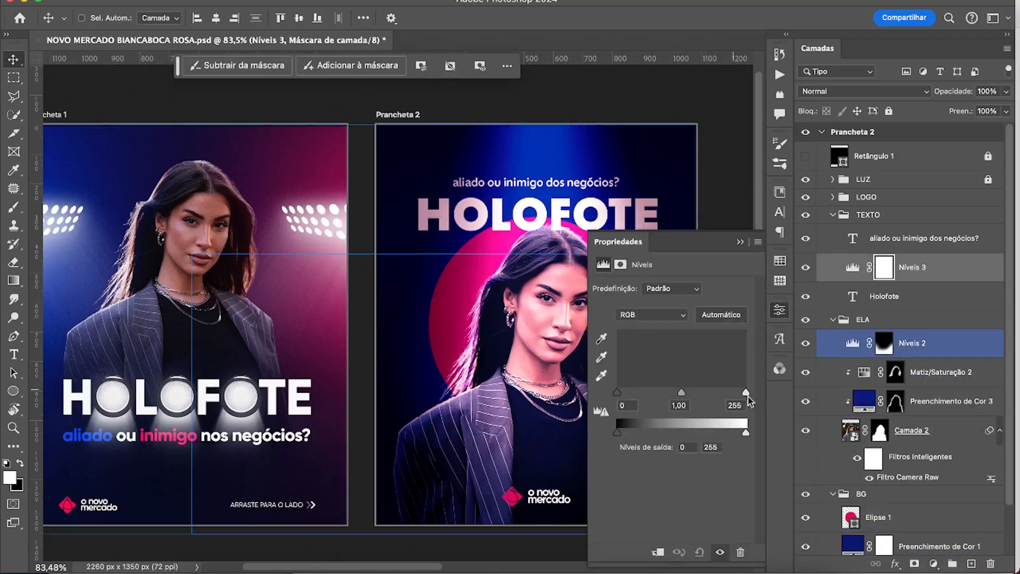
{"action": "left_click_drag", "start_coordinate": [745, 391], "coordinate": [628, 391]}
{"action": "left_click_drag", "start_coordinate": [617, 432], "coordinate": [628, 432]}
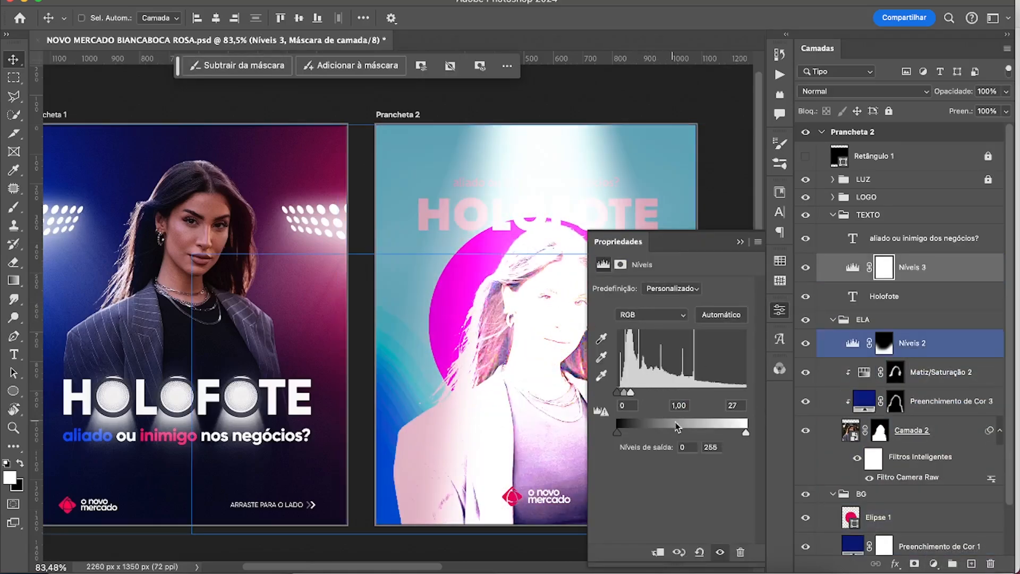
{"action": "left_click", "coordinate": [826, 272]}
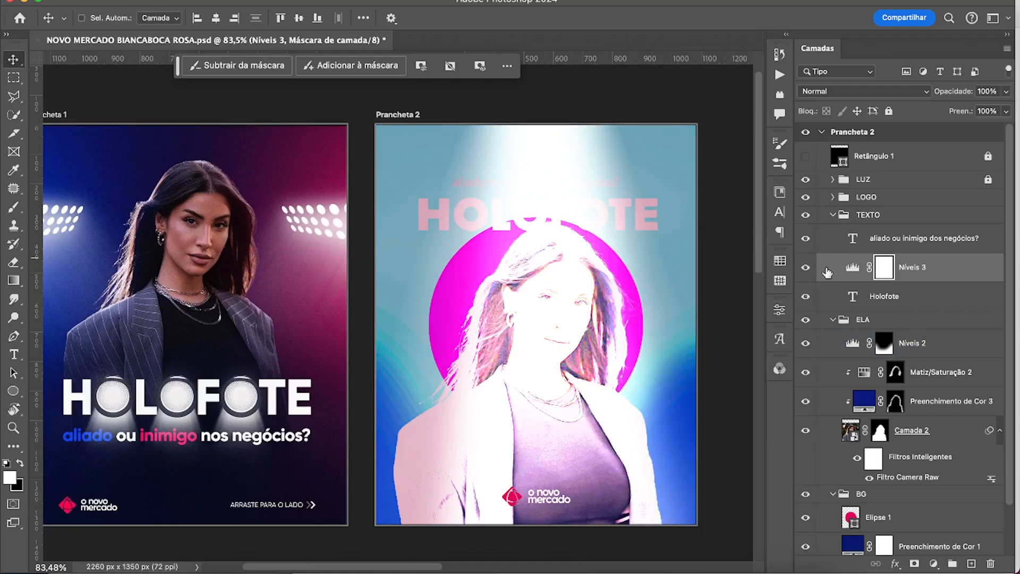
{"action": "key", "text": "super+i"}
Paint a soft glow into the Levels mask over the second O of HOLOFOTE with a 100 px white brush.
{"action": "key", "text": "super+space"}
{"action": "mouse_move", "coordinate": [517, 219]}
{"action": "left_mouse_down"}
{"action": "mouse_move", "coordinate": [578, 221]}
{"action": "mouse_move", "coordinate": [512, 266]}
{"action": "left_mouse_up"}
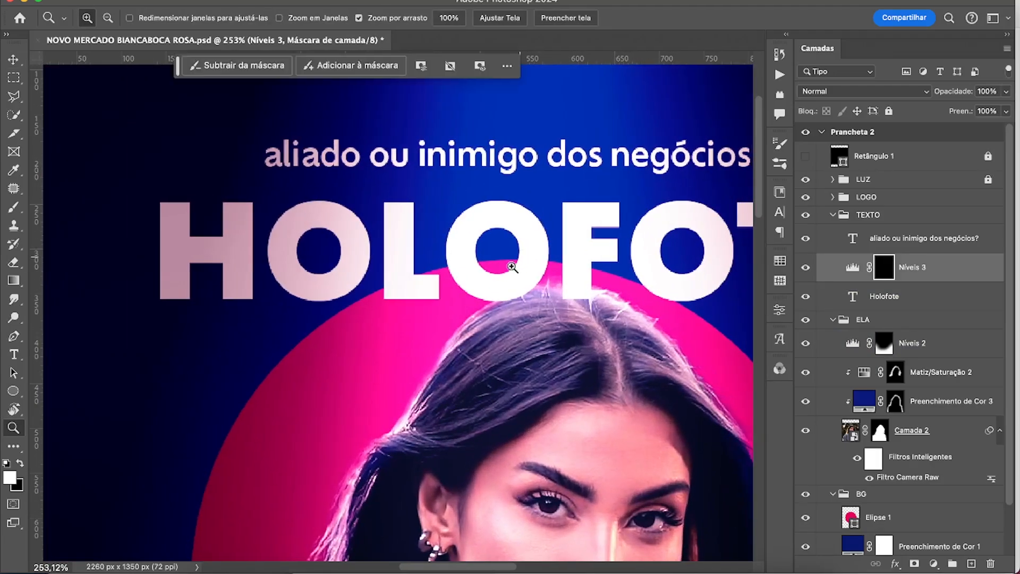
{"action": "key", "text": "bracketleft"}
{"action": "key", "text": "bracketleft"}
{"action": "key", "text": "bracketleft"}
{"action": "key", "text": "bracketleft"}
{"action": "key", "text": "bracketleft"}
{"action": "key", "text": "bracketleft"}
{"action": "key", "text": "bracketleft"}
{"action": "key", "text": "bracketleft"}
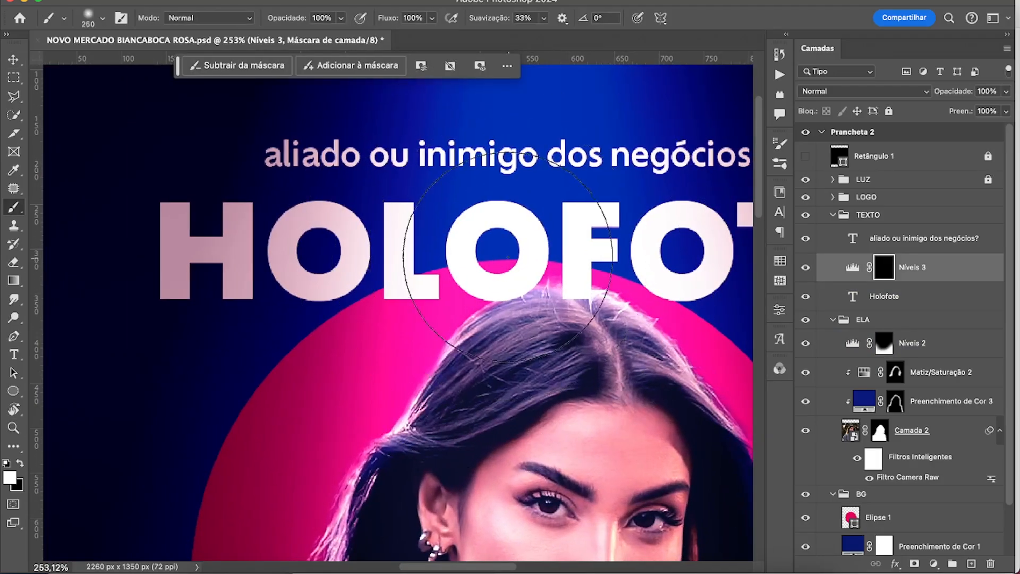
{"action": "left_click", "coordinate": [500, 251]}
{"action": "key", "text": "bracketleft"}
{"action": "left_click", "coordinate": [496, 253]}
{"action": "left_click", "coordinate": [498, 257]}
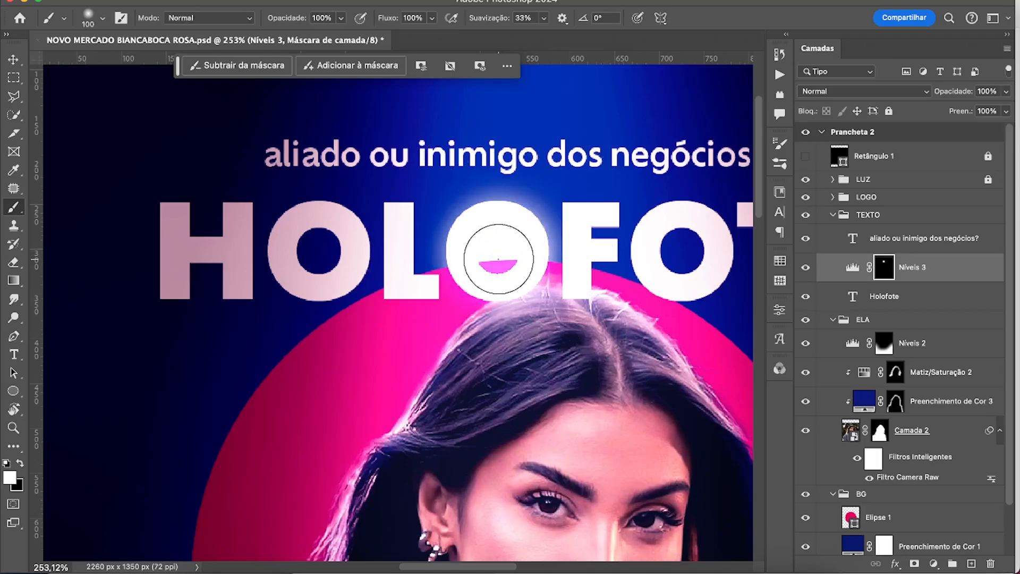
Widen the glow around the second O on the Levels mask with a brush of up to 200 px.
{"action": "key", "text": "bracketright"}
{"action": "key", "text": "bracketright"}
{"action": "key", "text": "bracketright"}
{"action": "left_click", "coordinate": [497, 252]}
{"action": "key", "text": "bracketright"}
{"action": "left_click", "coordinate": [495, 251]}
{"action": "scroll", "coordinate": [822, 278], "scroll_direction": "right", "scroll_amount": 1}
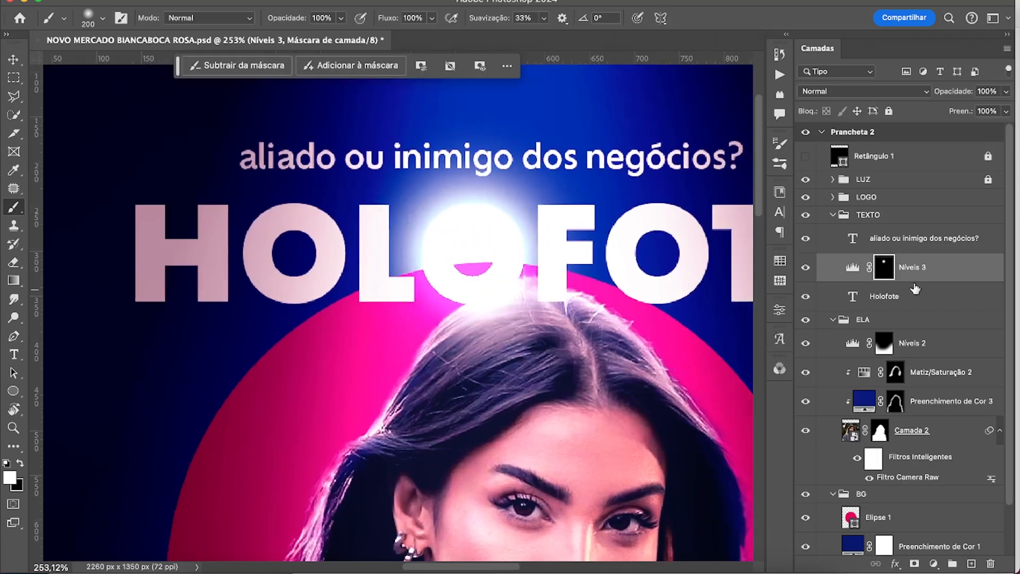
{"action": "left_click_drag", "start_coordinate": [915, 281], "coordinate": [915, 298]}
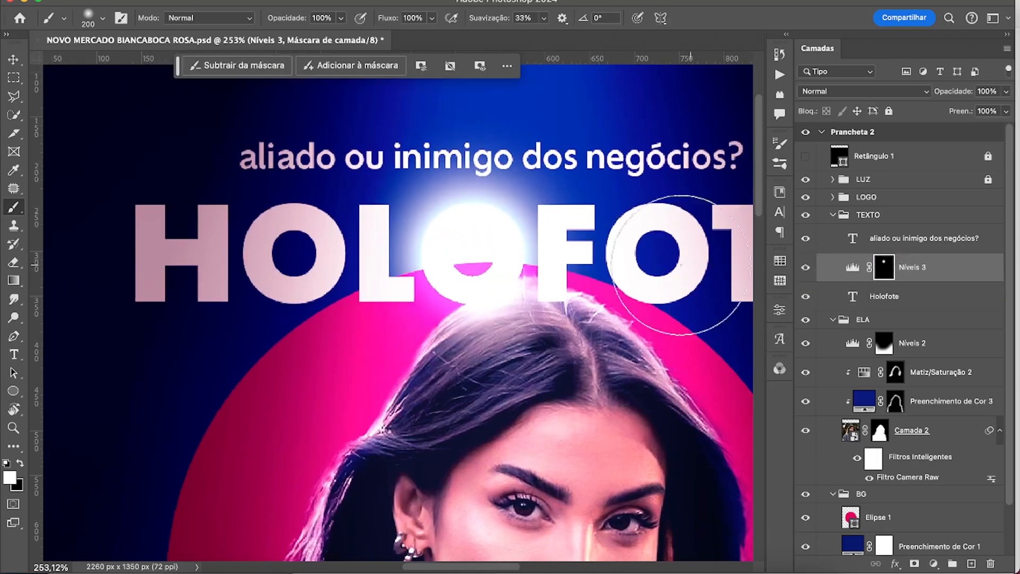
Draw a circle about 74 px wide over the hole of the second O and fill it with white.
{"action": "key", "text": "u"}
{"action": "left_click_drag", "start_coordinate": [442, 223], "coordinate": [510, 290]}
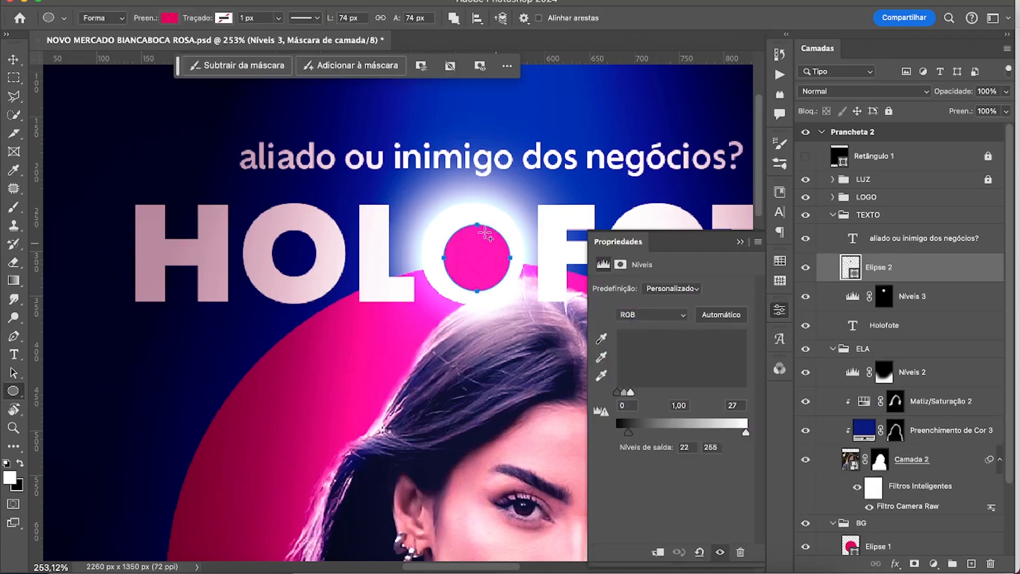
{"action": "left_click", "coordinate": [170, 18]}
{"action": "left_click", "coordinate": [94, 93]}
{"action": "left_click", "coordinate": [13, 59]}
{"action": "left_click", "coordinate": [918, 272]}
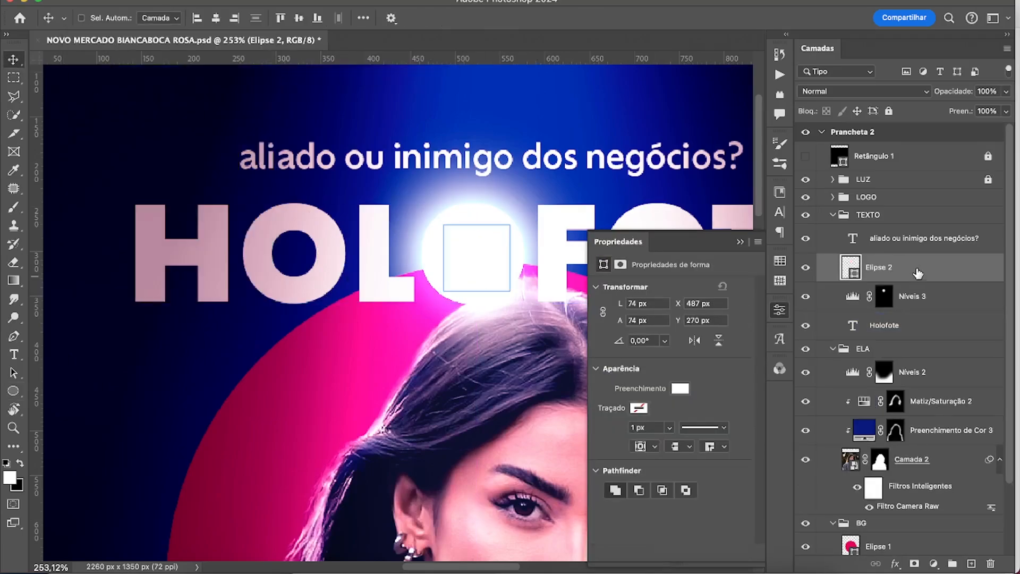
Save the document with the new lit-up O.
{"action": "key", "text": "z"}
{"action": "left_click_drag", "start_coordinate": [522, 381], "coordinate": [514, 390]}
{"action": "left_click_drag", "start_coordinate": [514, 390], "coordinate": [464, 248]}
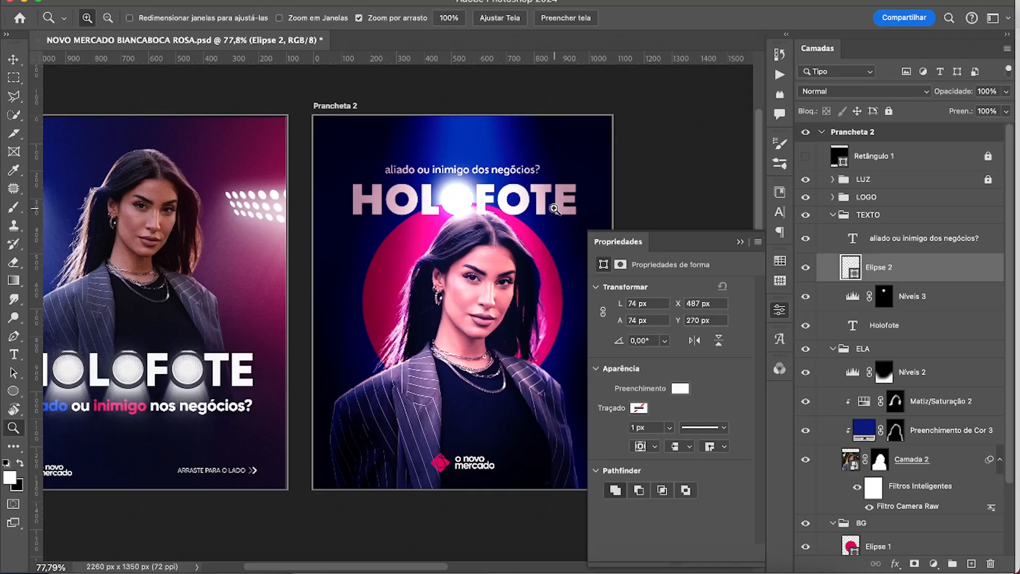
{"action": "left_click", "coordinate": [740, 242]}
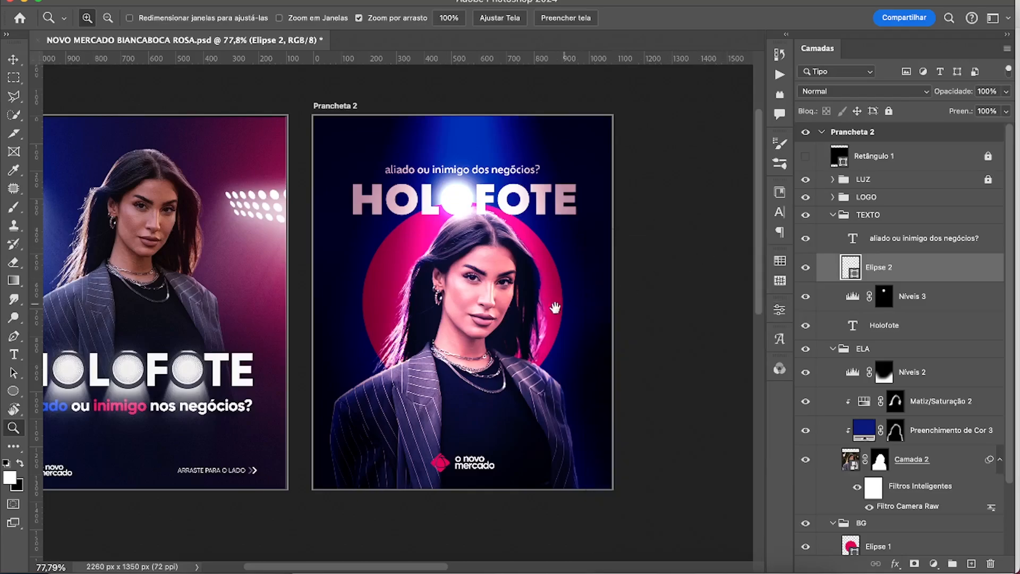
{"action": "left_click_drag", "start_coordinate": [562, 340], "coordinate": [622, 346]}
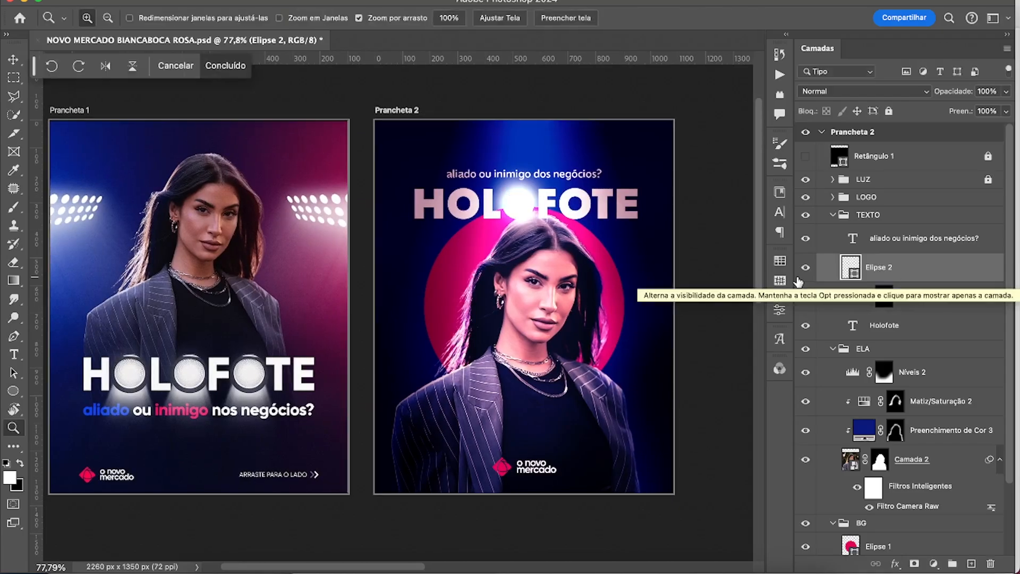
{"action": "left_click", "coordinate": [928, 305]}
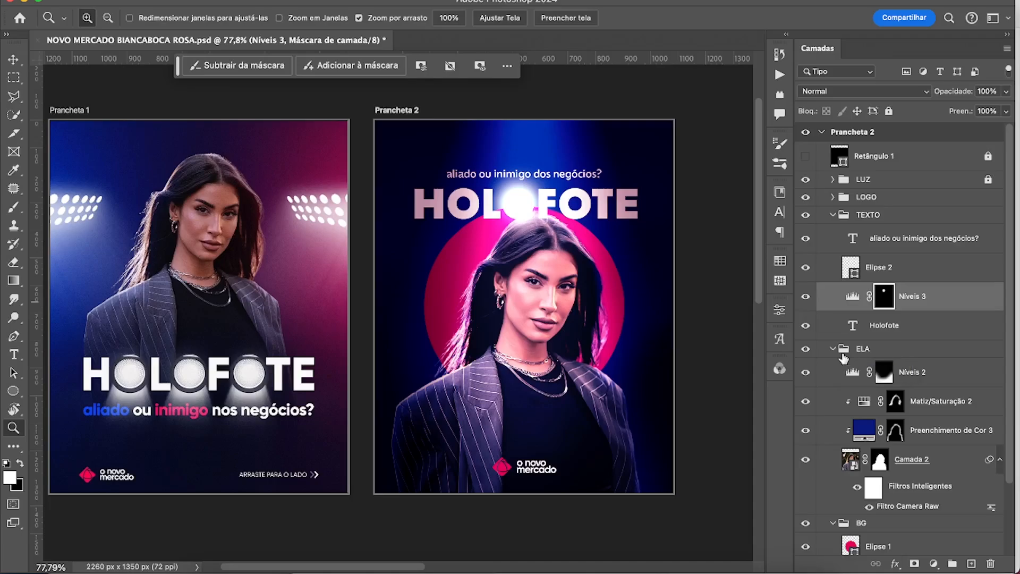
{"action": "key", "text": "super+s"}
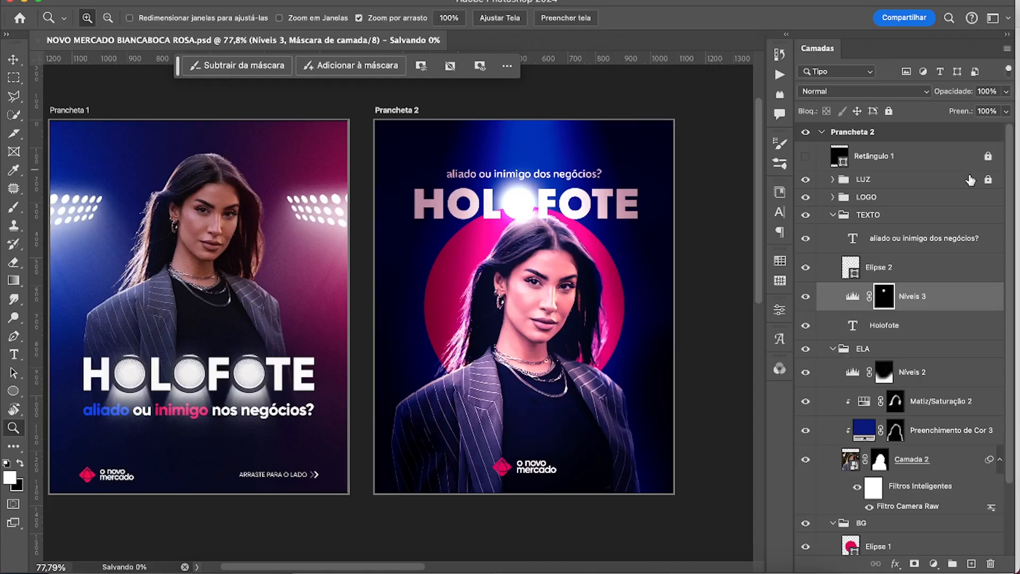
Collapse the layer groups in Prancheta 2 and add a Gradient Map adjustment above the LUZ group.
{"action": "left_click", "coordinate": [833, 214], "text": "super"}
{"action": "left_click", "coordinate": [897, 183]}
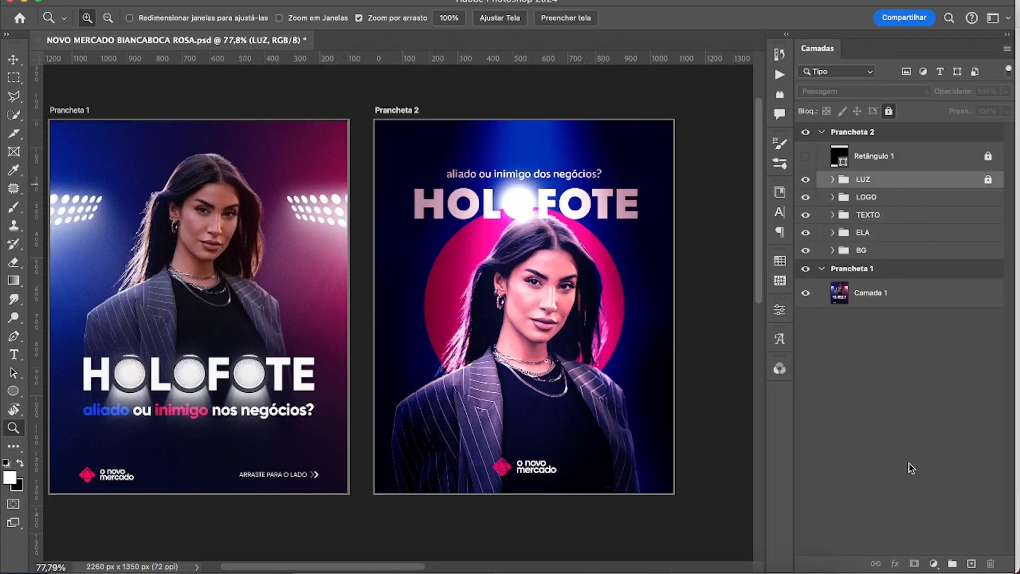
{"action": "left_click", "coordinate": [933, 563]}
{"action": "left_click", "coordinate": [954, 543]}
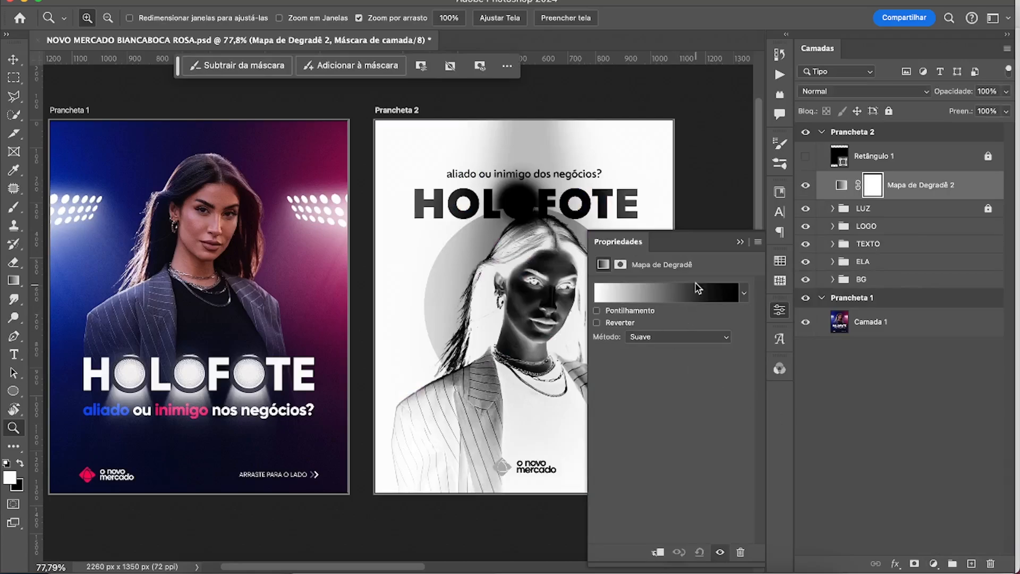
Build the map's gradient from colours sampled in Prancheta 1: blue at 0, magenta at 58 and near-white at 100.
{"action": "left_click", "coordinate": [652, 298]}
{"action": "left_click", "coordinate": [653, 363]}
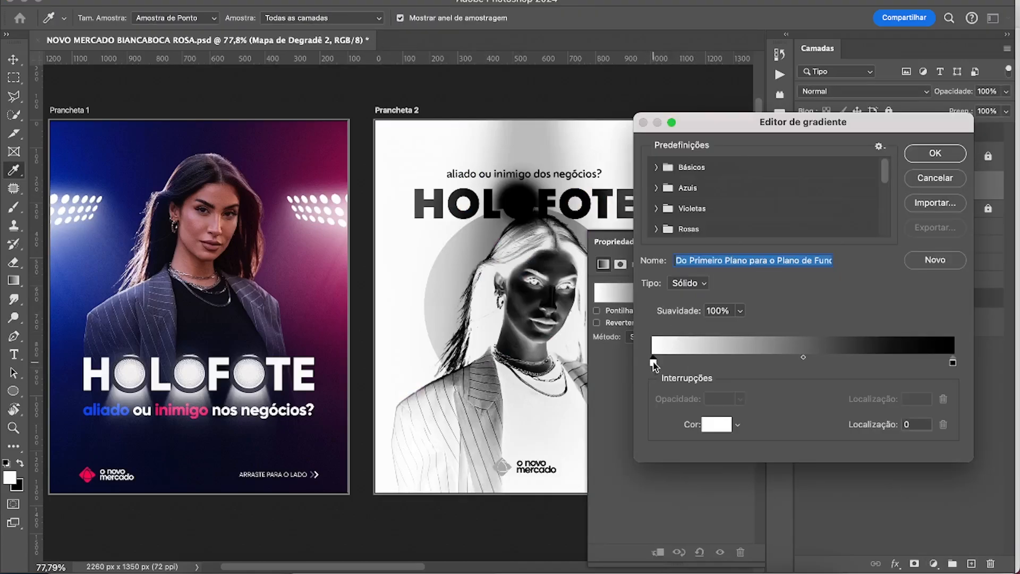
{"action": "left_click", "coordinate": [72, 286]}
{"action": "left_click", "coordinate": [824, 362]}
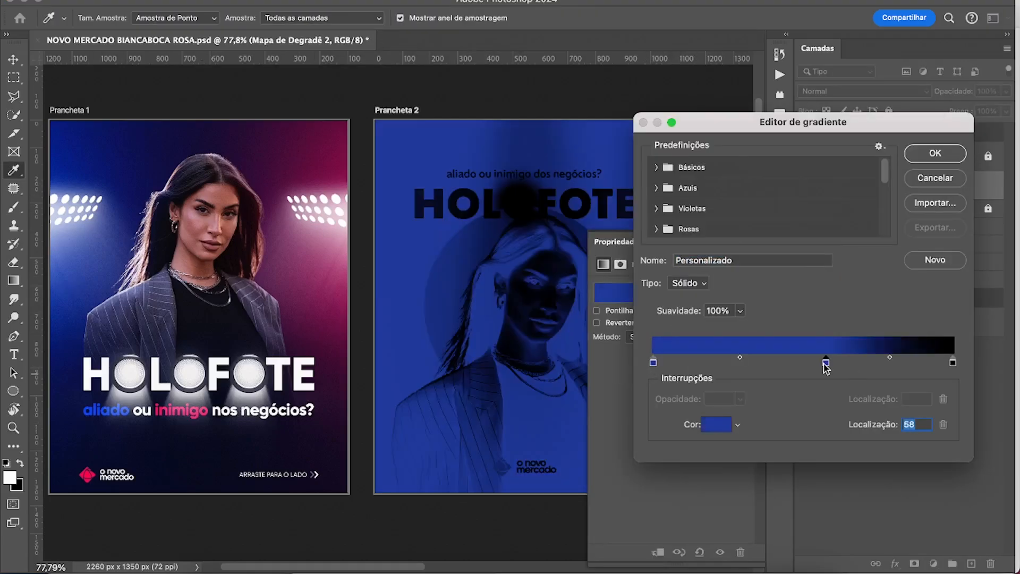
{"action": "left_click", "coordinate": [340, 285]}
{"action": "left_click", "coordinate": [952, 362]}
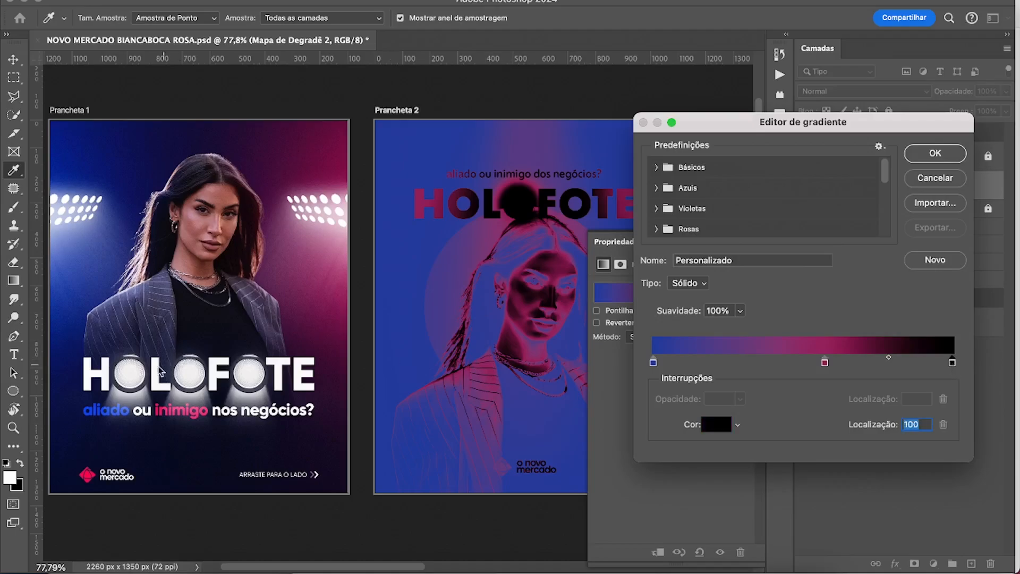
{"action": "left_click", "coordinate": [193, 371]}
{"action": "left_click", "coordinate": [933, 153]}
Set the gradient map's blend mode to Luz Indireta with 20% opacity and compare Prancheta 2 with and without it.
{"action": "left_click", "coordinate": [850, 92]}
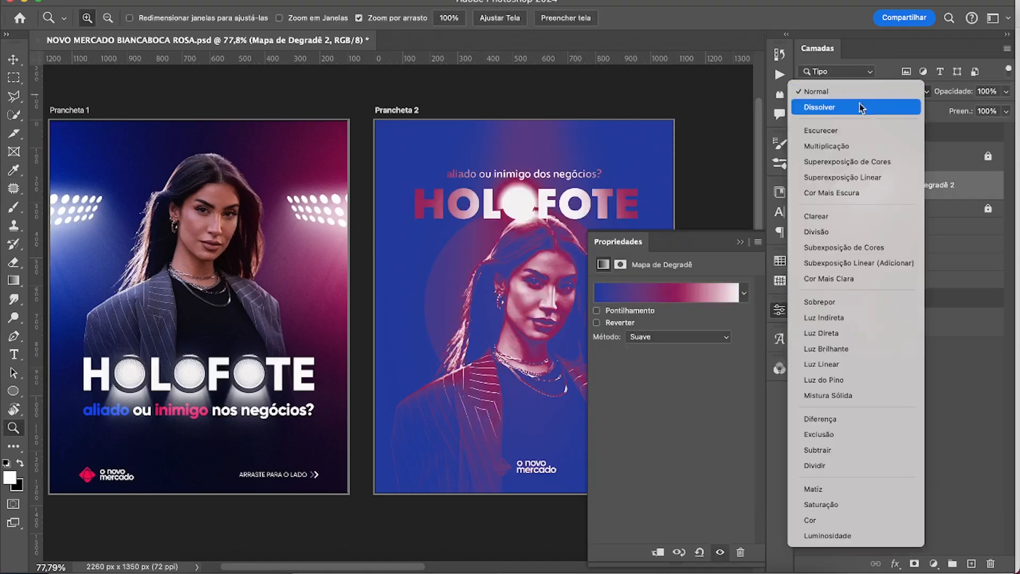
{"action": "left_click", "coordinate": [847, 323]}
{"action": "left_click", "coordinate": [1006, 91]}
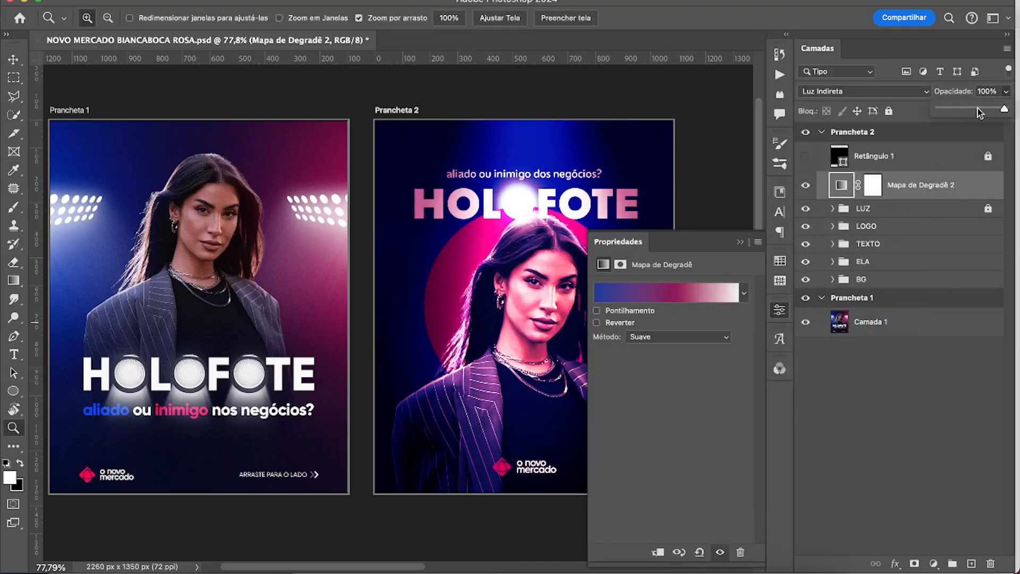
{"action": "left_click", "coordinate": [951, 109]}
{"action": "left_click", "coordinate": [933, 192]}
{"action": "left_click", "coordinate": [806, 186]}
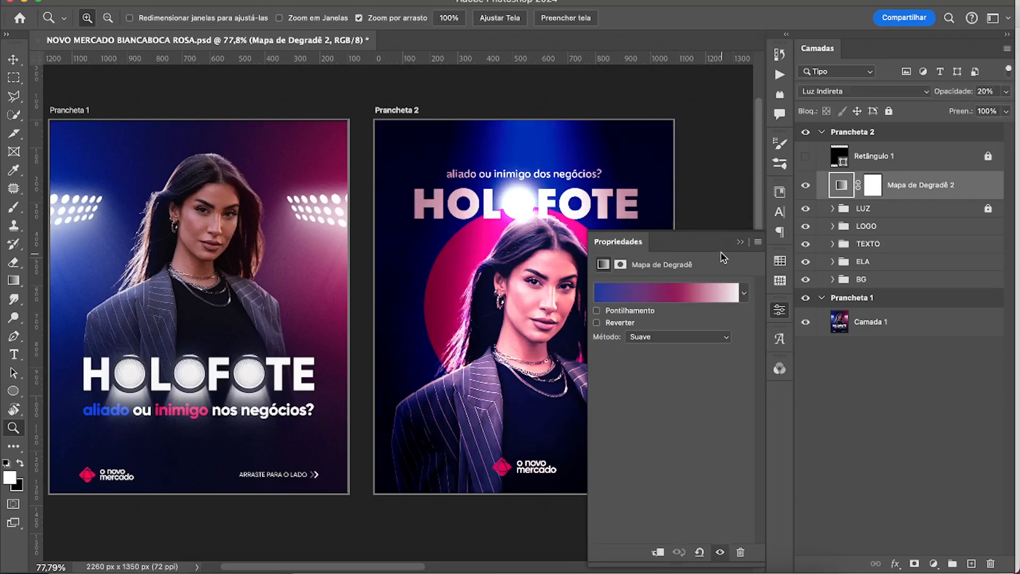
{"action": "left_click", "coordinate": [806, 186]}
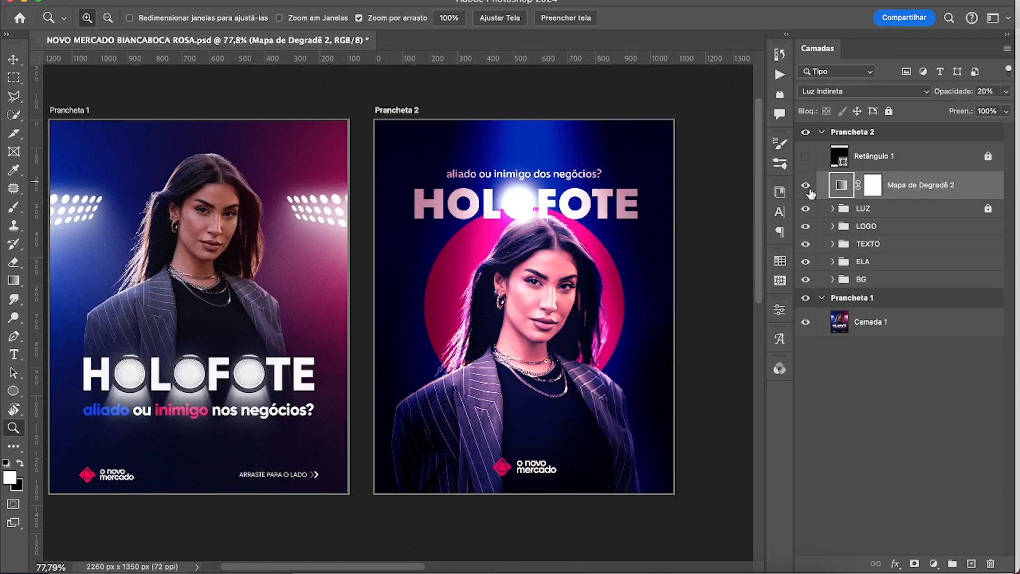
{"action": "left_click_drag", "start_coordinate": [593, 320], "coordinate": [658, 357]}
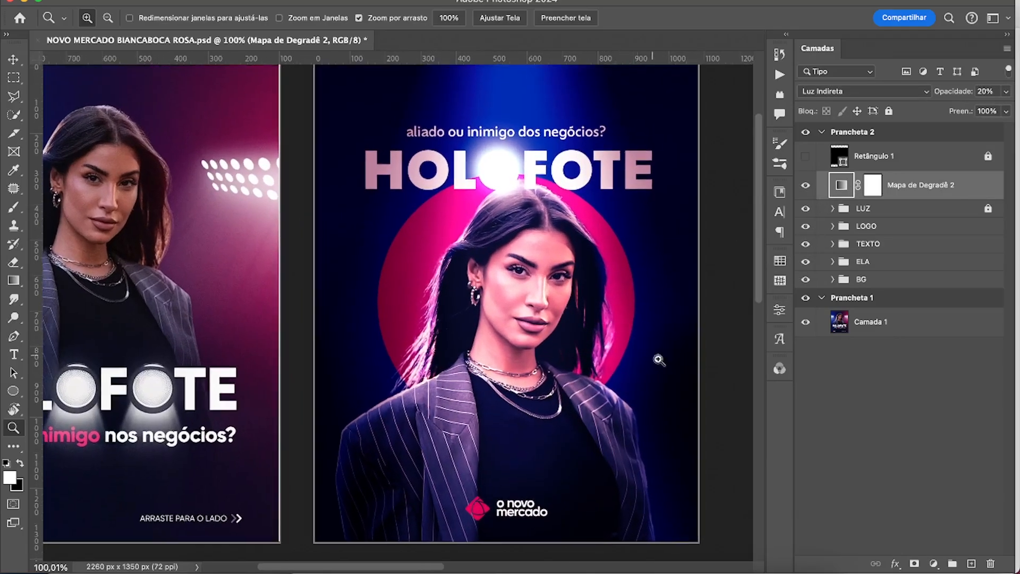
{"action": "left_click_drag", "start_coordinate": [600, 338], "coordinate": [595, 389]}
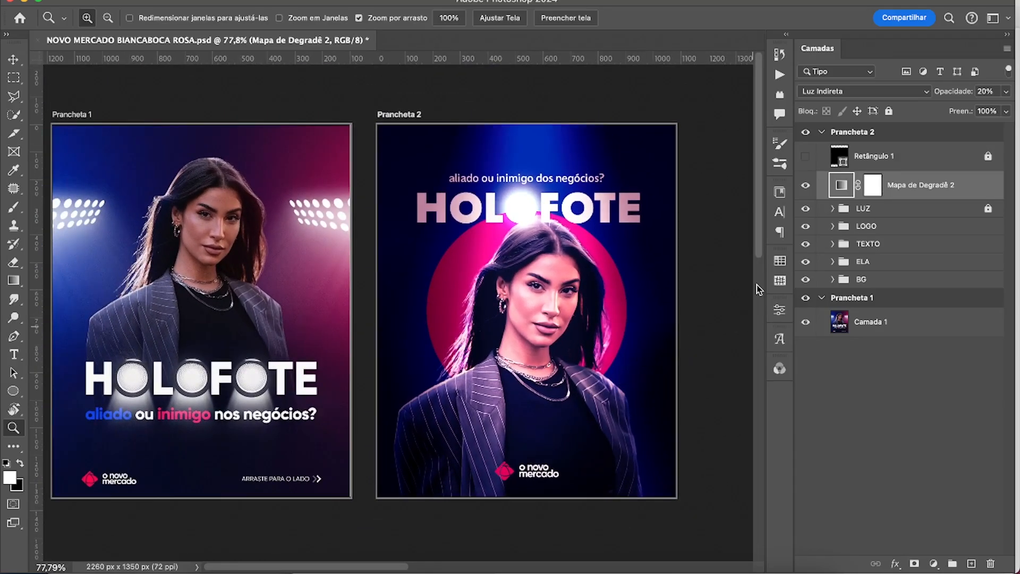
Check the titles against the Retângulo 1 margin overlay, hide it again, and shift the TEXTO group slightly down.
{"action": "left_click", "coordinate": [805, 157]}
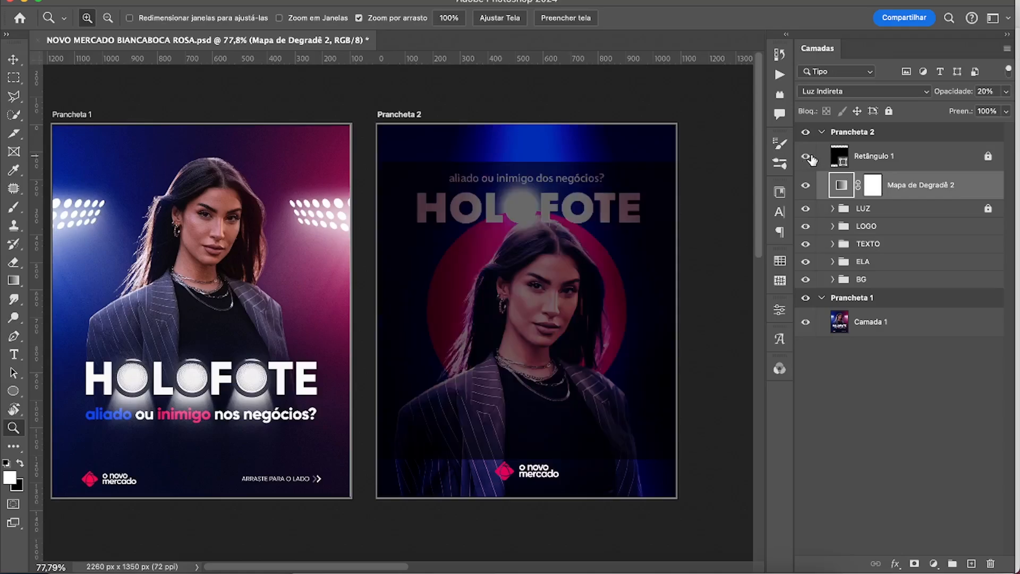
{"action": "left_click", "coordinate": [805, 157]}
{"action": "left_click", "coordinate": [877, 245]}
{"action": "key", "text": "ctrl+t"}
{"action": "key", "text": "Return"}
{"action": "key", "text": "z"}
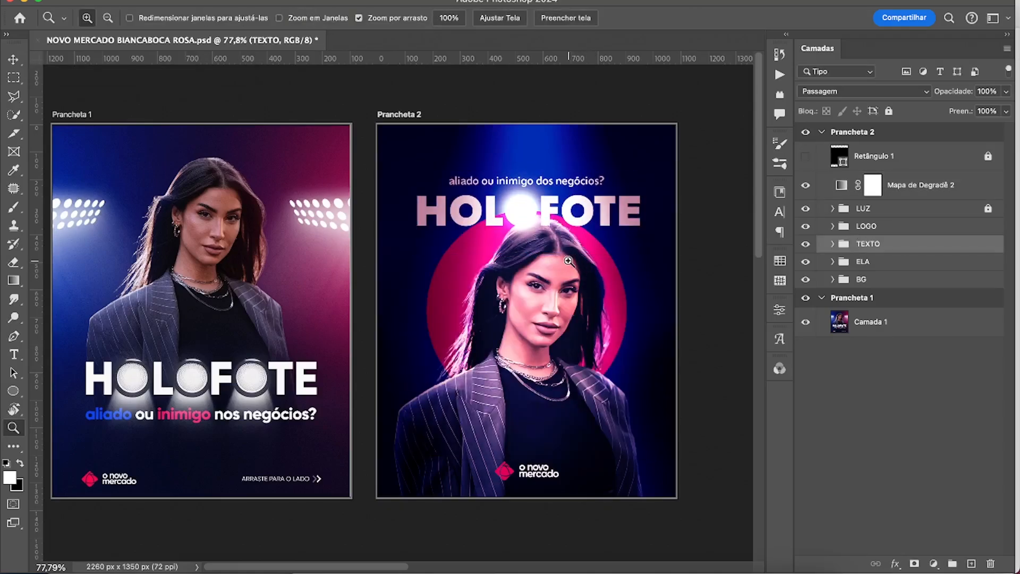
Move the TEXTO group beneath the ELA group and add a new layer for brushwork, raised higher in the layer stack.
{"action": "left_click_drag", "start_coordinate": [886, 246], "coordinate": [878, 270]}
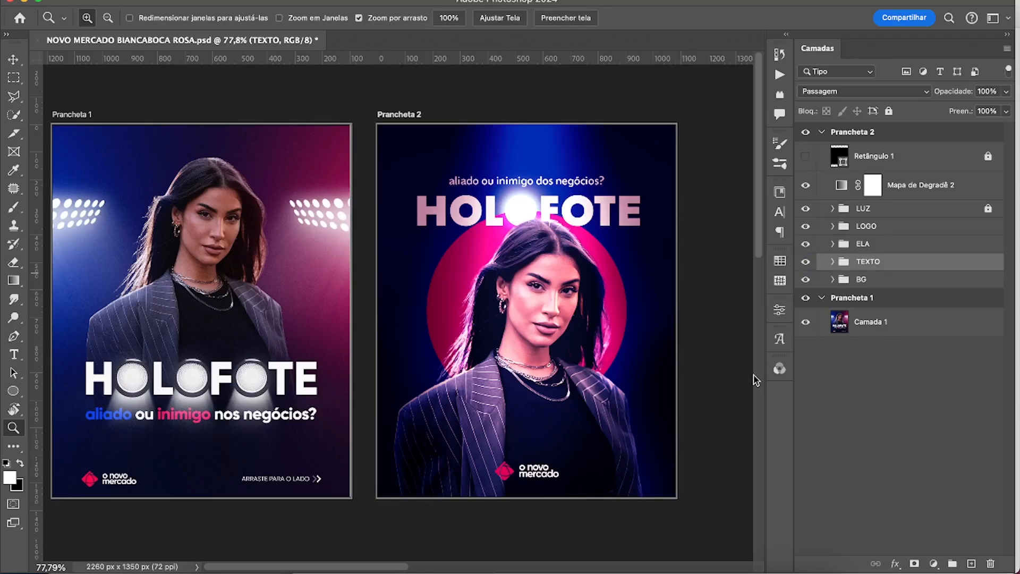
{"action": "left_click", "coordinate": [971, 563]}
{"action": "key", "text": "b"}
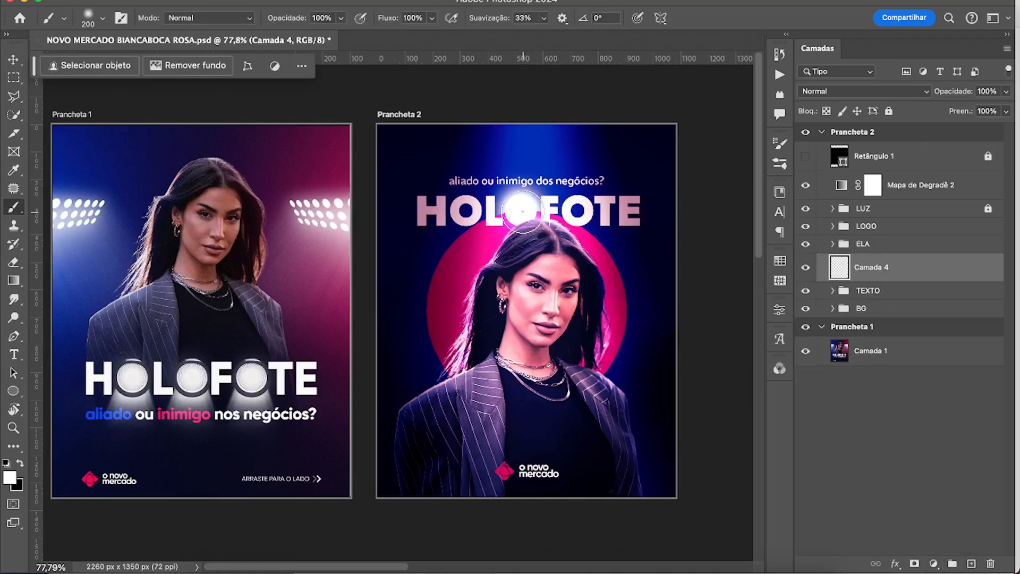
{"action": "left_click_drag", "start_coordinate": [878, 279], "coordinate": [872, 230]}
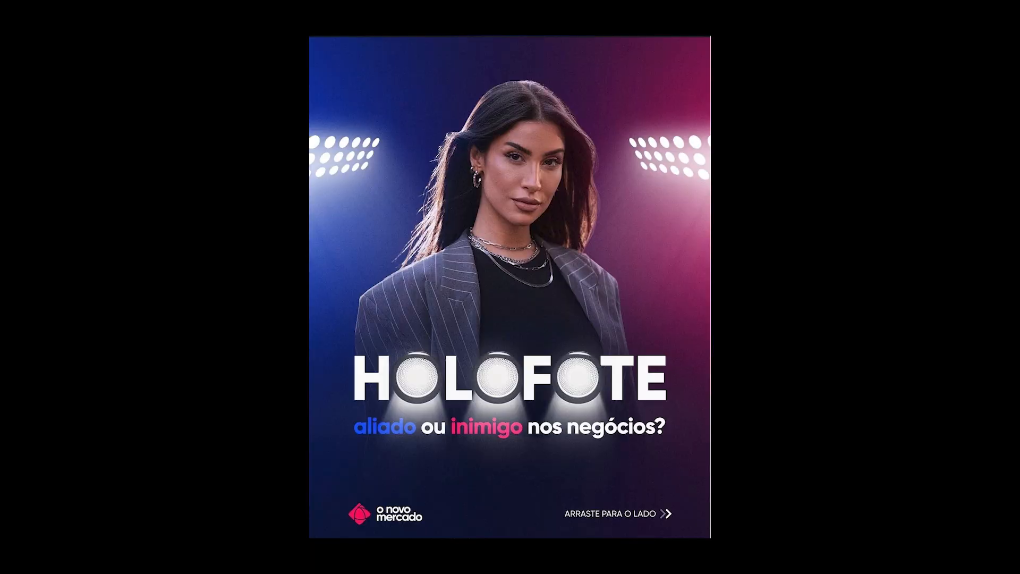